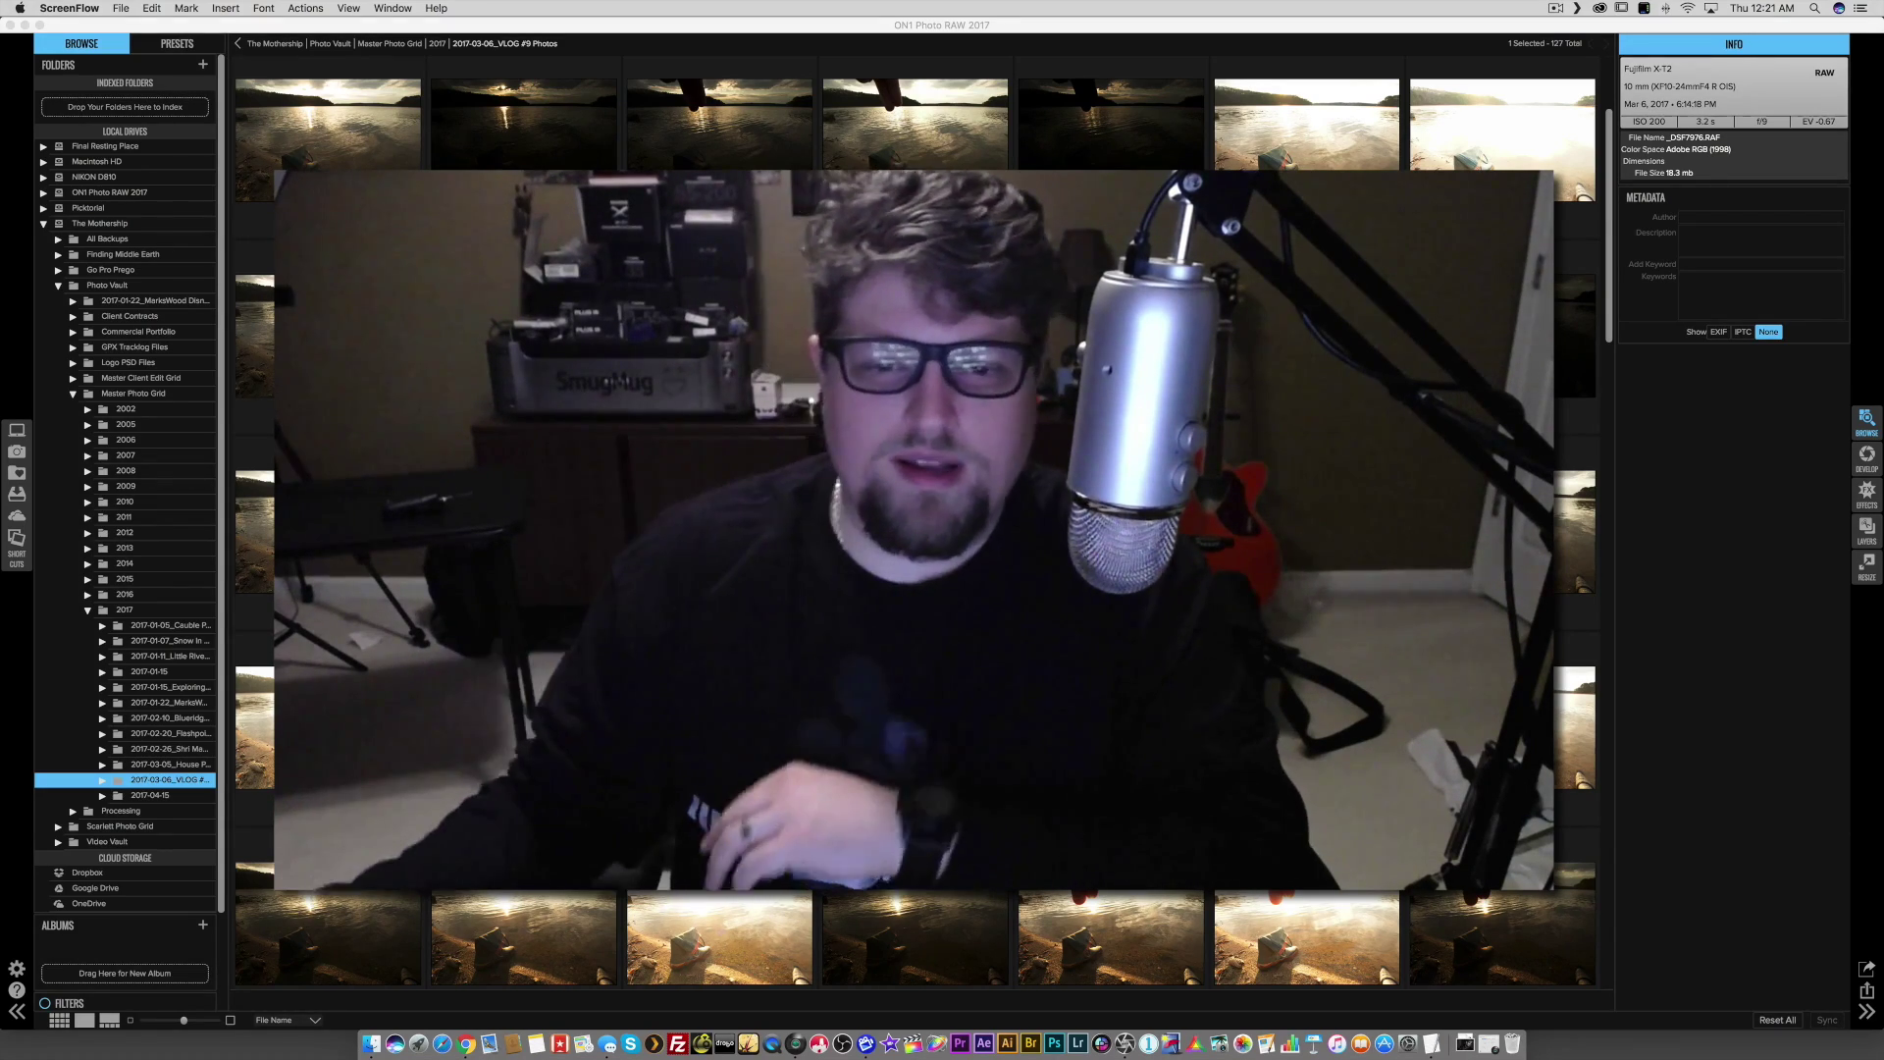
- Find the photo _DSF7976.RAF in the VLOG #9 Photos folder and open it in the single-image view
scroll(1223, 585, "down", 10)
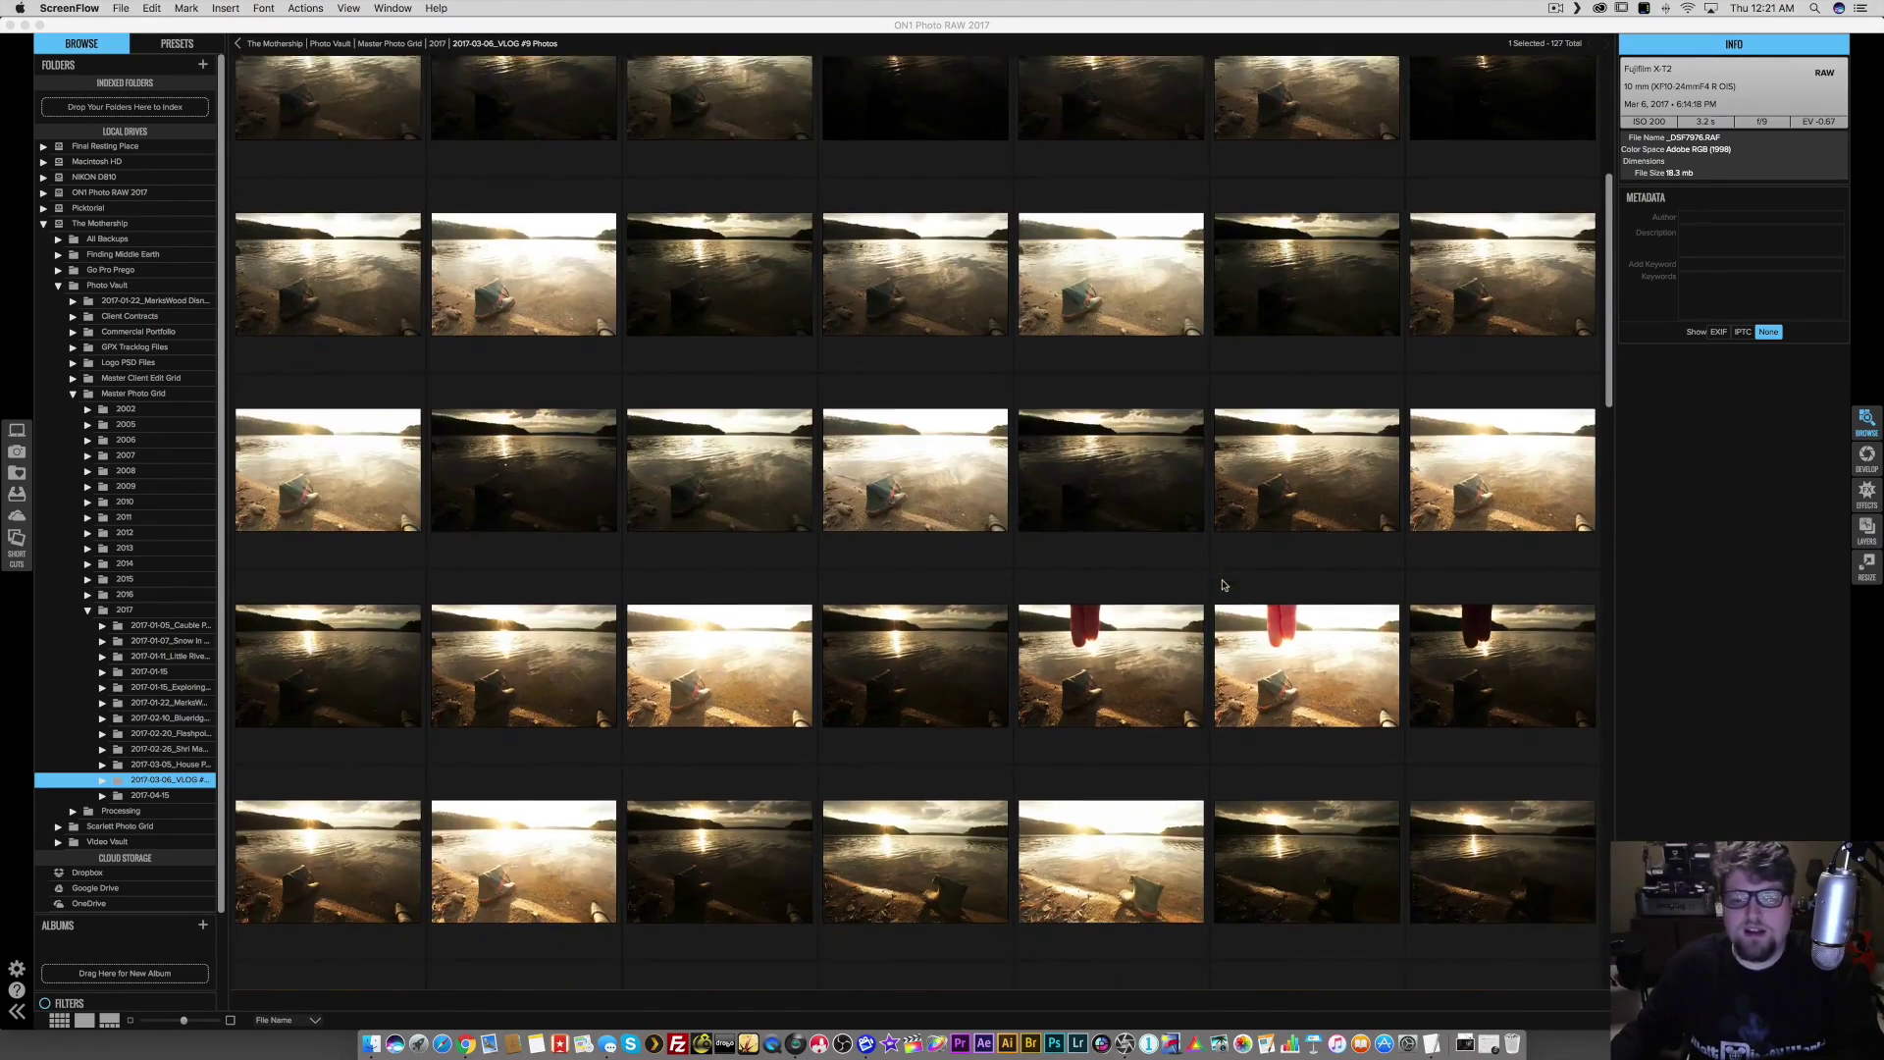
scroll(1223, 585, "down", 10)
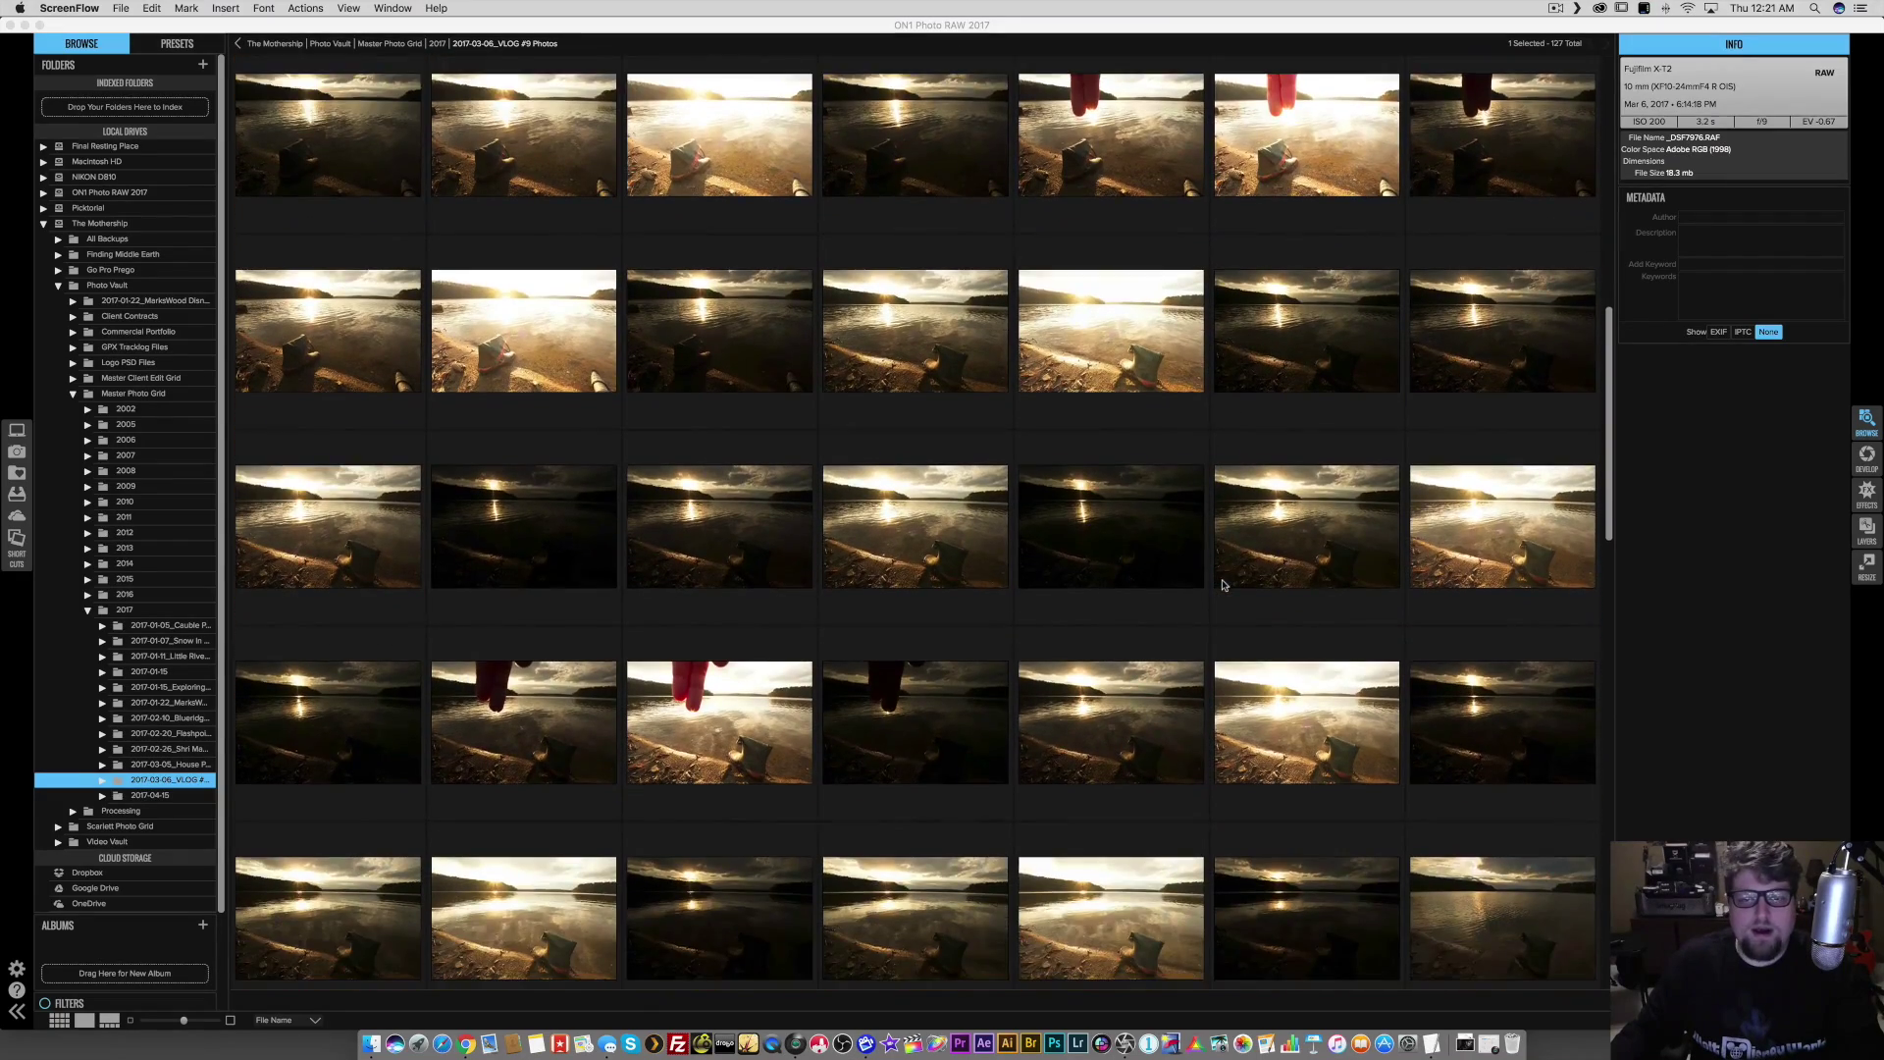
scroll(1121, 506, "down", 5)
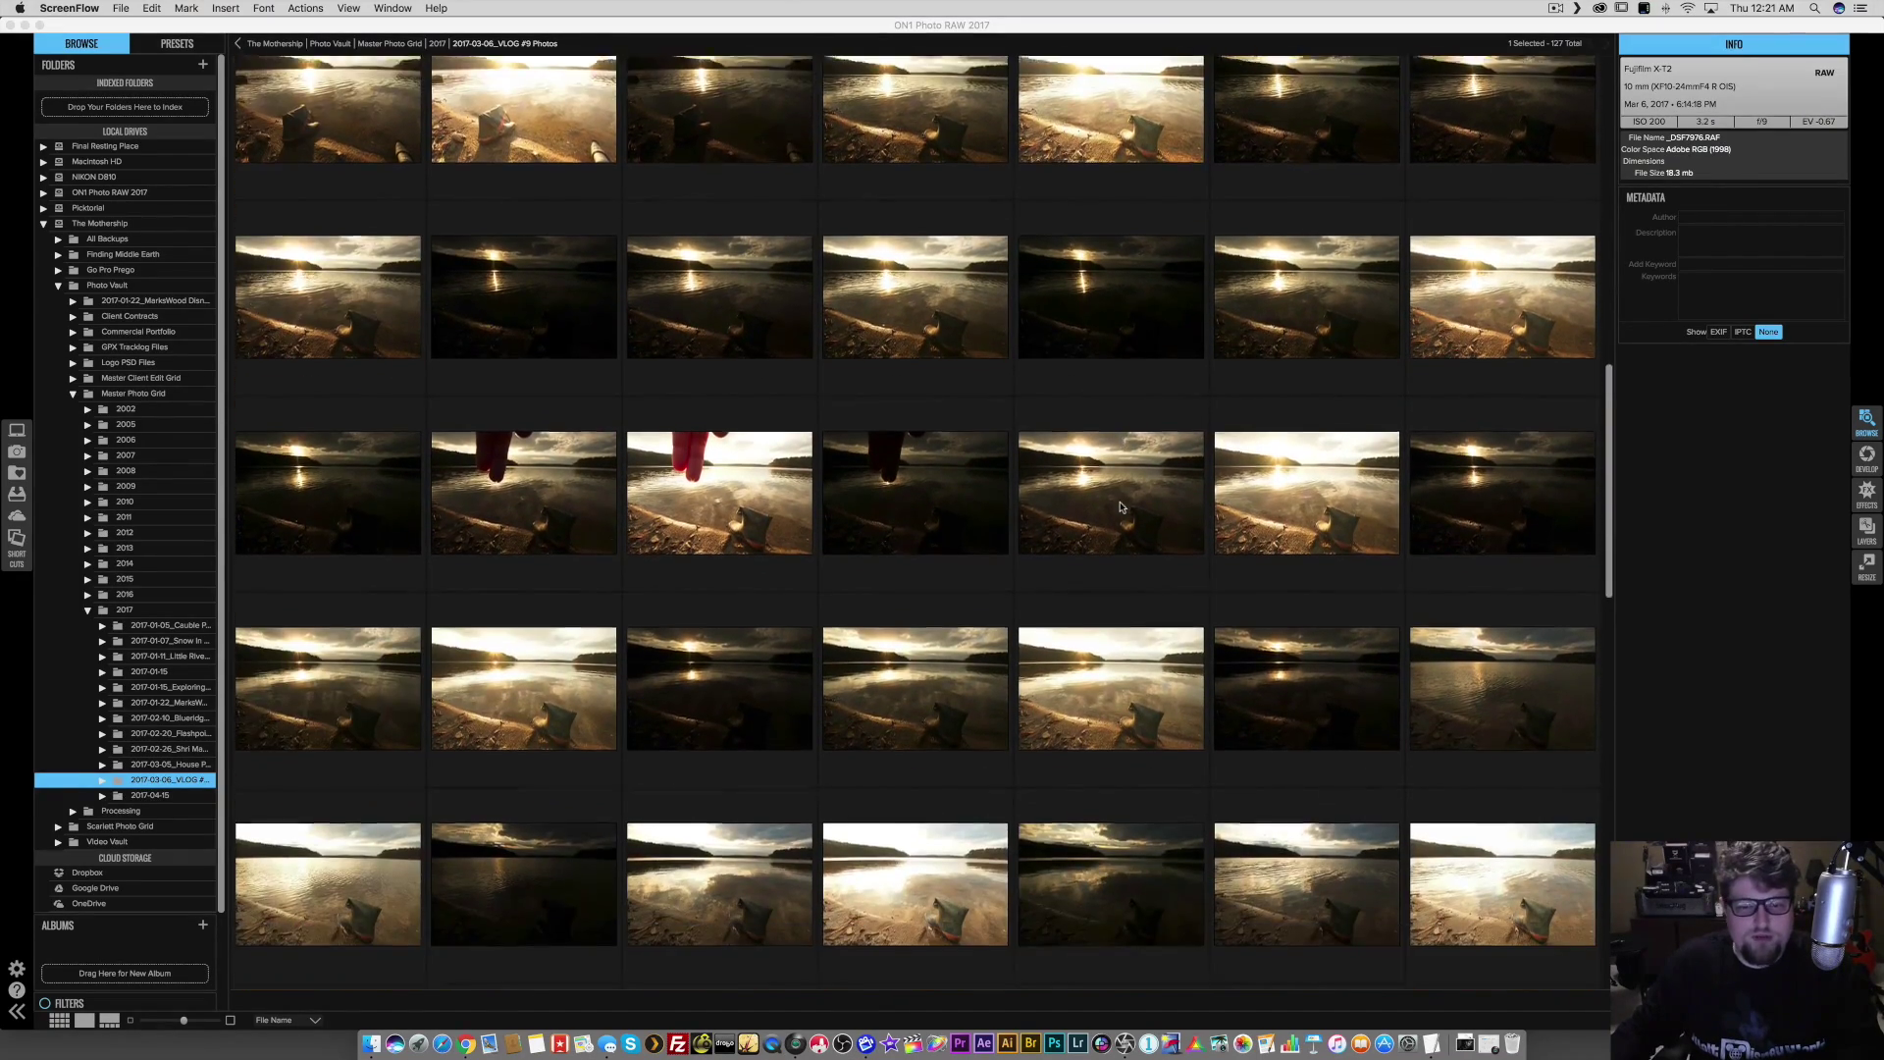
scroll(1121, 507, "down", 5)
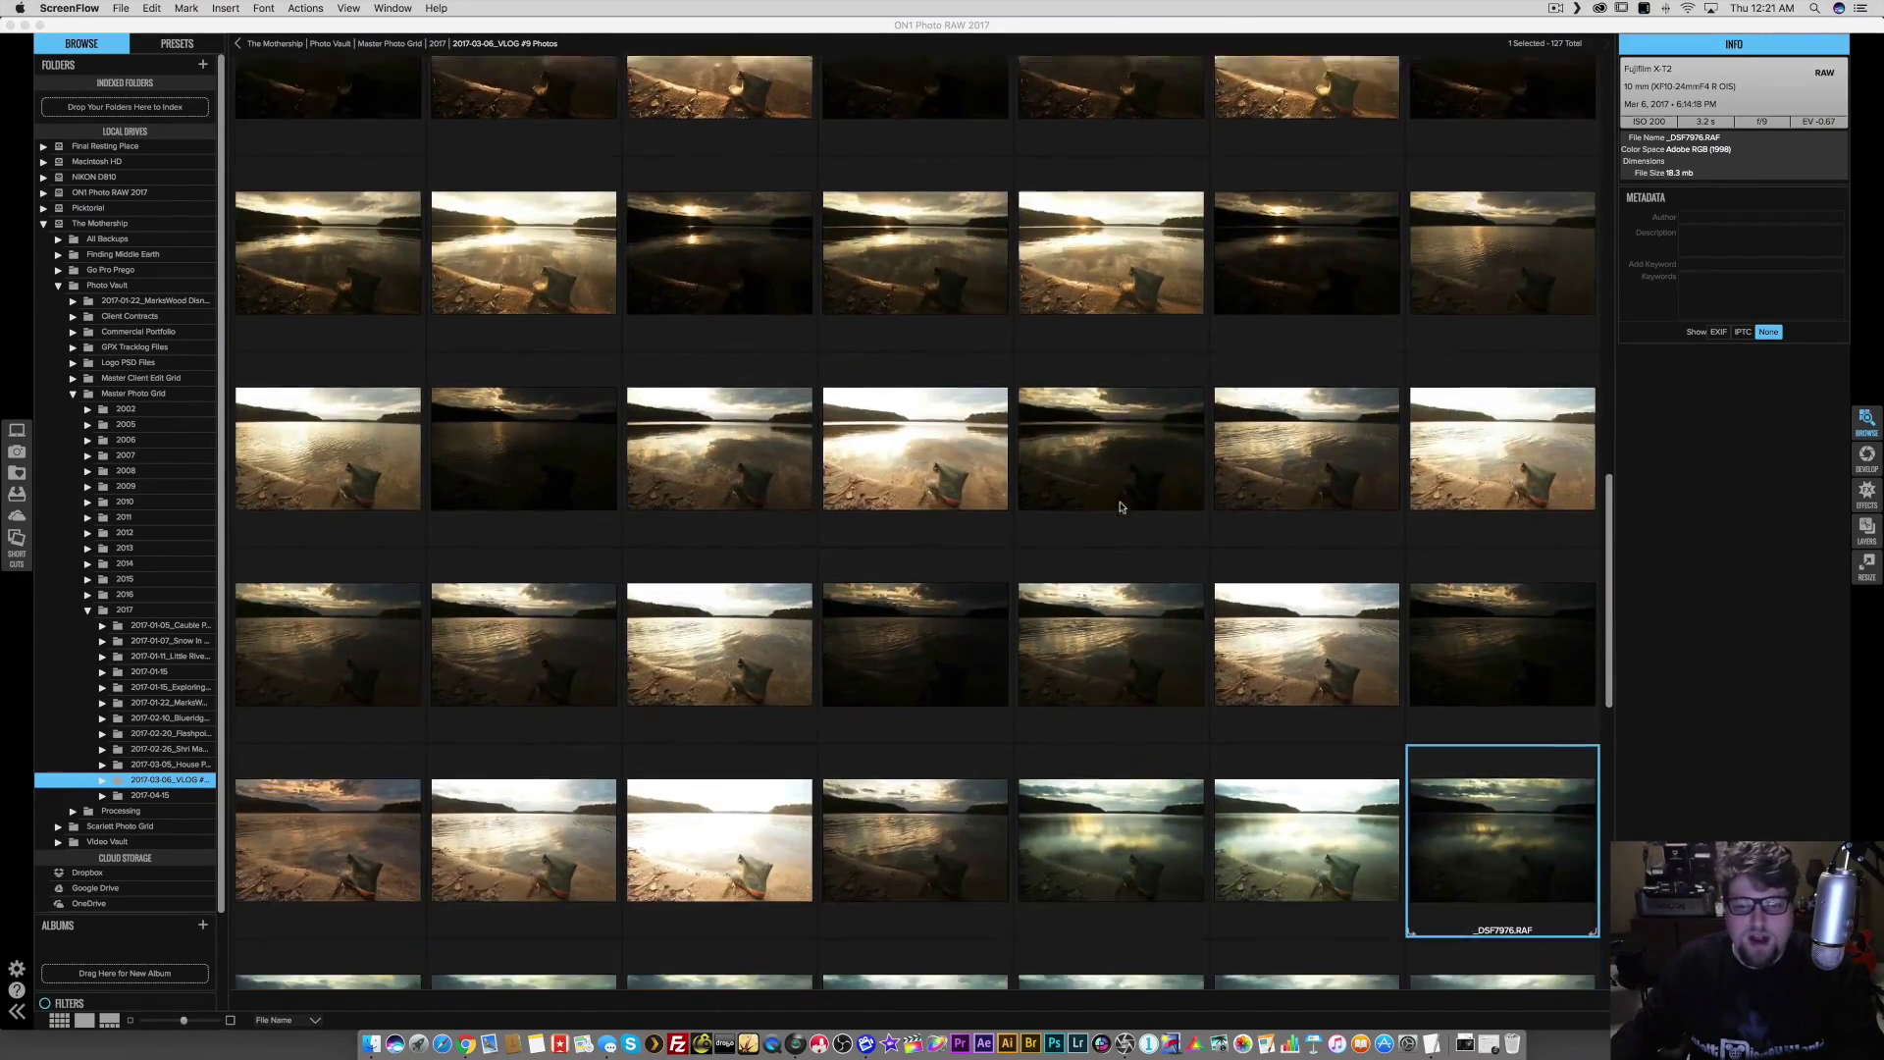
scroll(1121, 506, "down", 4)
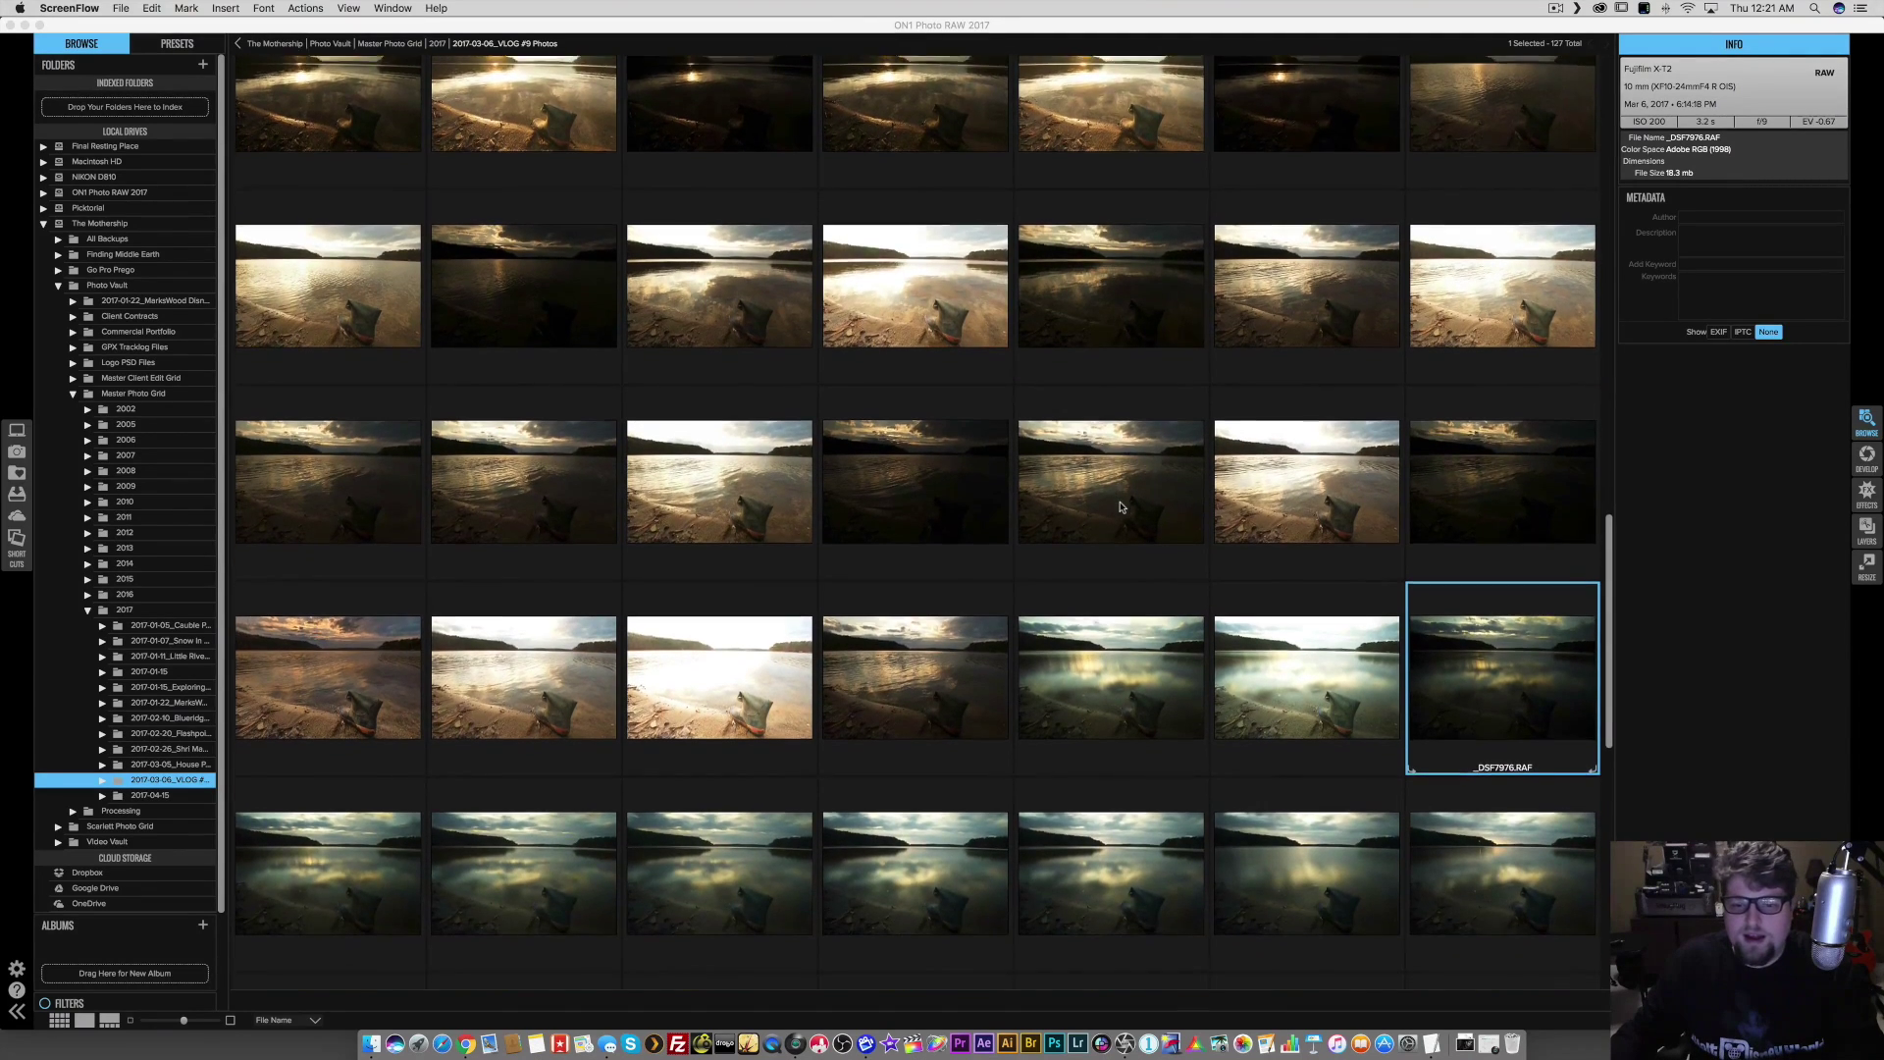
scroll(1122, 506, "down", 1)
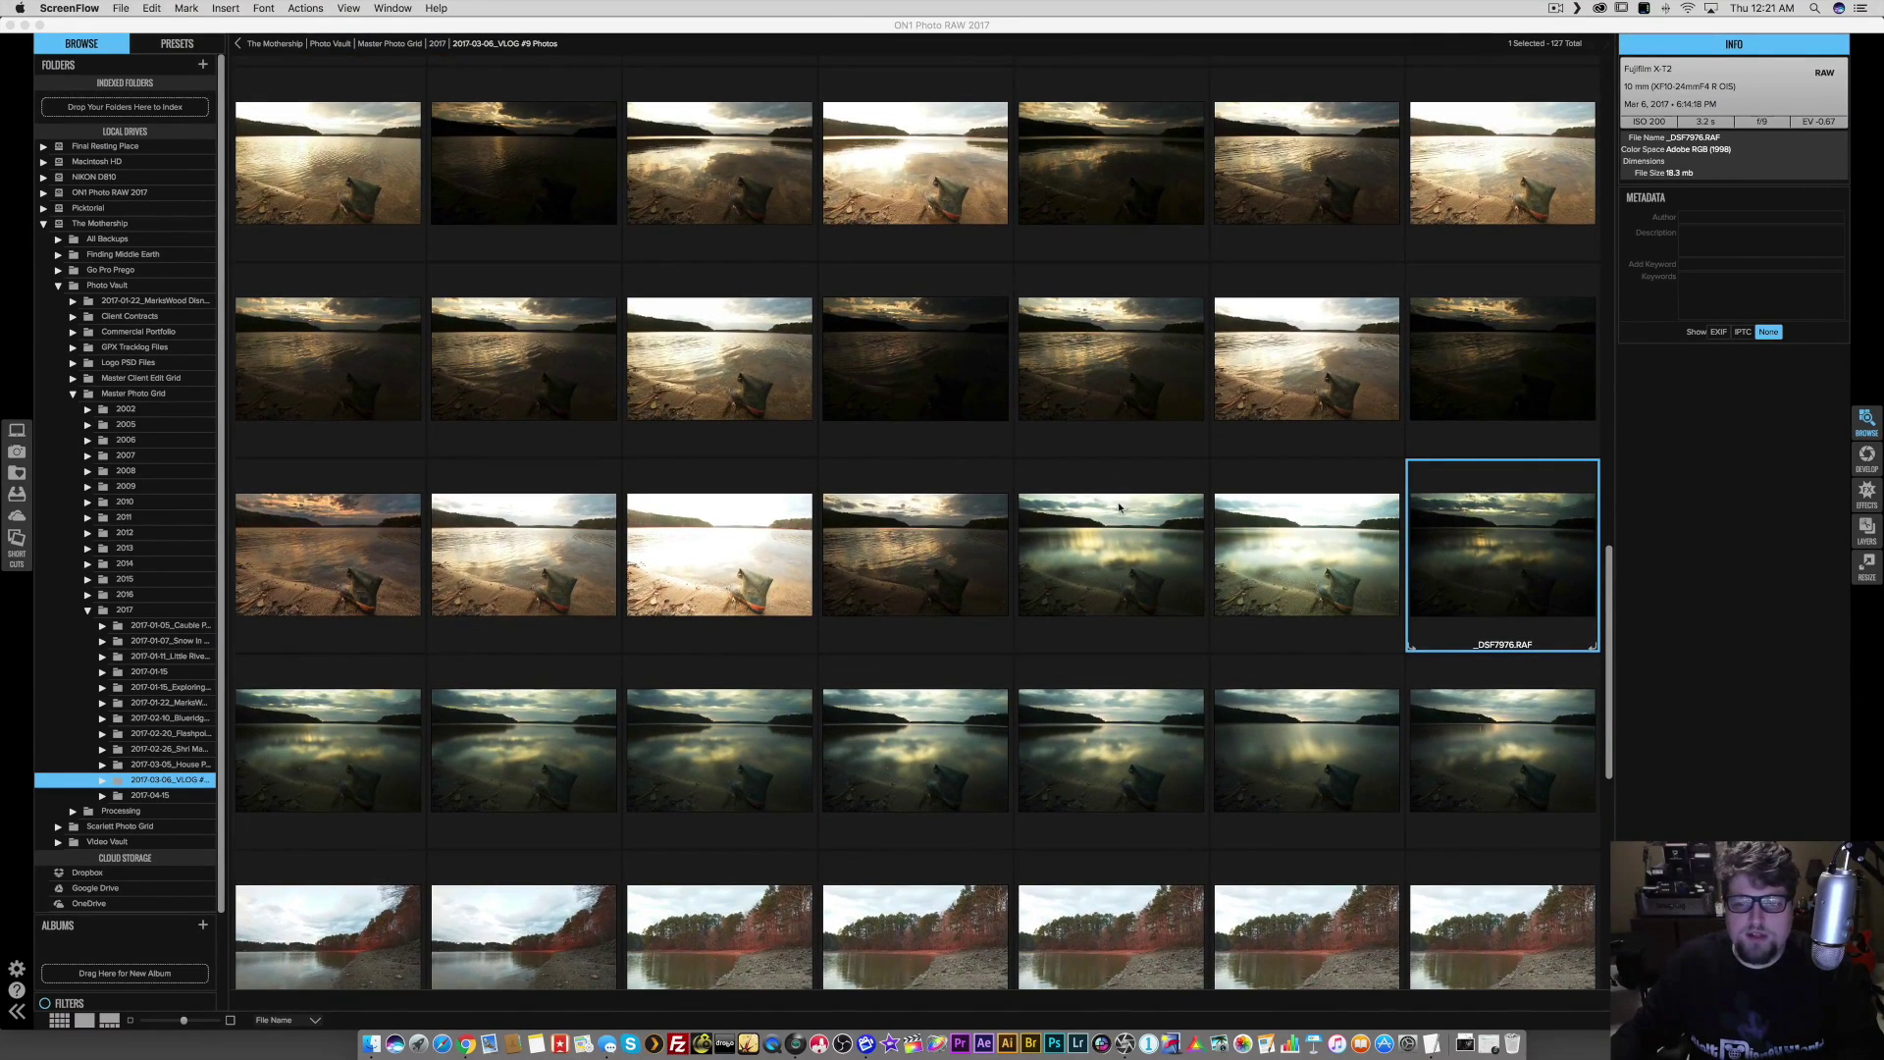
scroll(1101, 516, "down", 3)
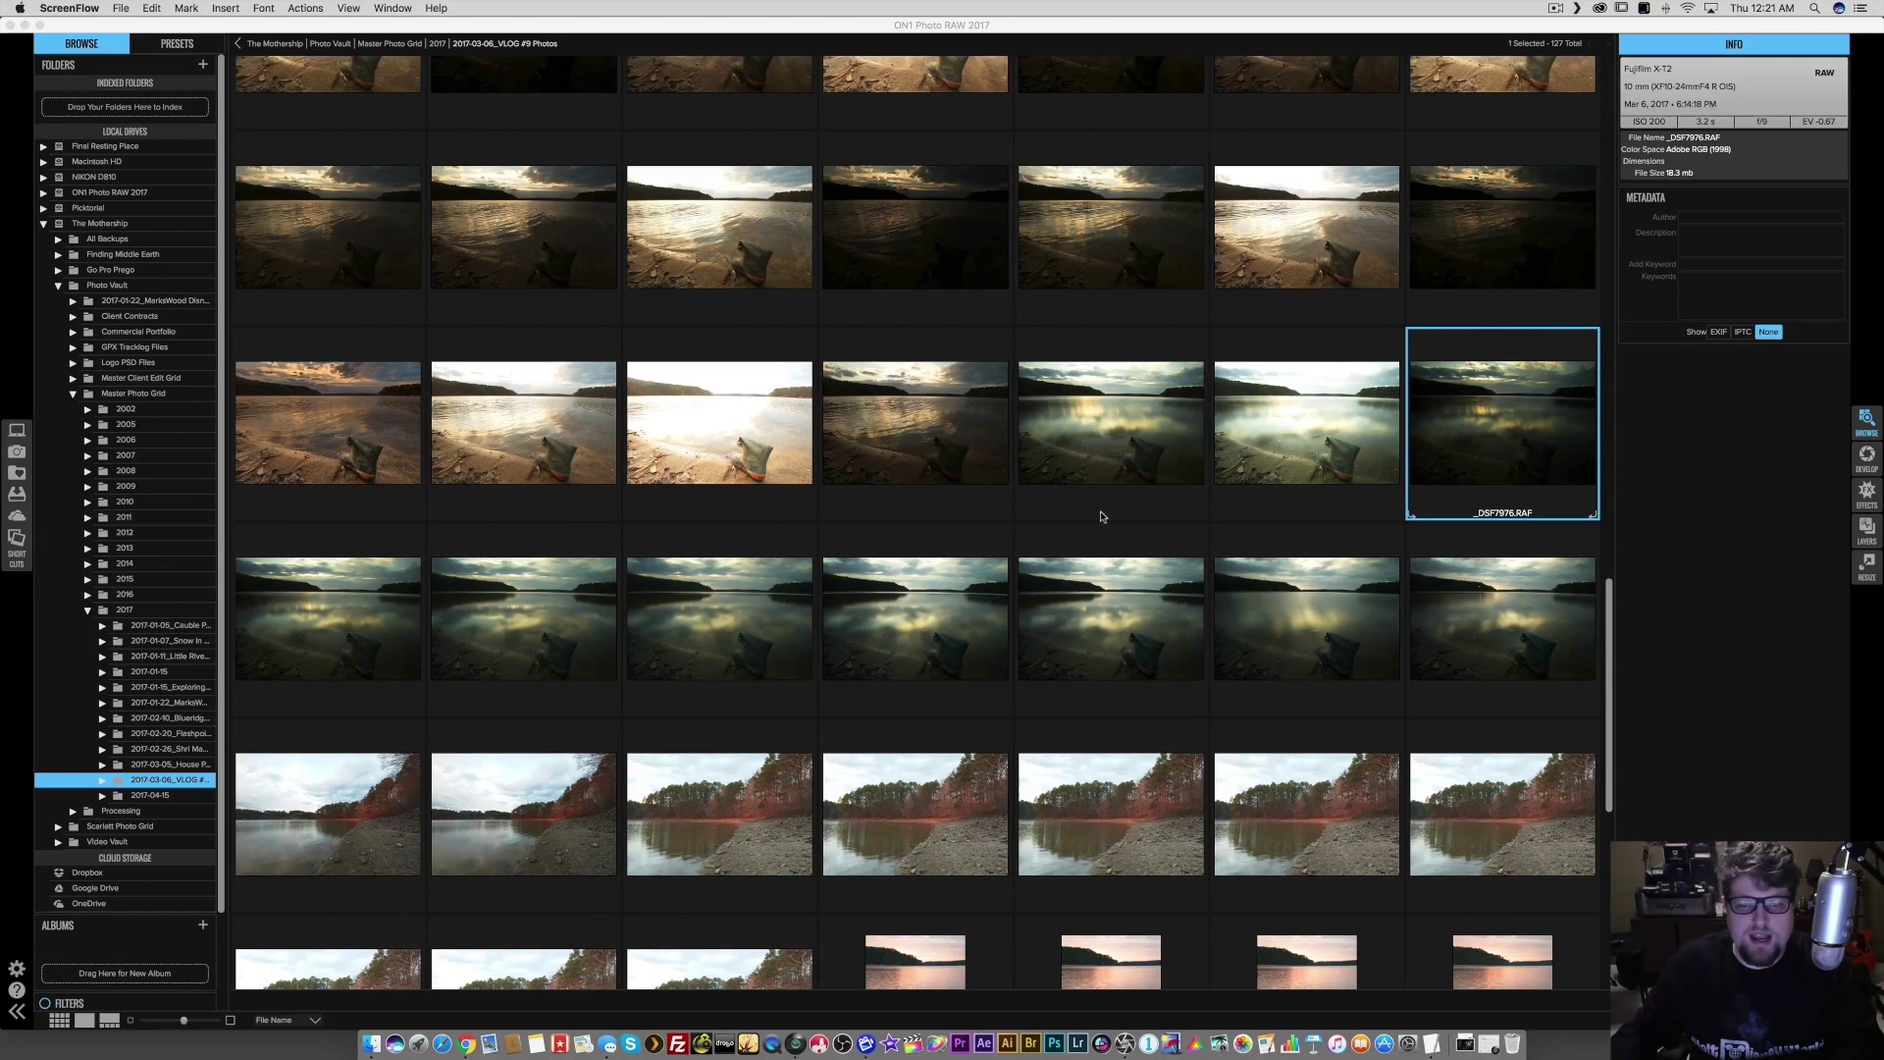
double_click(1508, 426)
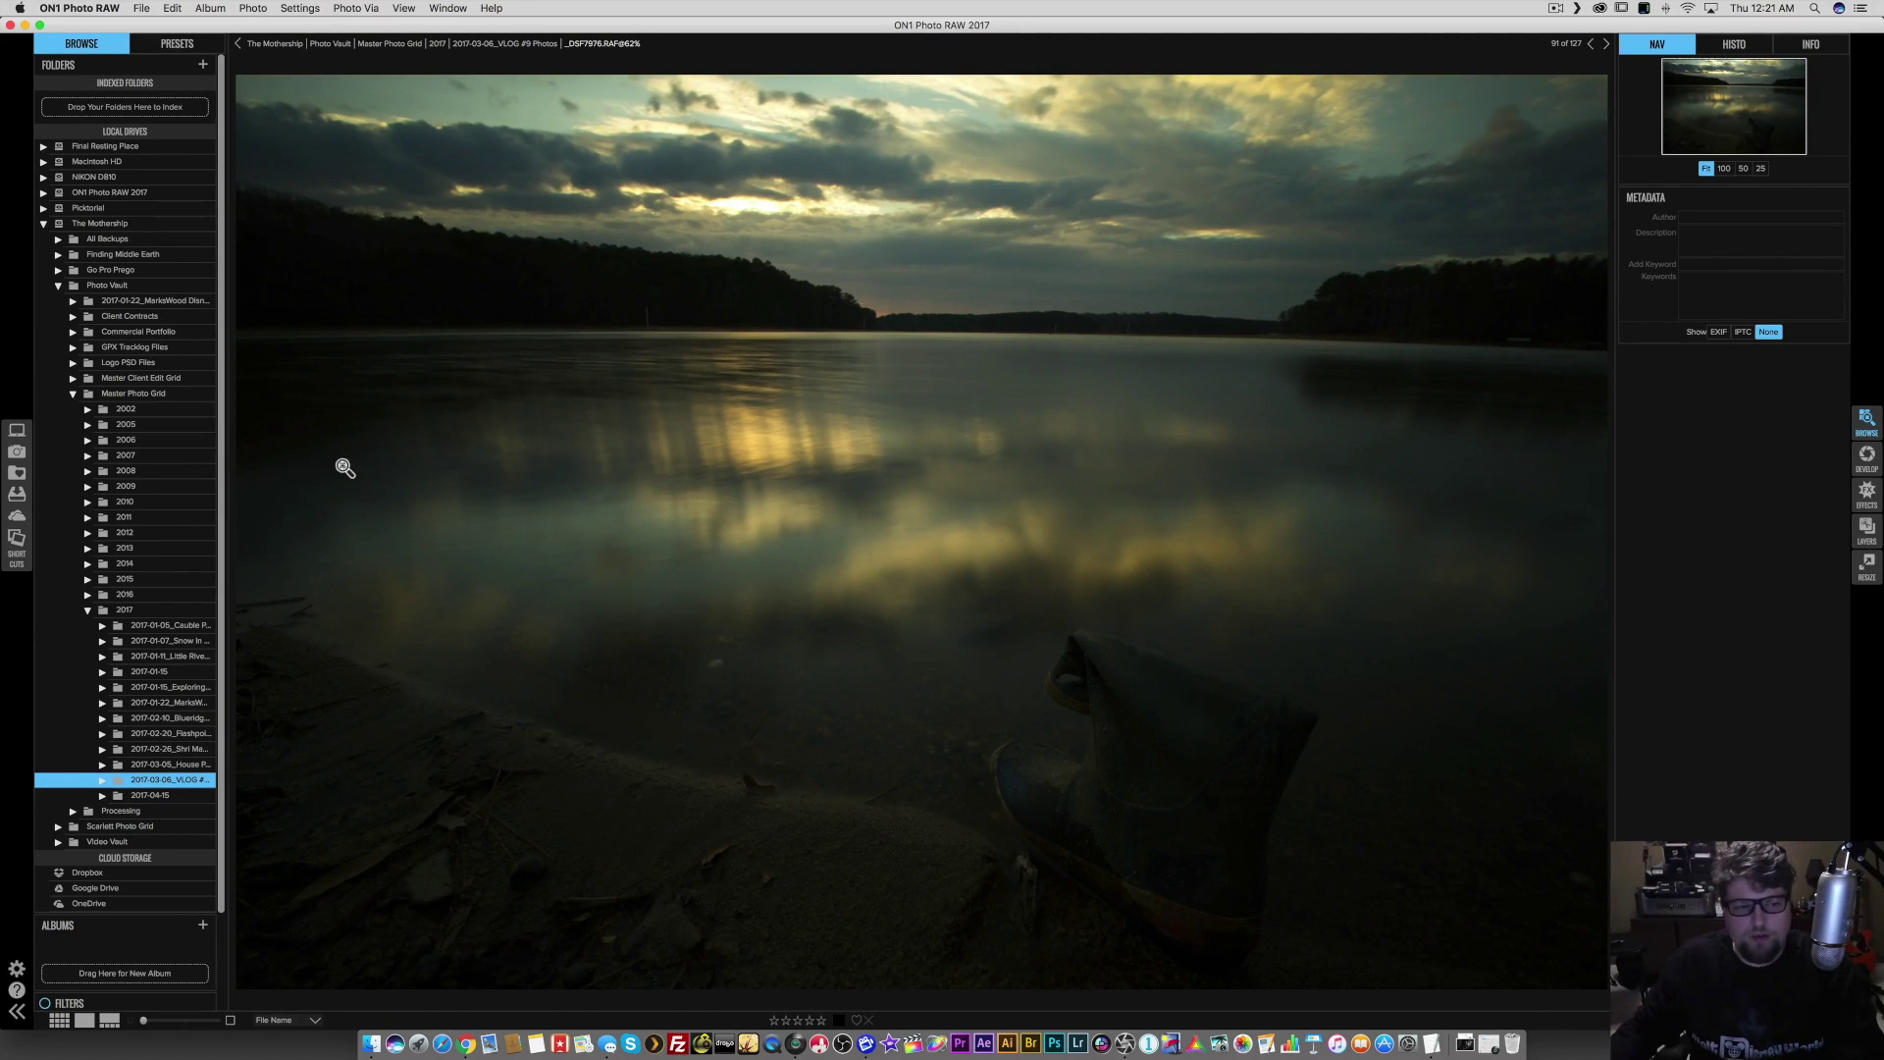
- Check the photo's camera and exposure information, and open the photo in the Develop module
left_click(179, 46)
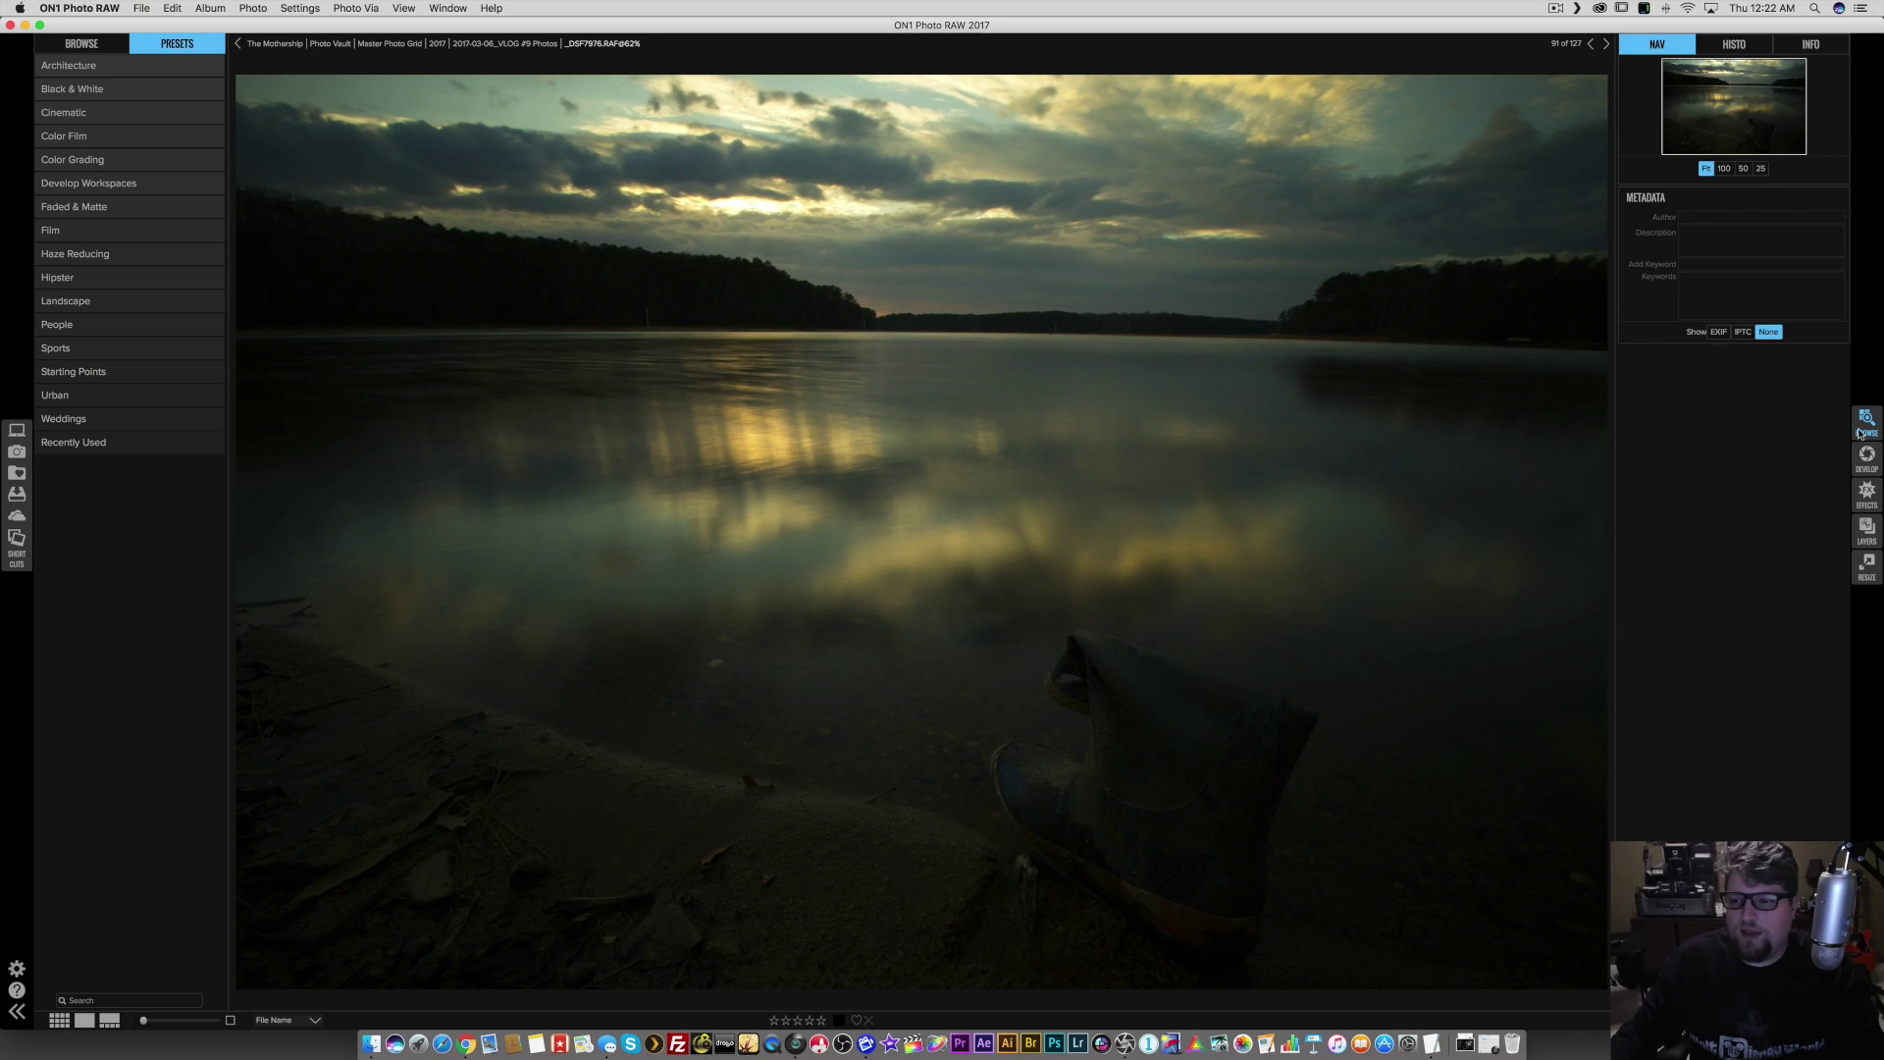
left_click(1813, 45)
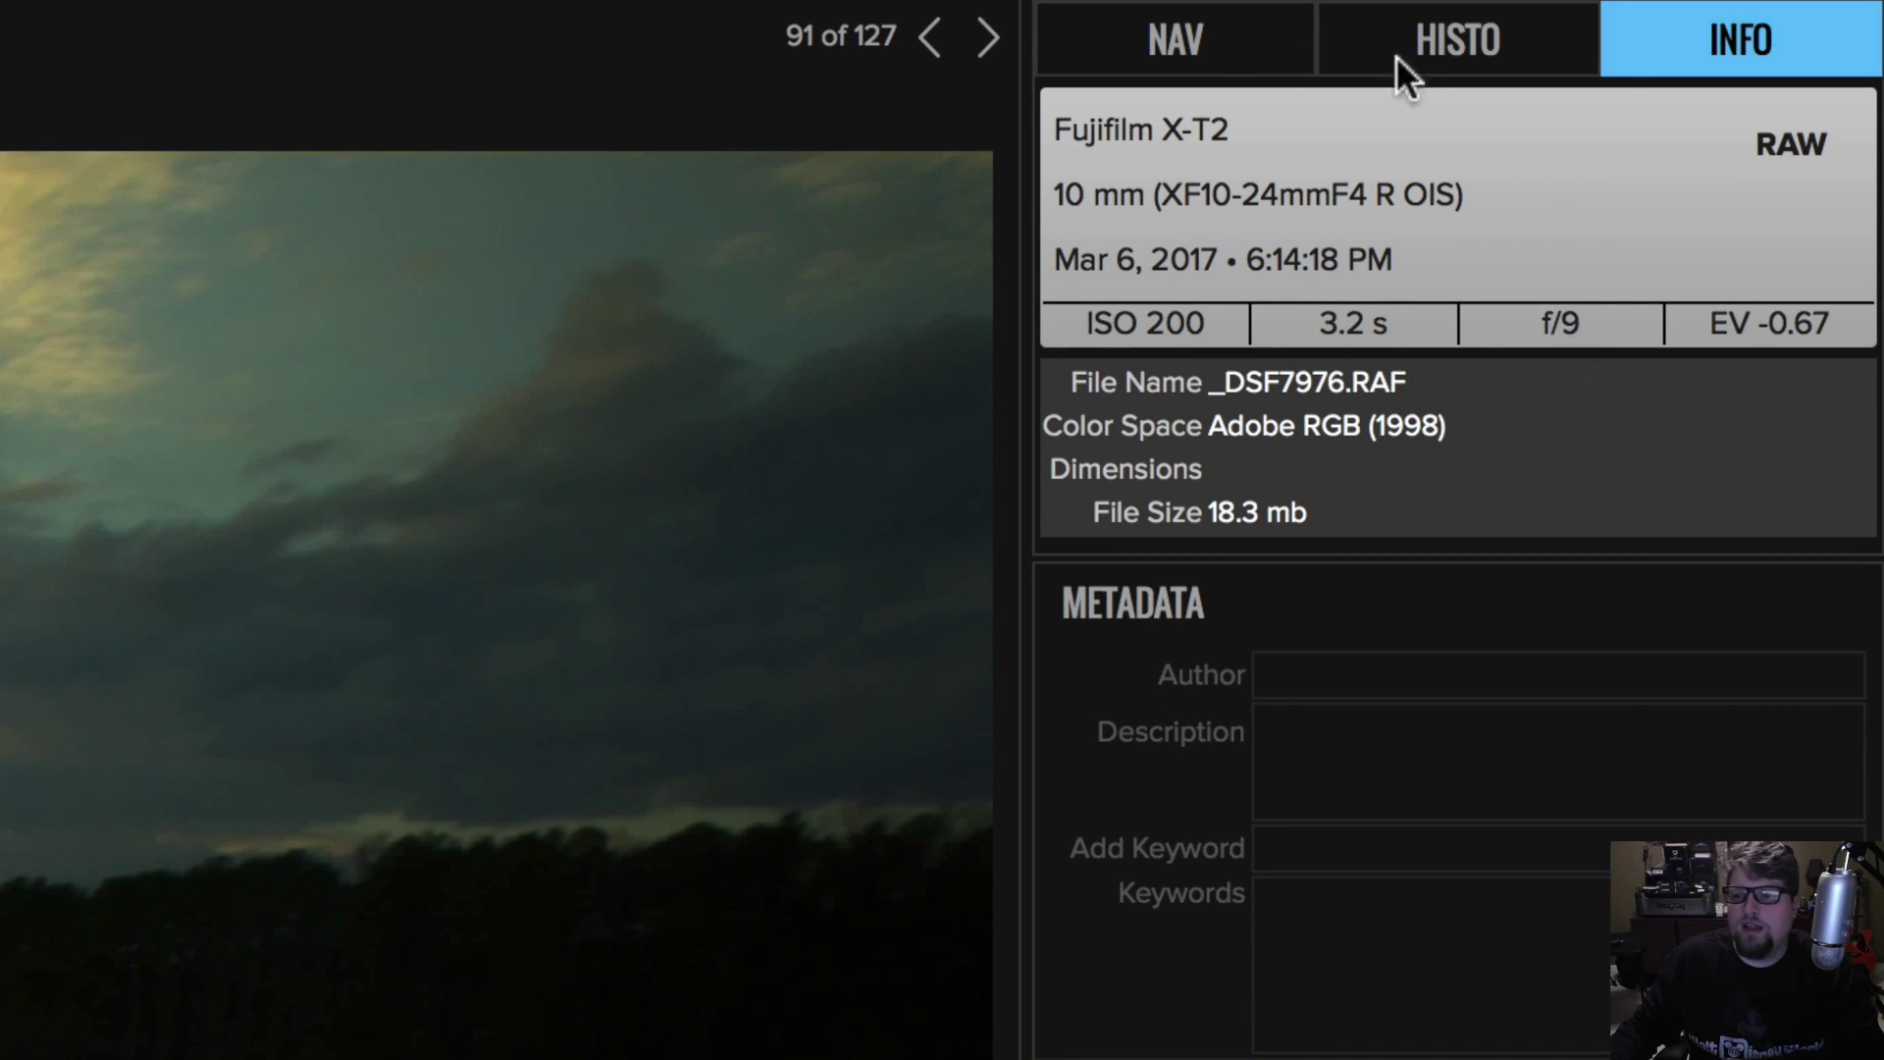
left_click(1205, 37)
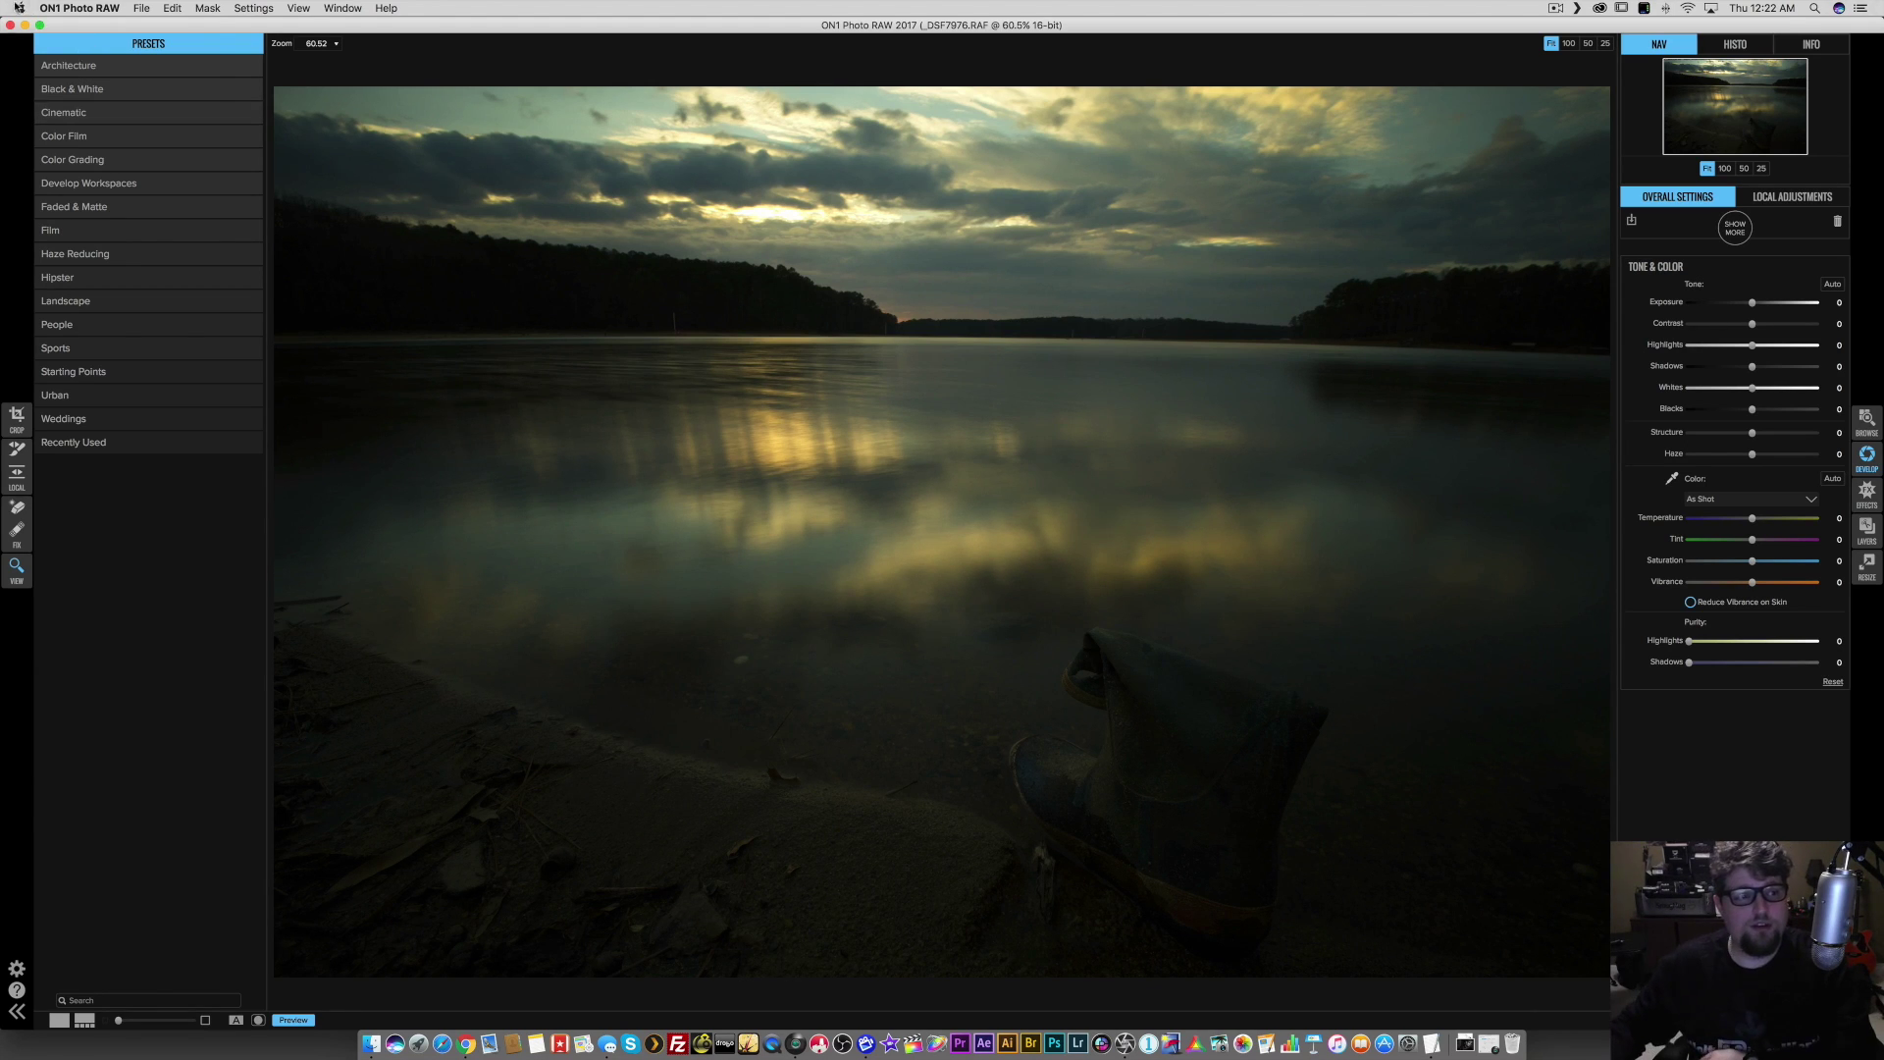
- Check the Mac's system overview and the photo editor's version information, closing both windows
left_click(19, 8)
left_click(28, 27)
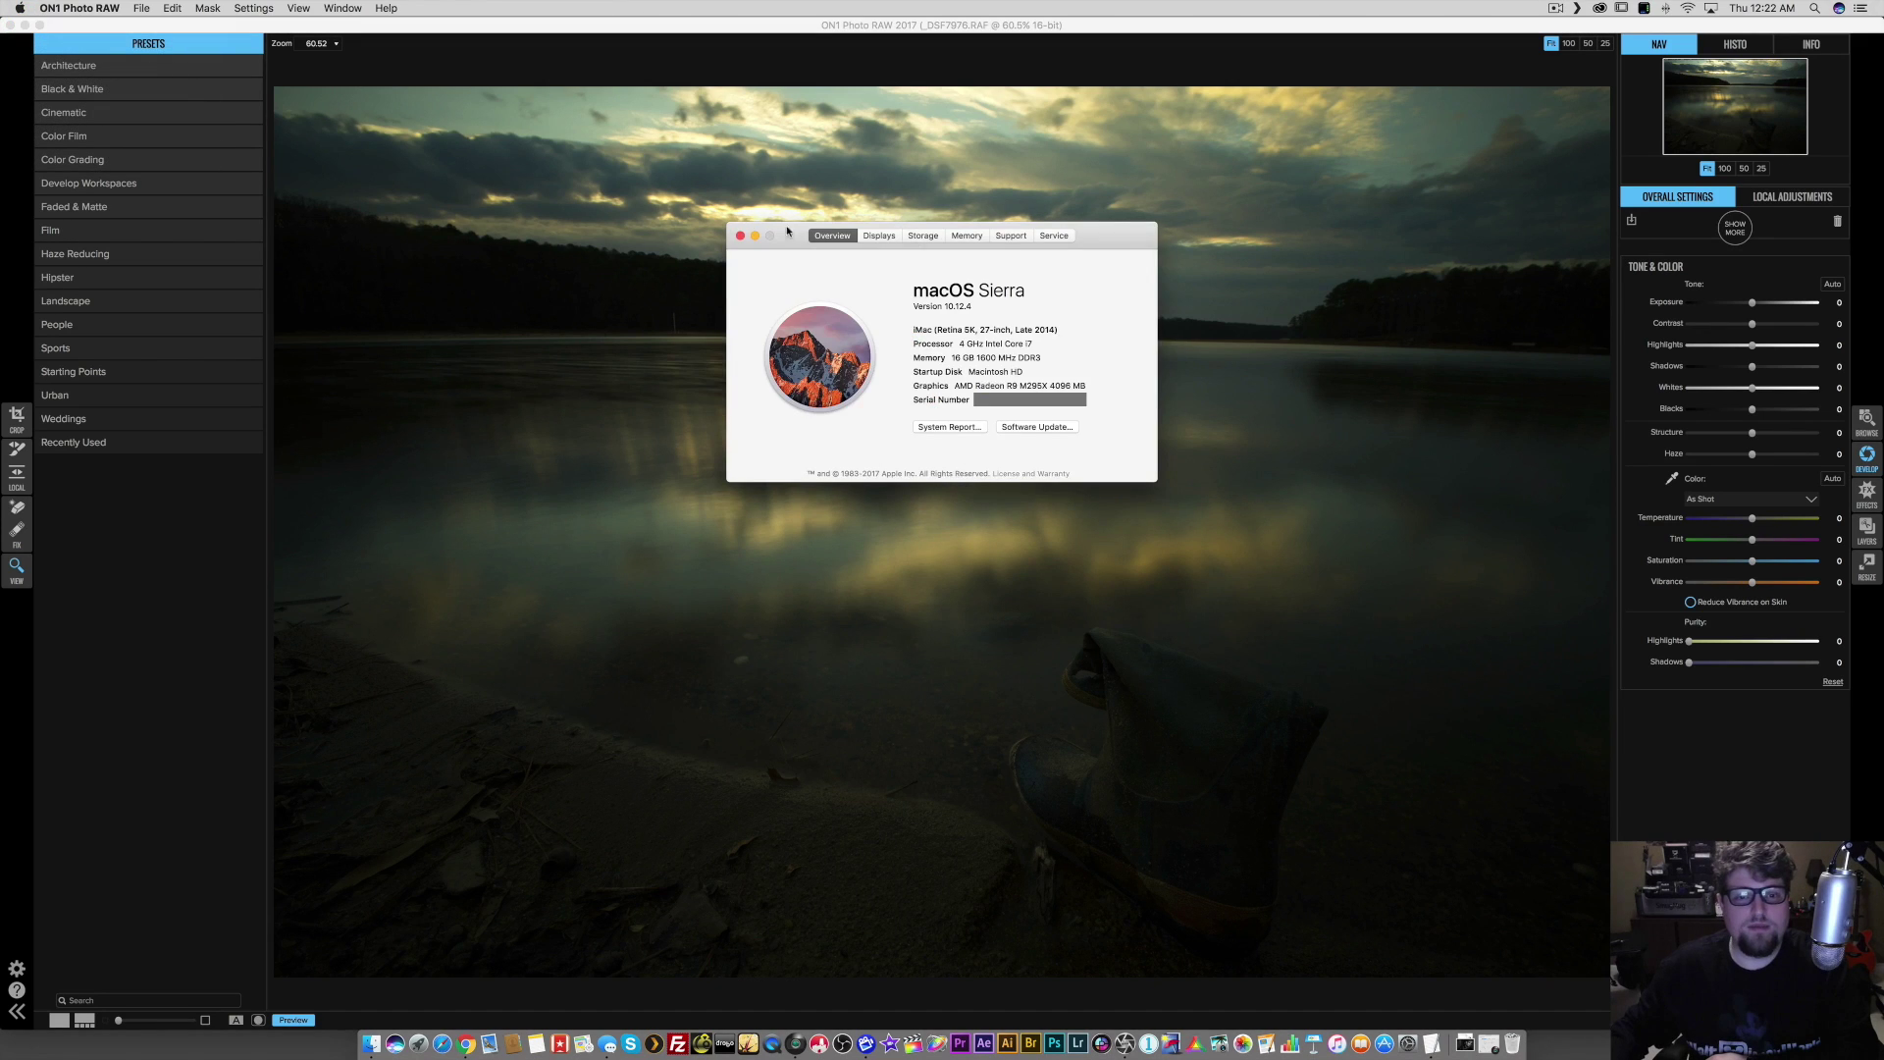
left_click(728, 226)
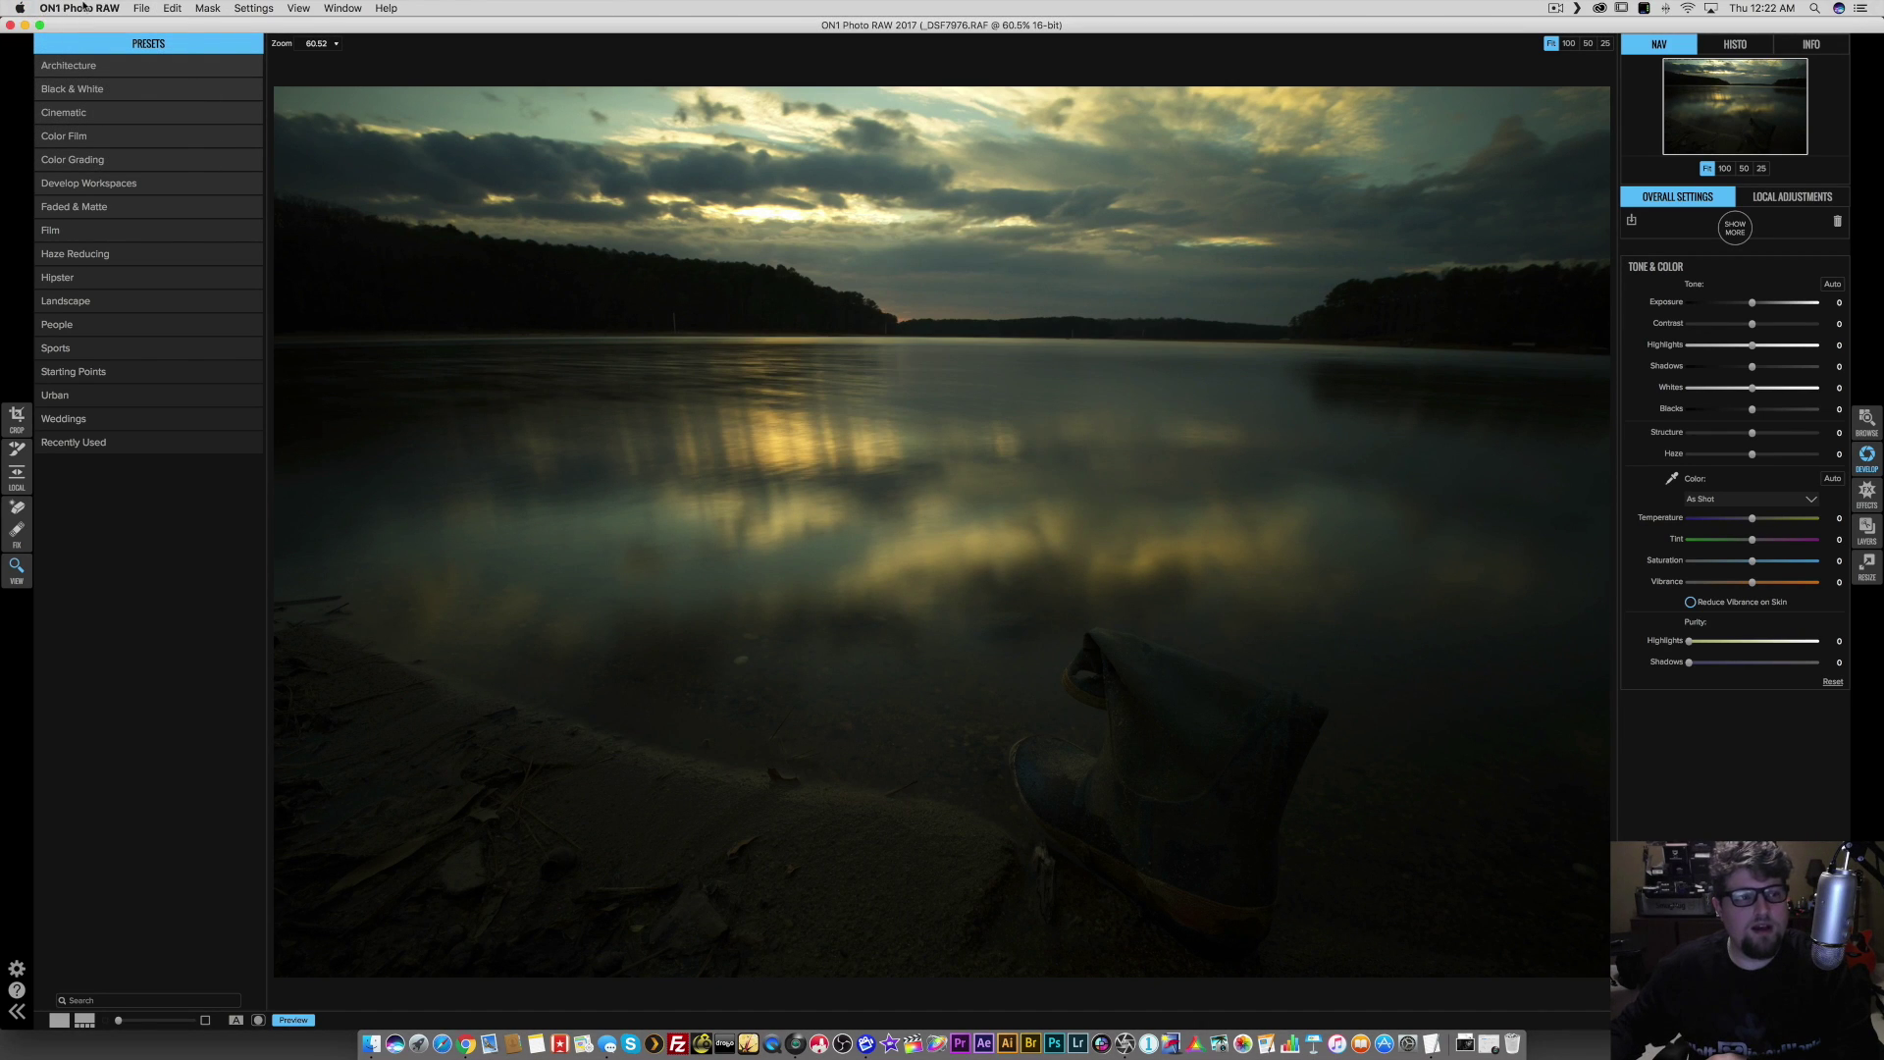
left_click(83, 8)
left_click(85, 27)
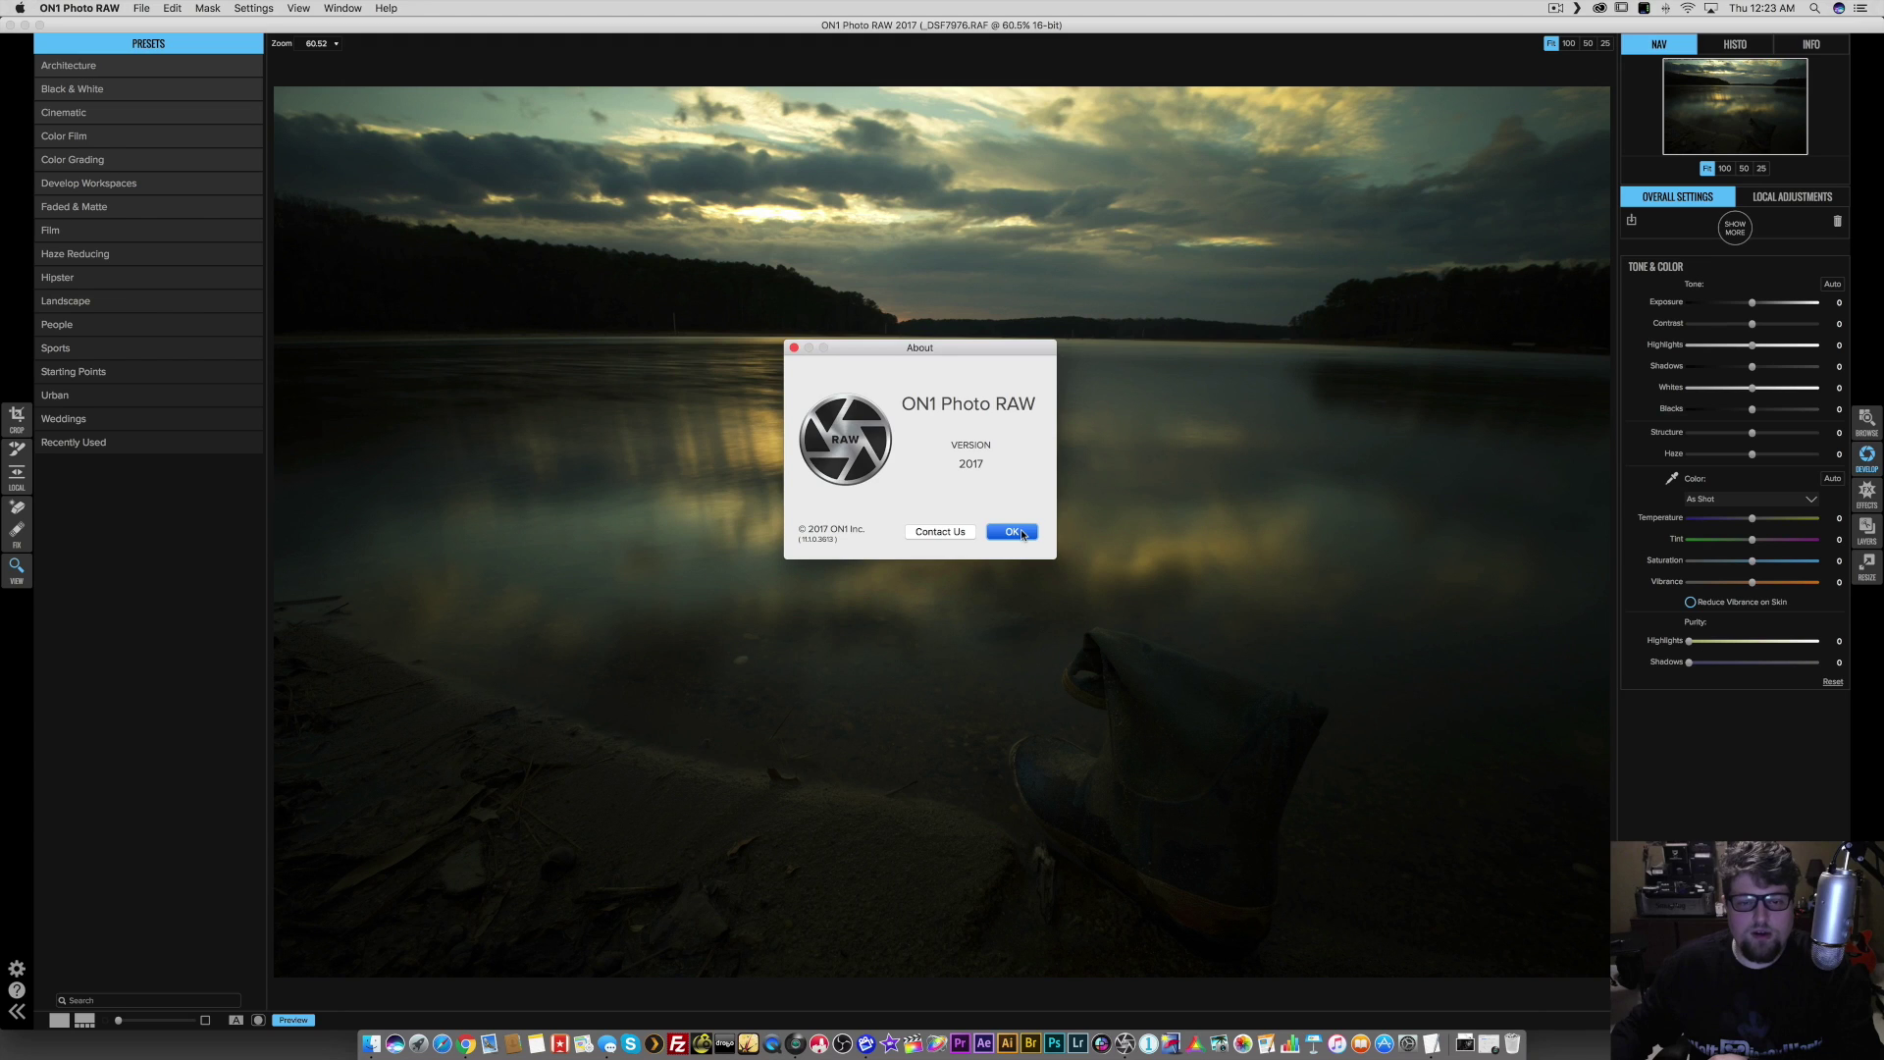
left_click(1014, 532)
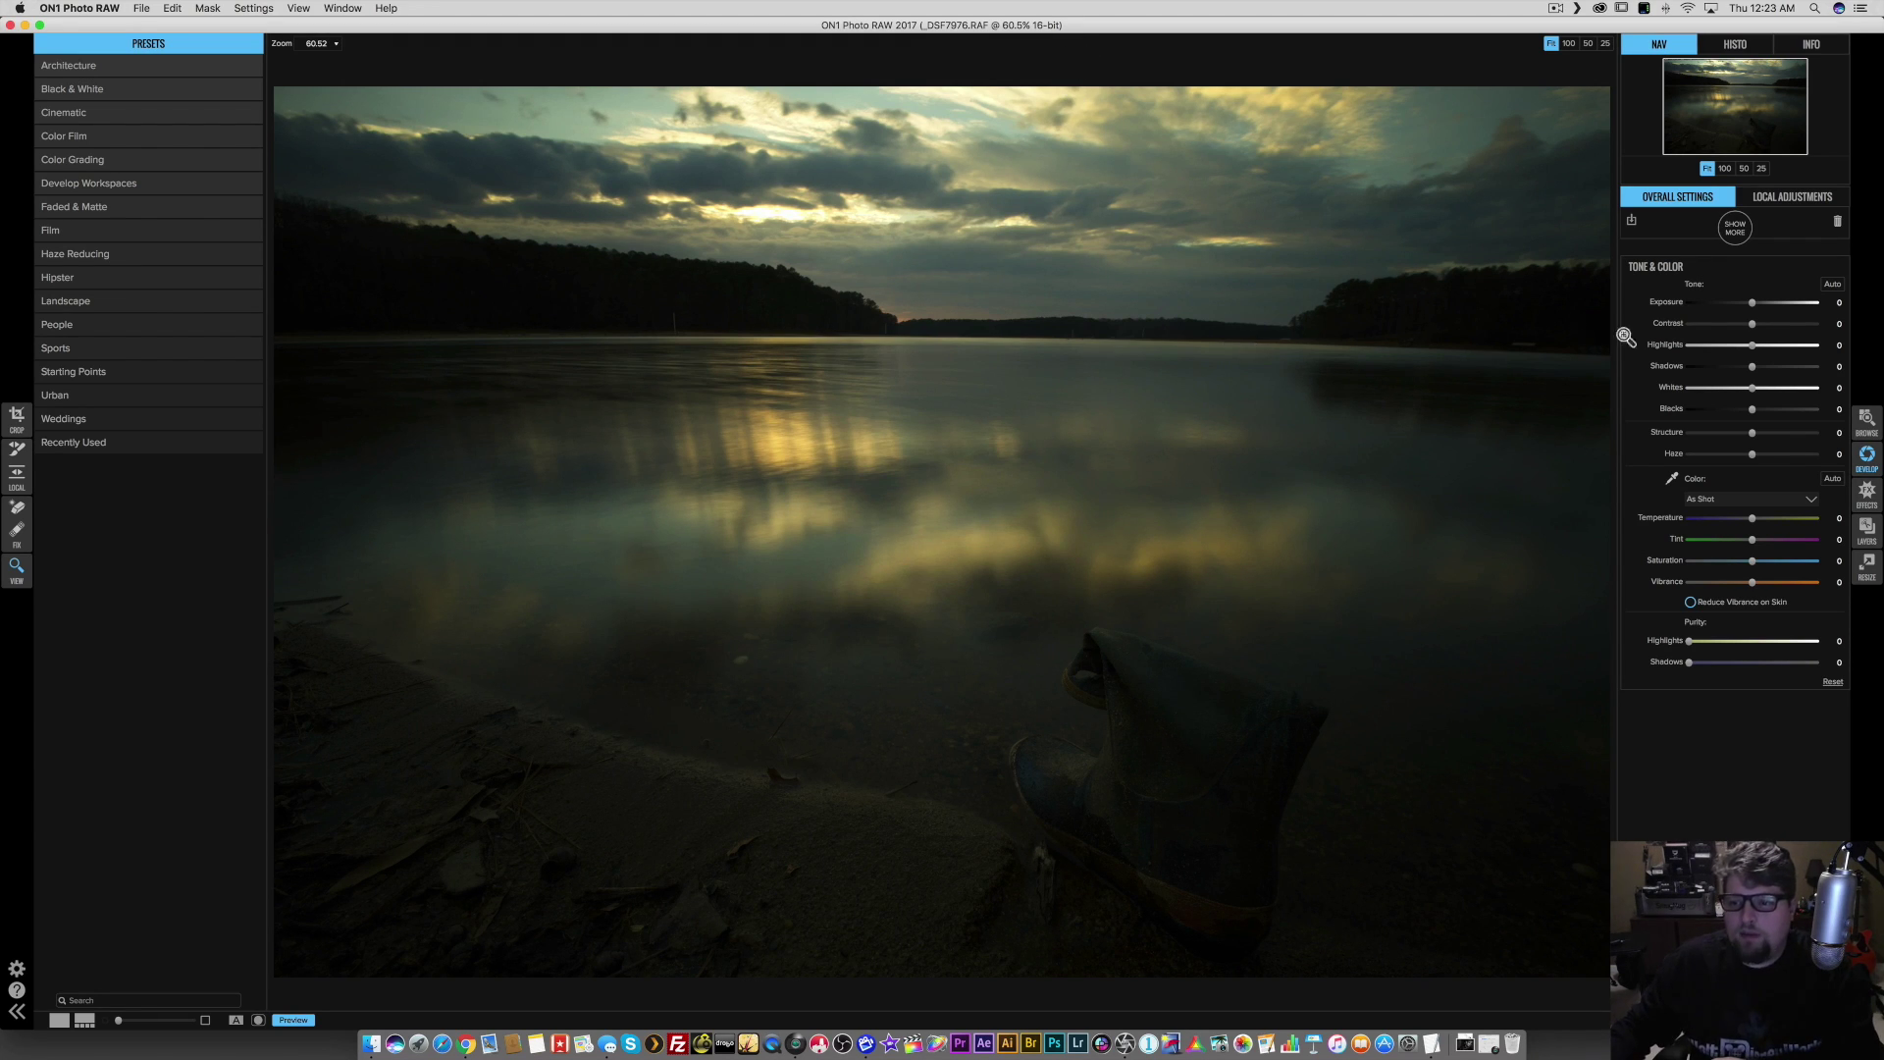
- Try lowering Highlights to -100 and inspect the bright clouds at 100% zoom
left_click_drag(1751, 345, 1678, 346)
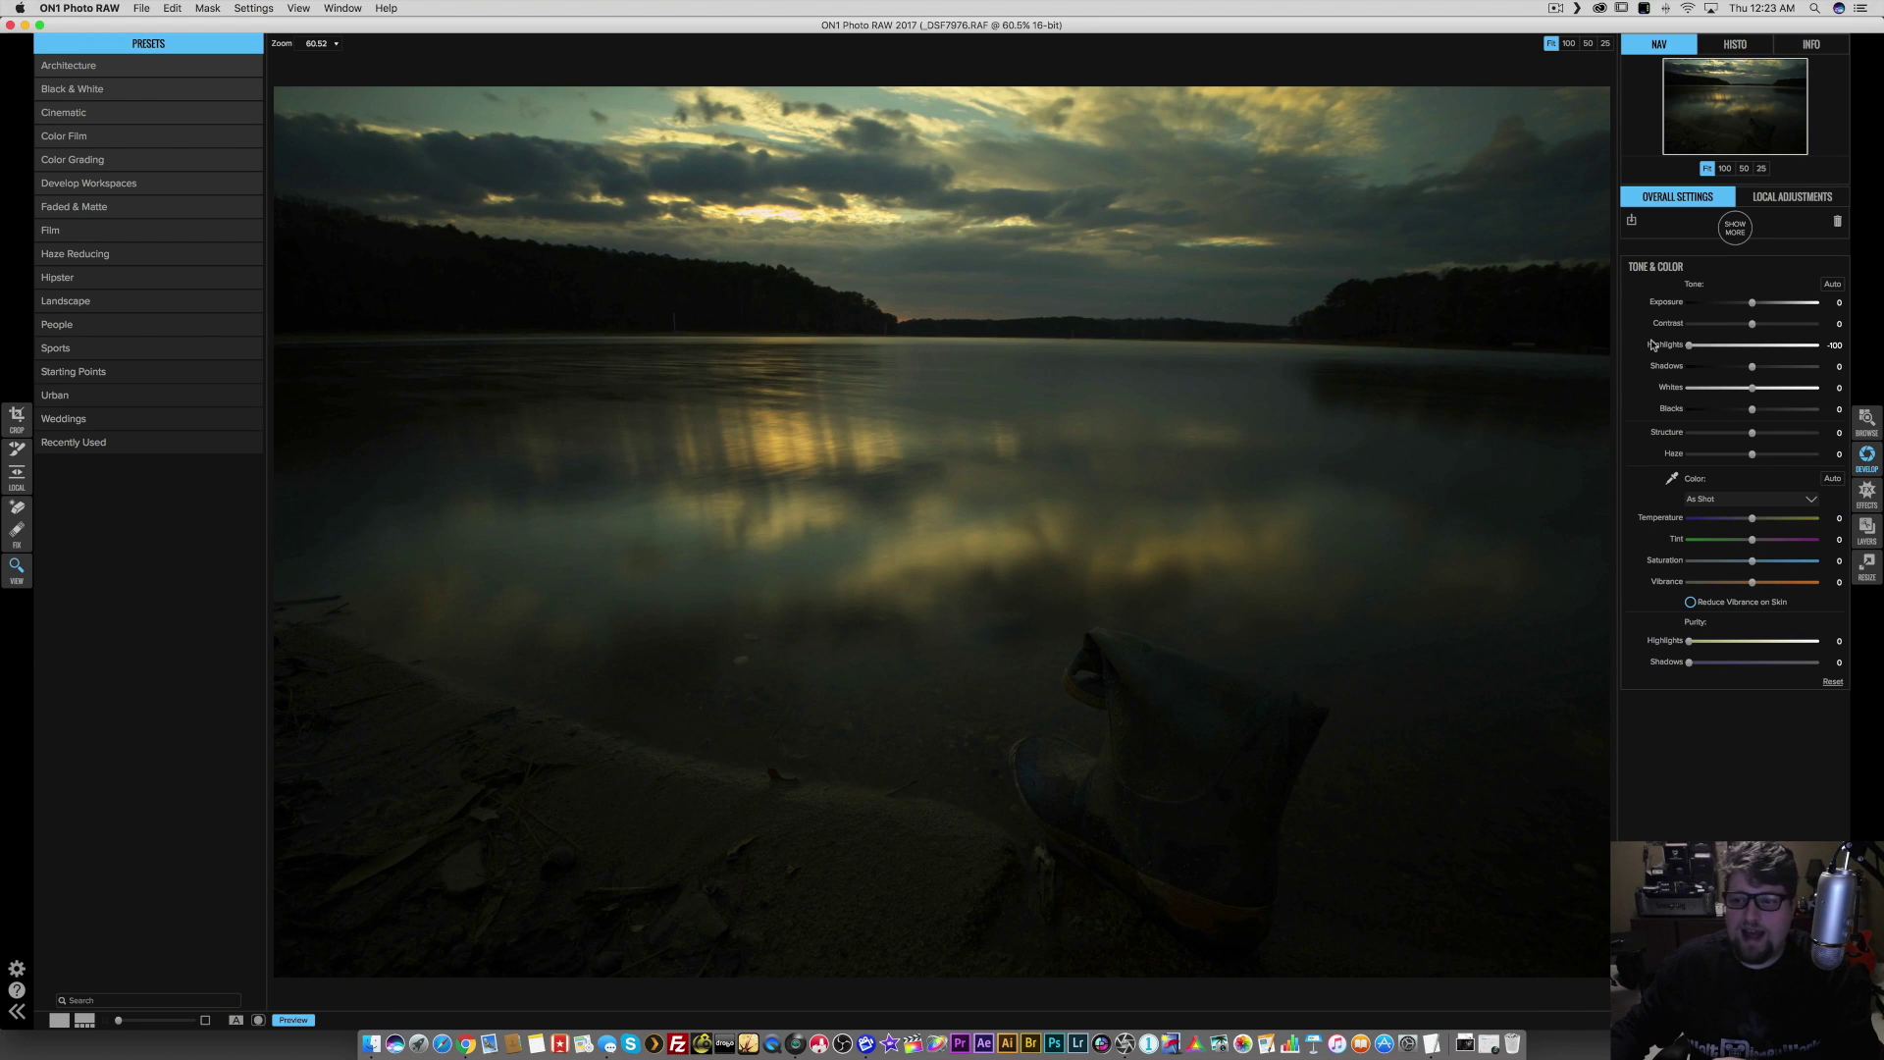
left_click(781, 201)
left_click_drag(889, 351, 760, 257)
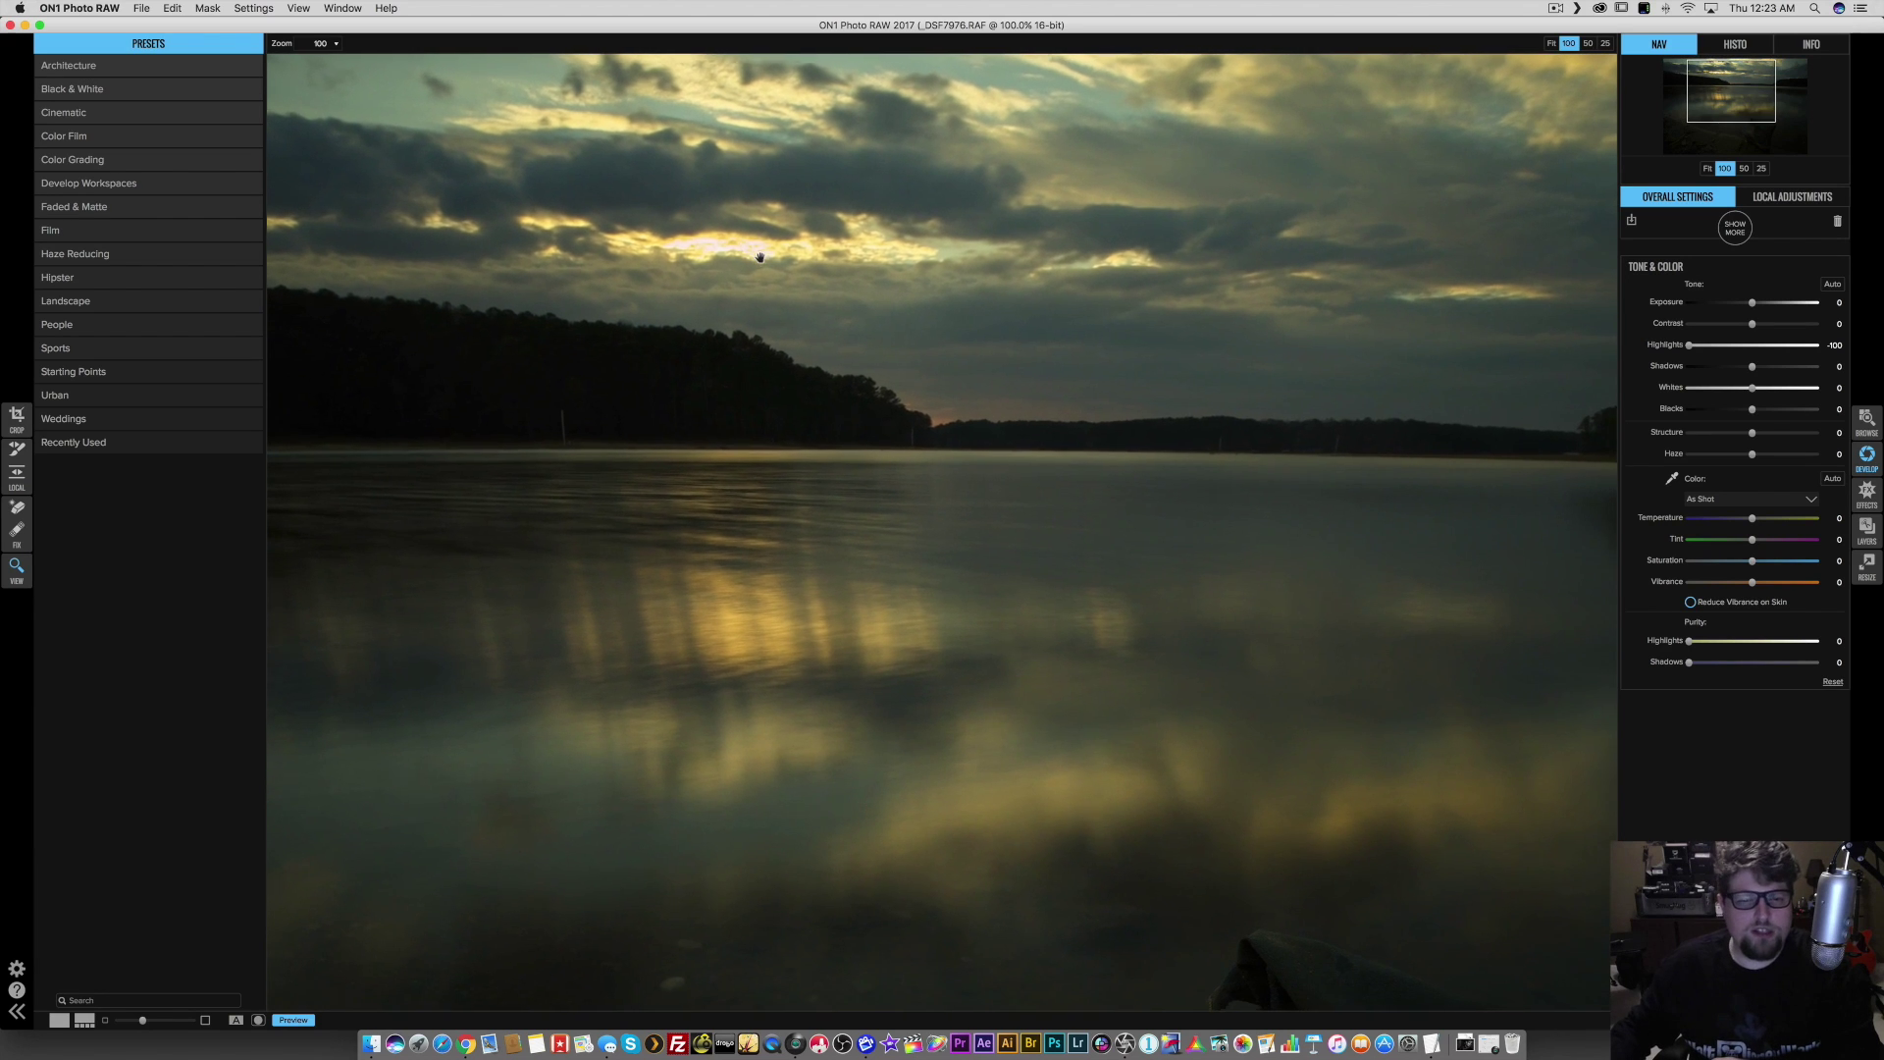
left_click_drag(1690, 345, 1644, 343)
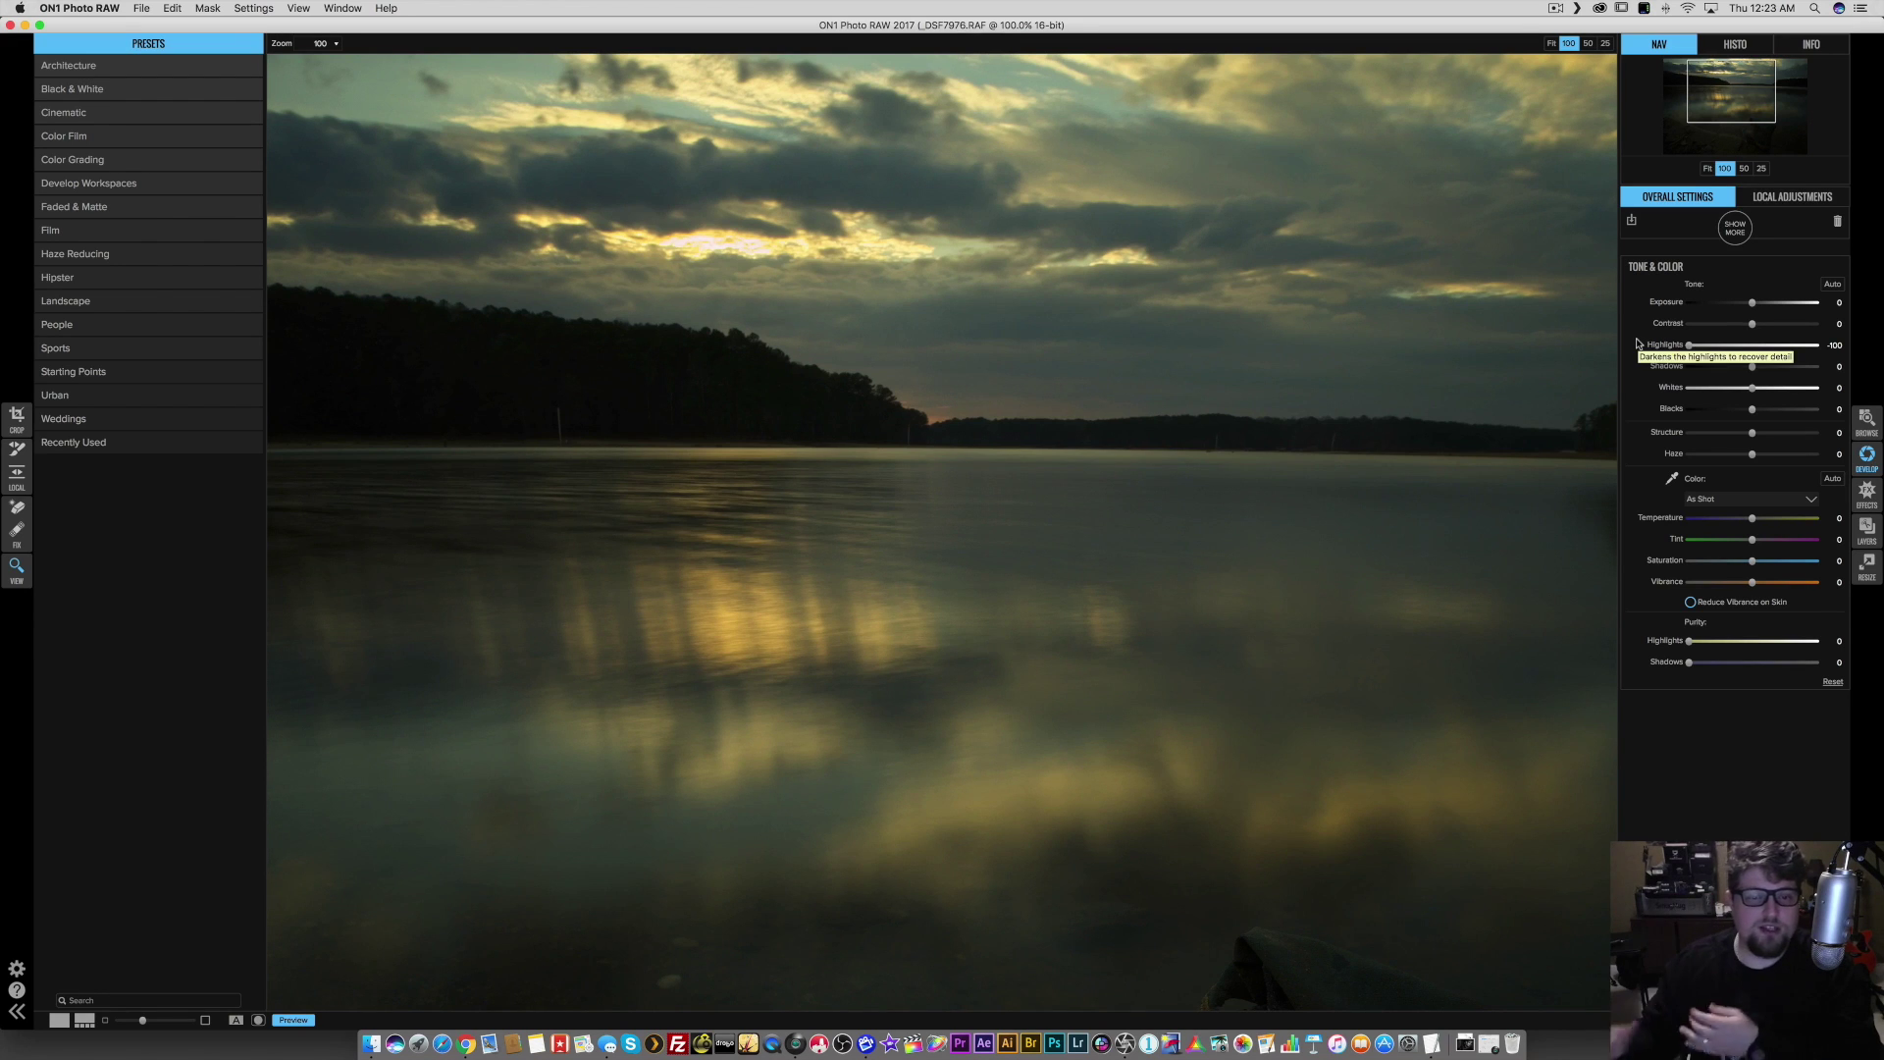
- Set the photo's Highlights to -44 in the overall tone settings
left_click_drag(1689, 346, 1724, 345)
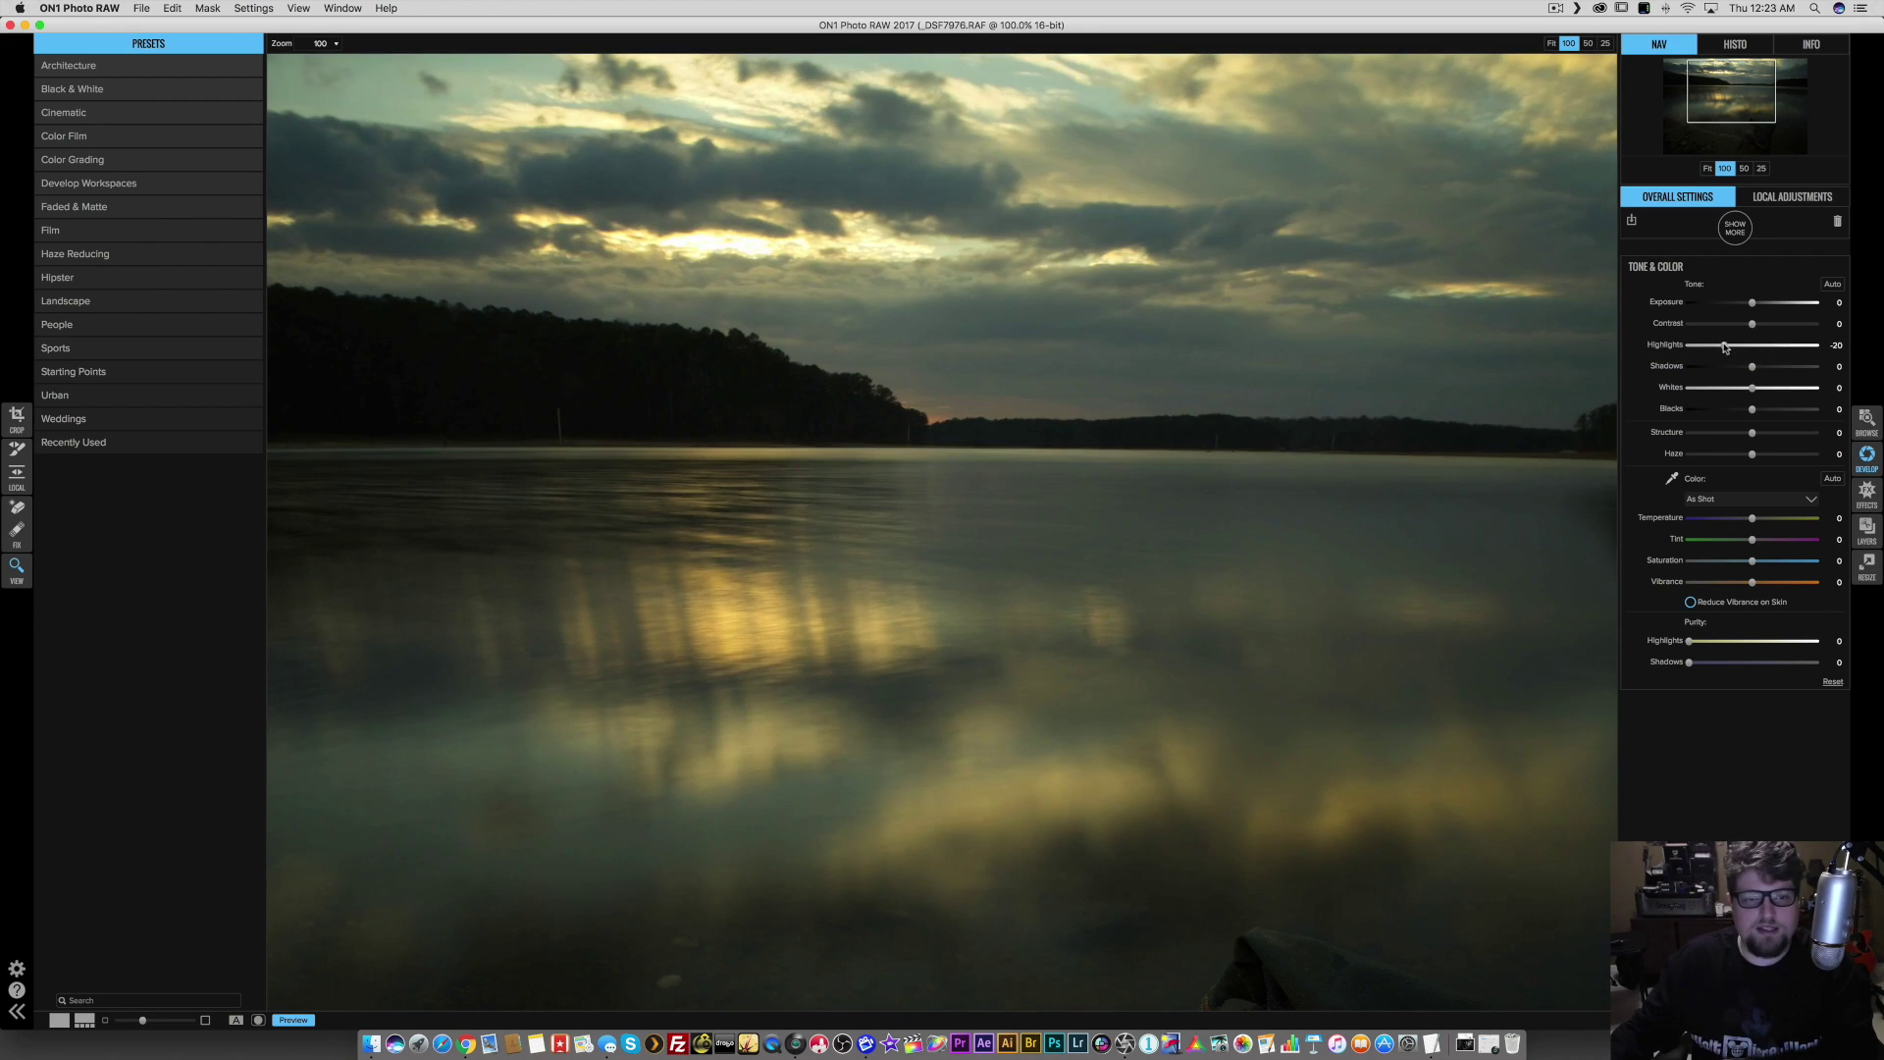
key("super+0")
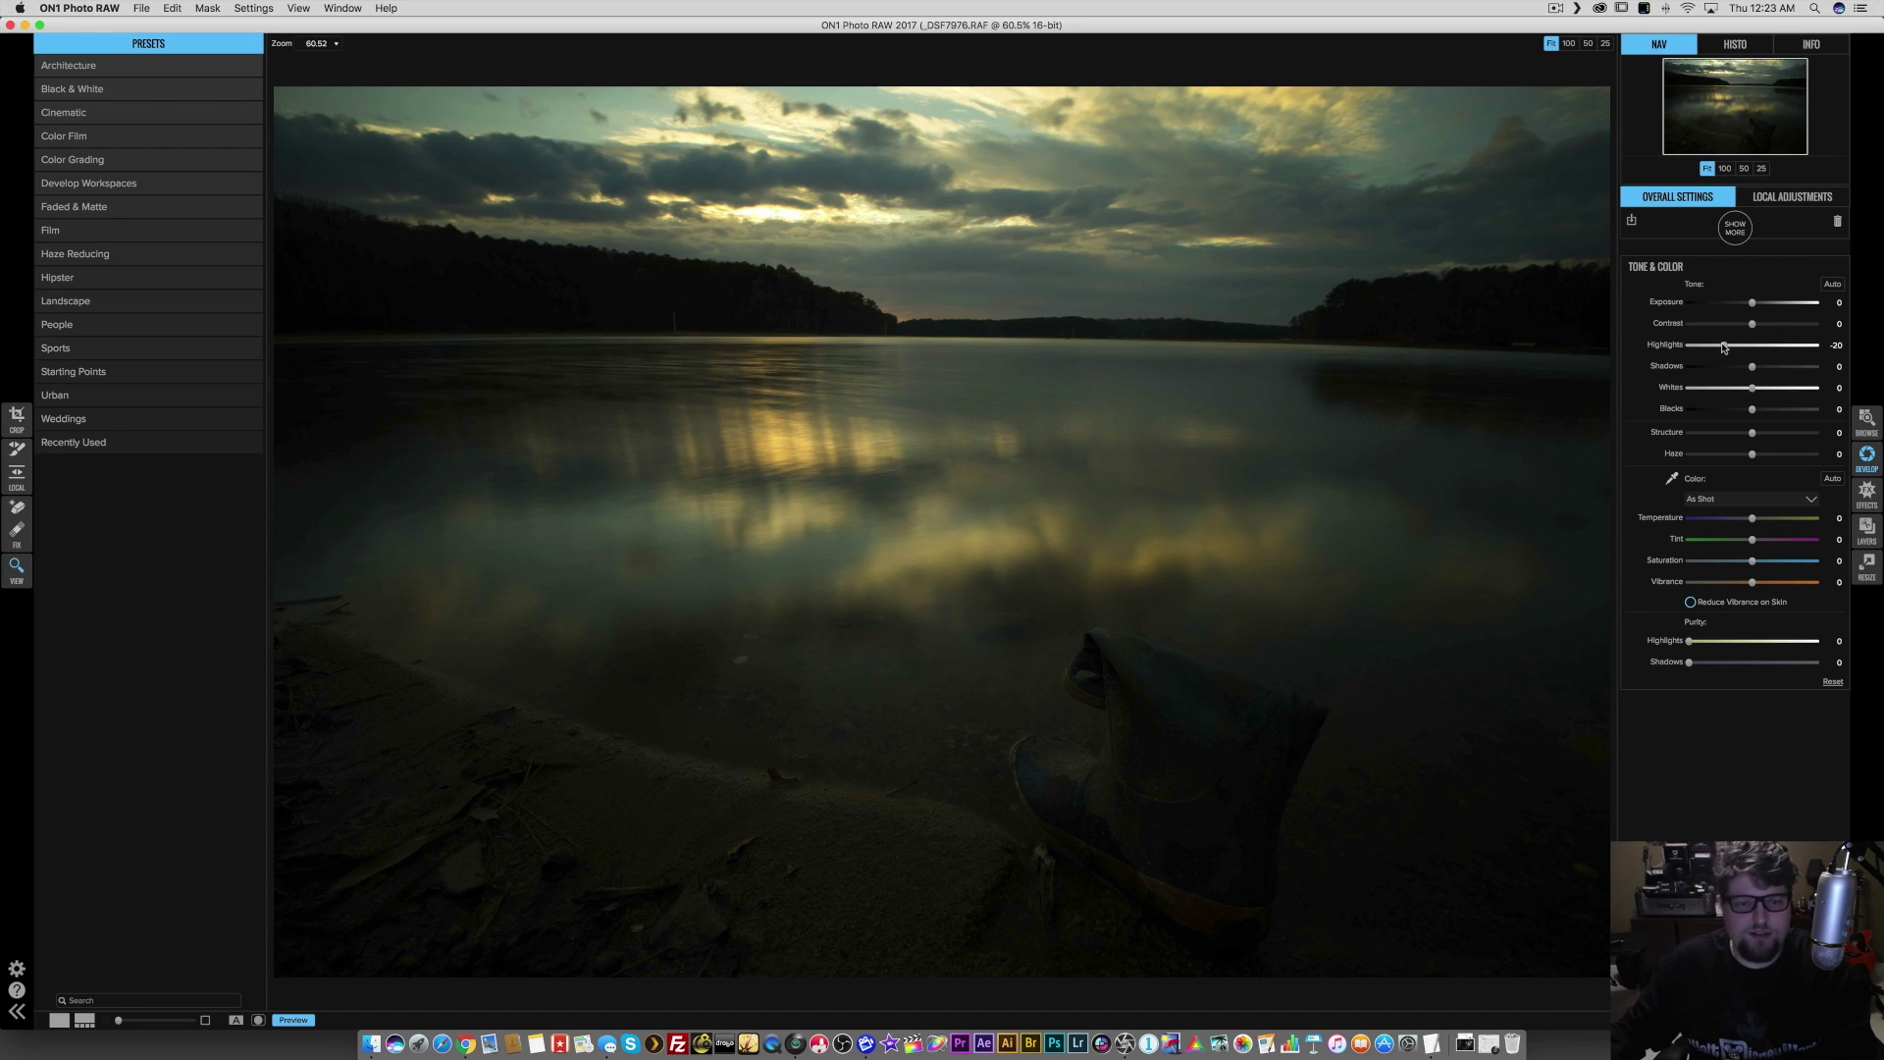
mouse_move(1721, 348)
left_mouse_down()
mouse_move(1691, 350)
mouse_move(1707, 350)
left_mouse_up()
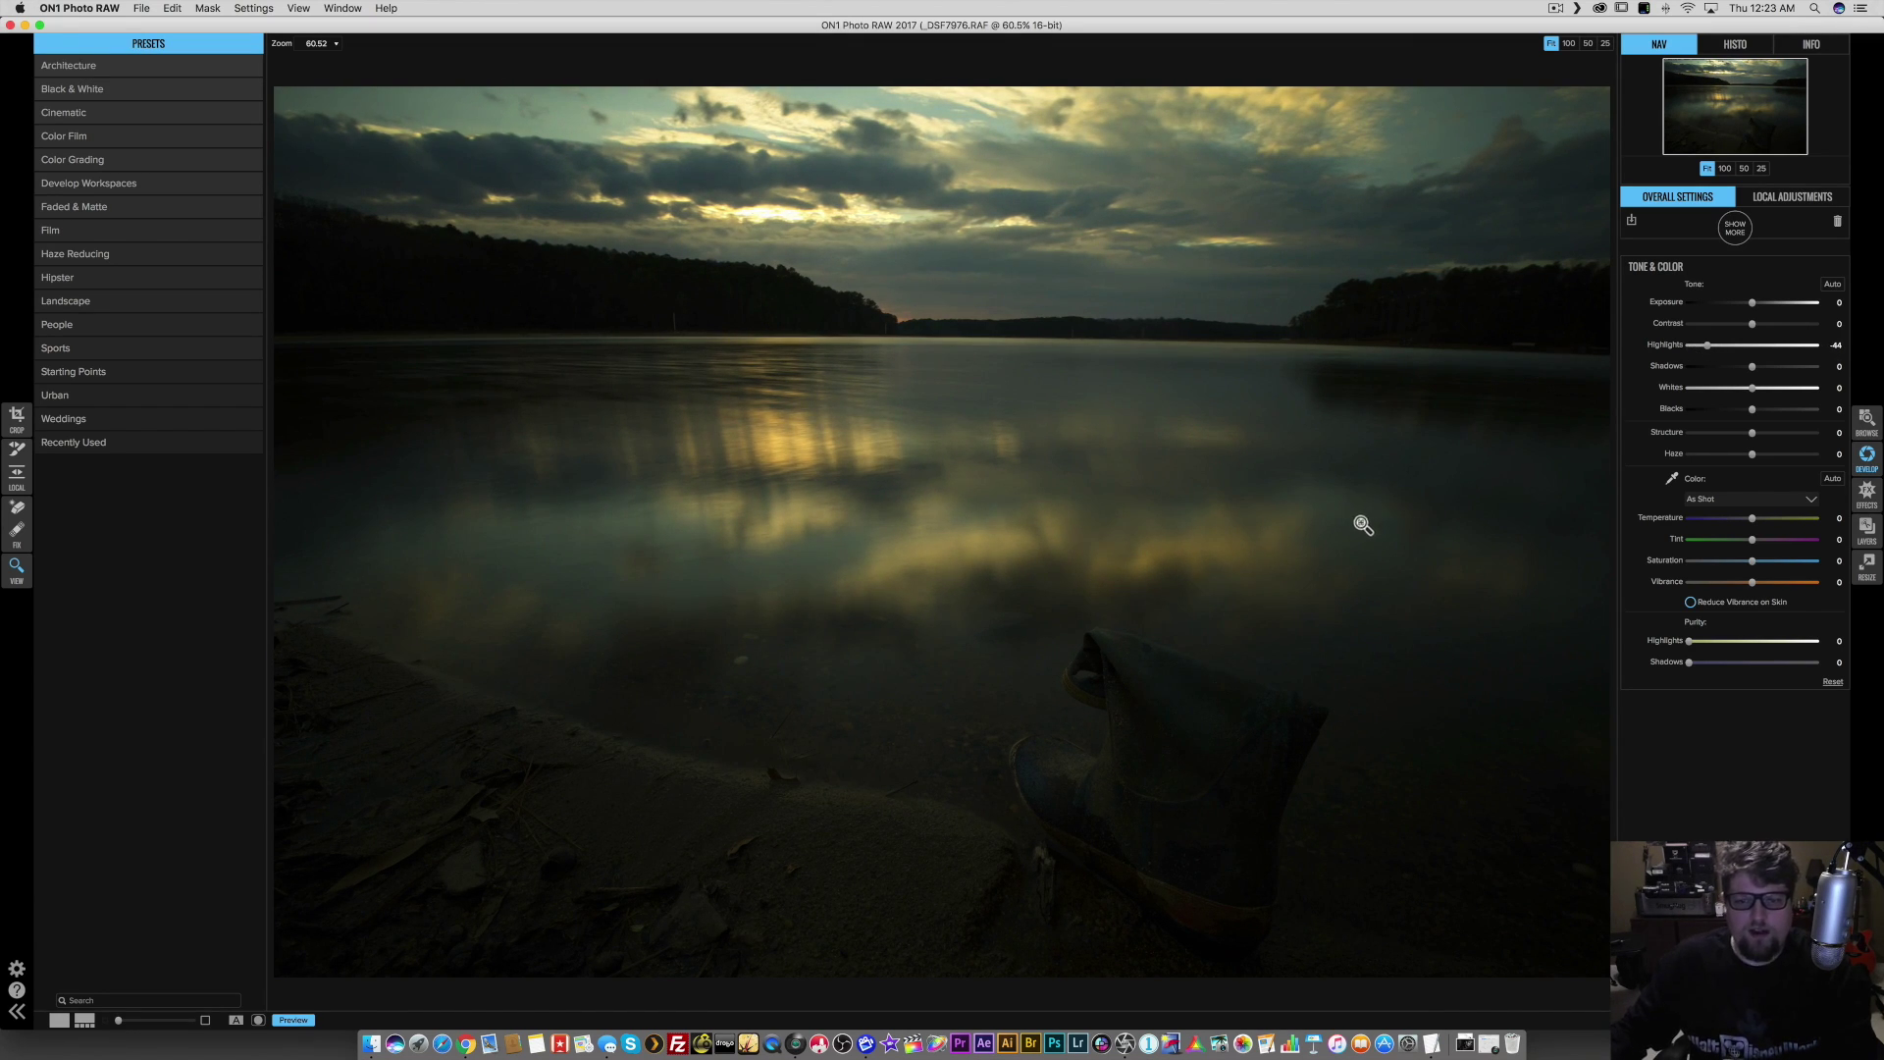
- Raise Shadows to 100 and inspect the recovered detail in the boot and sandy shore at 100% zoom
left_click_drag(1752, 366, 1816, 370)
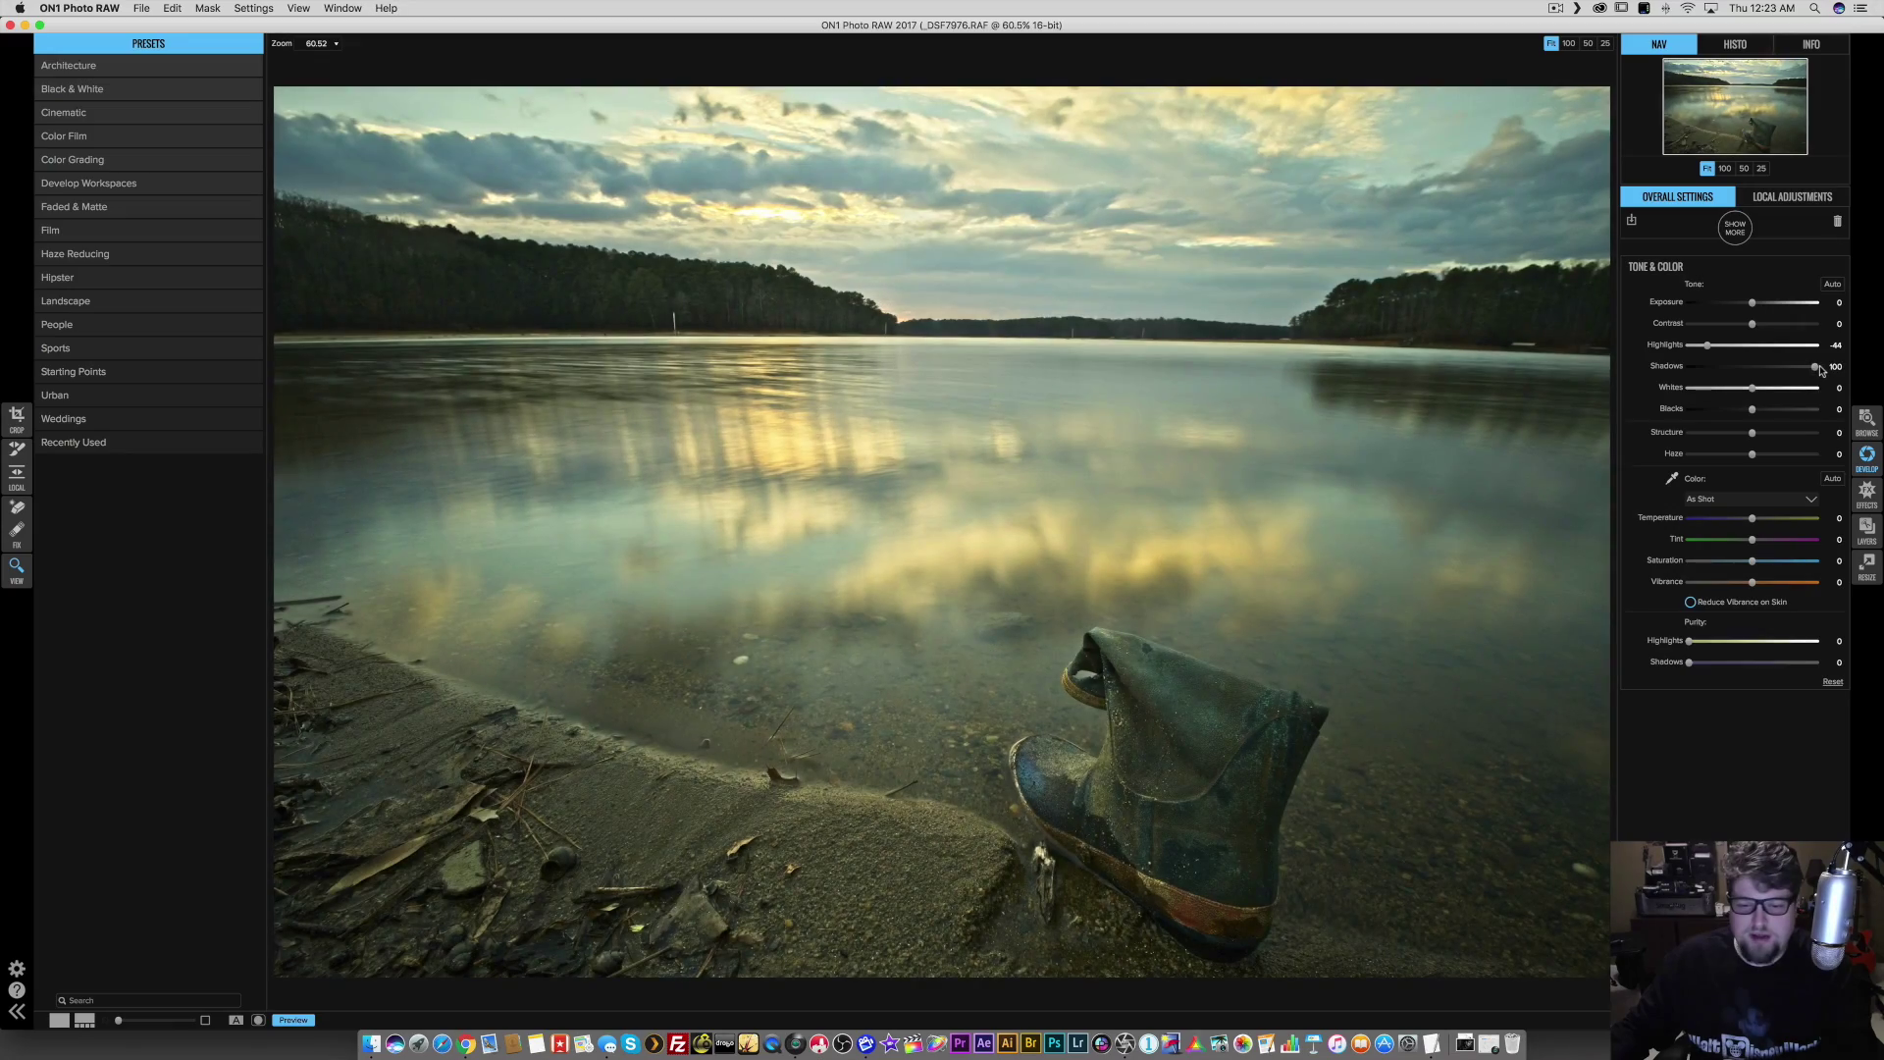
mouse_move(1821, 370)
left_mouse_down()
mouse_move(1787, 371)
mouse_move(1815, 370)
left_mouse_up()
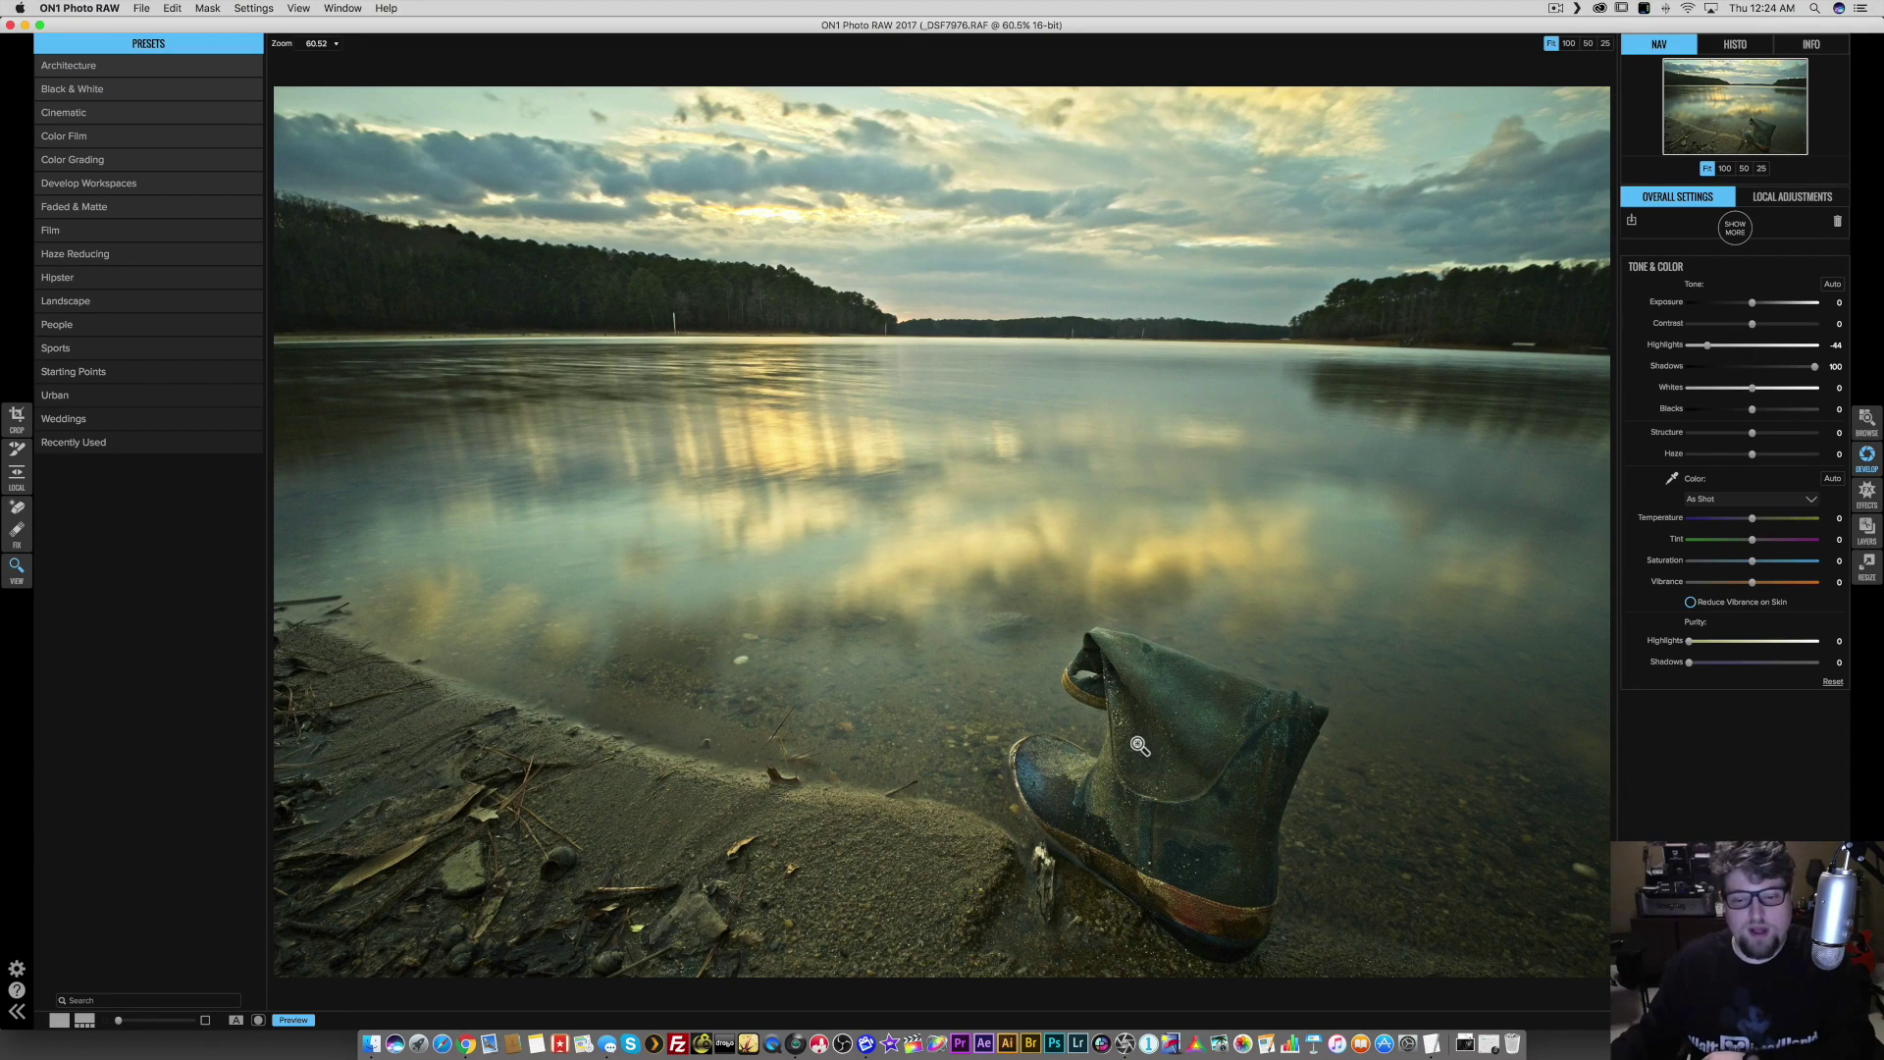
left_click(1139, 781)
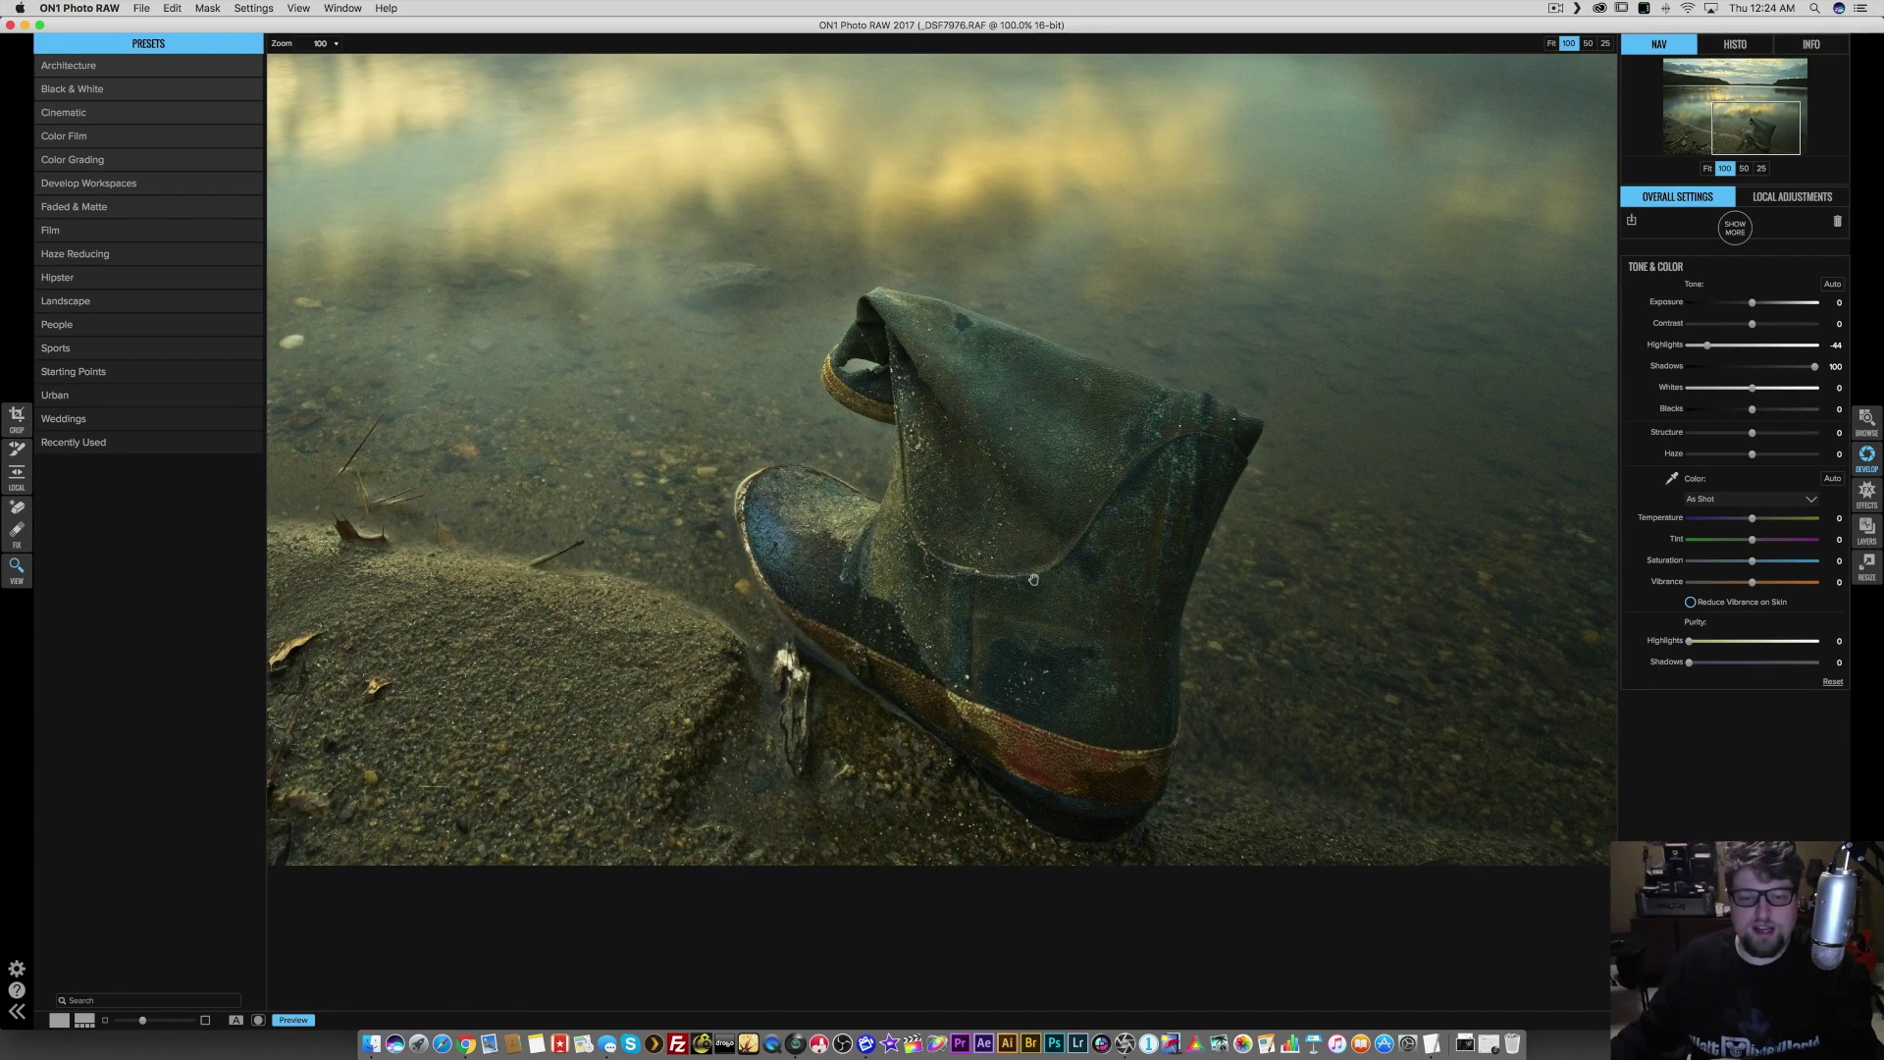
left_click_drag(1058, 599, 1178, 753)
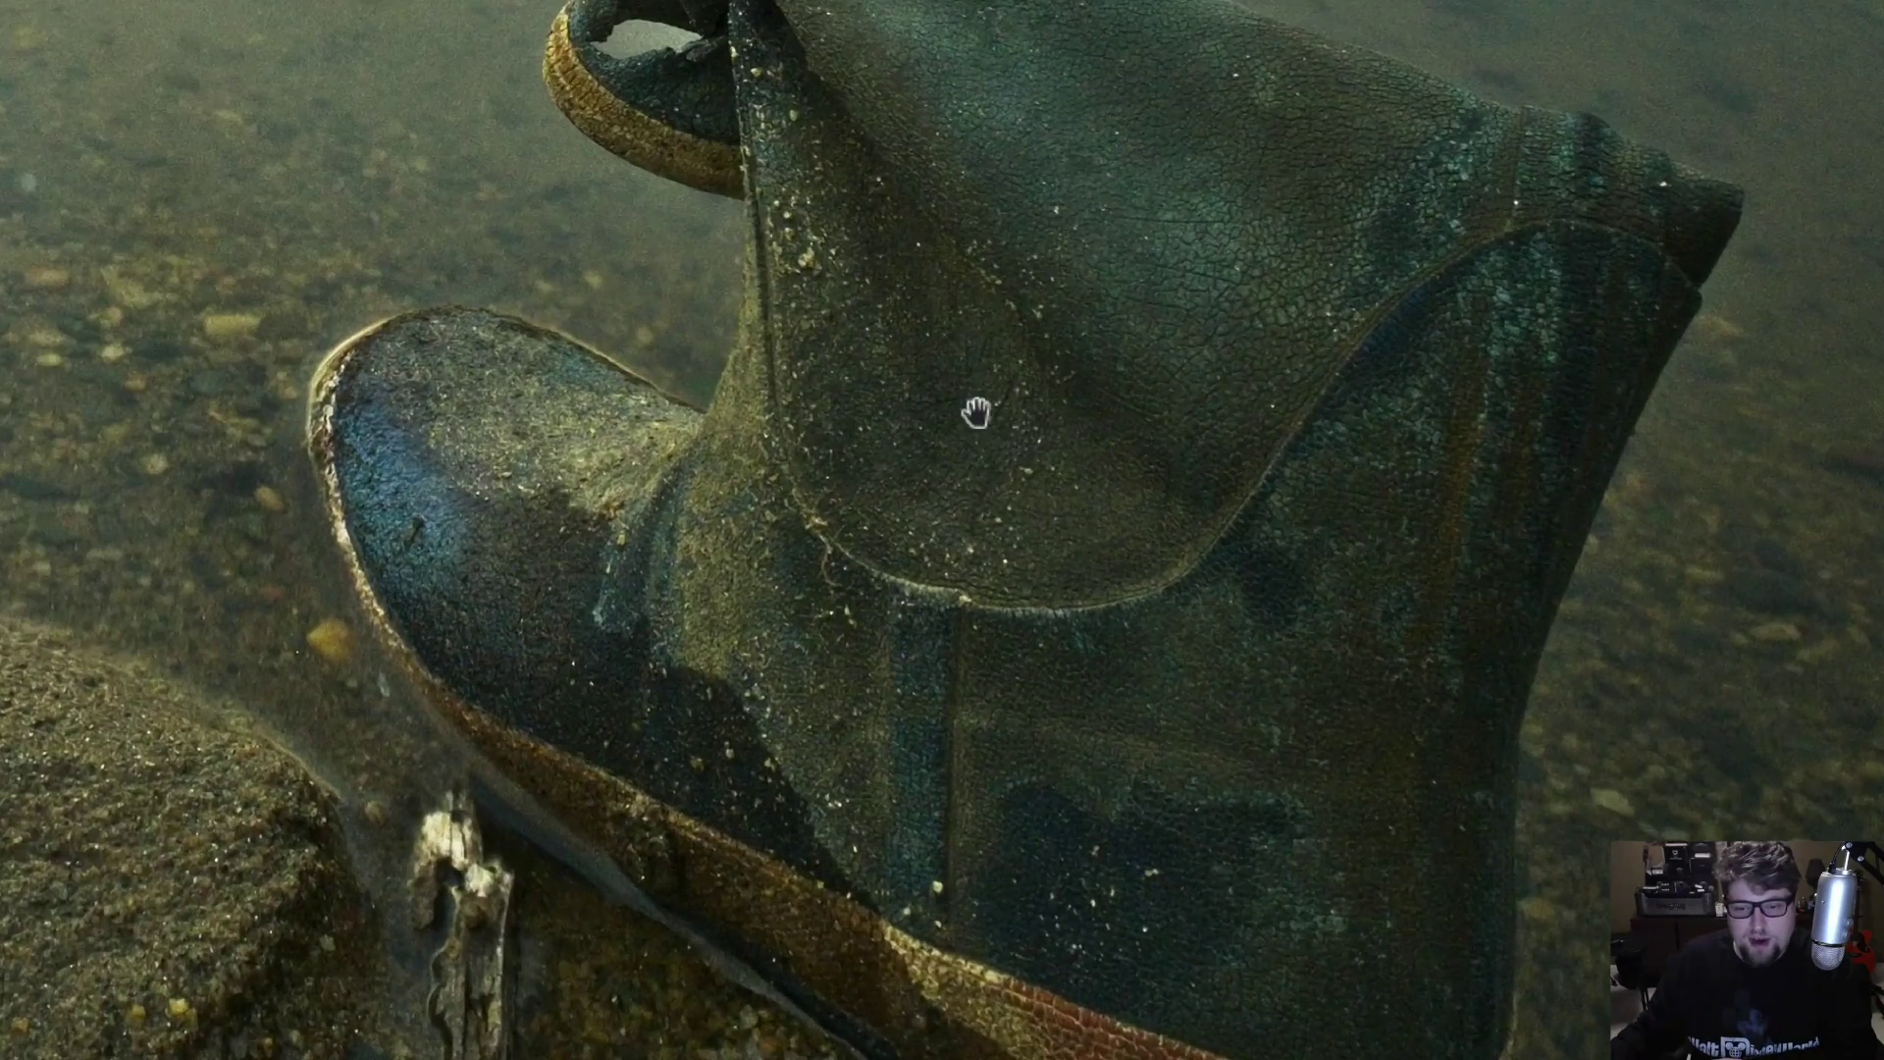
left_click_drag(977, 412, 1016, 468)
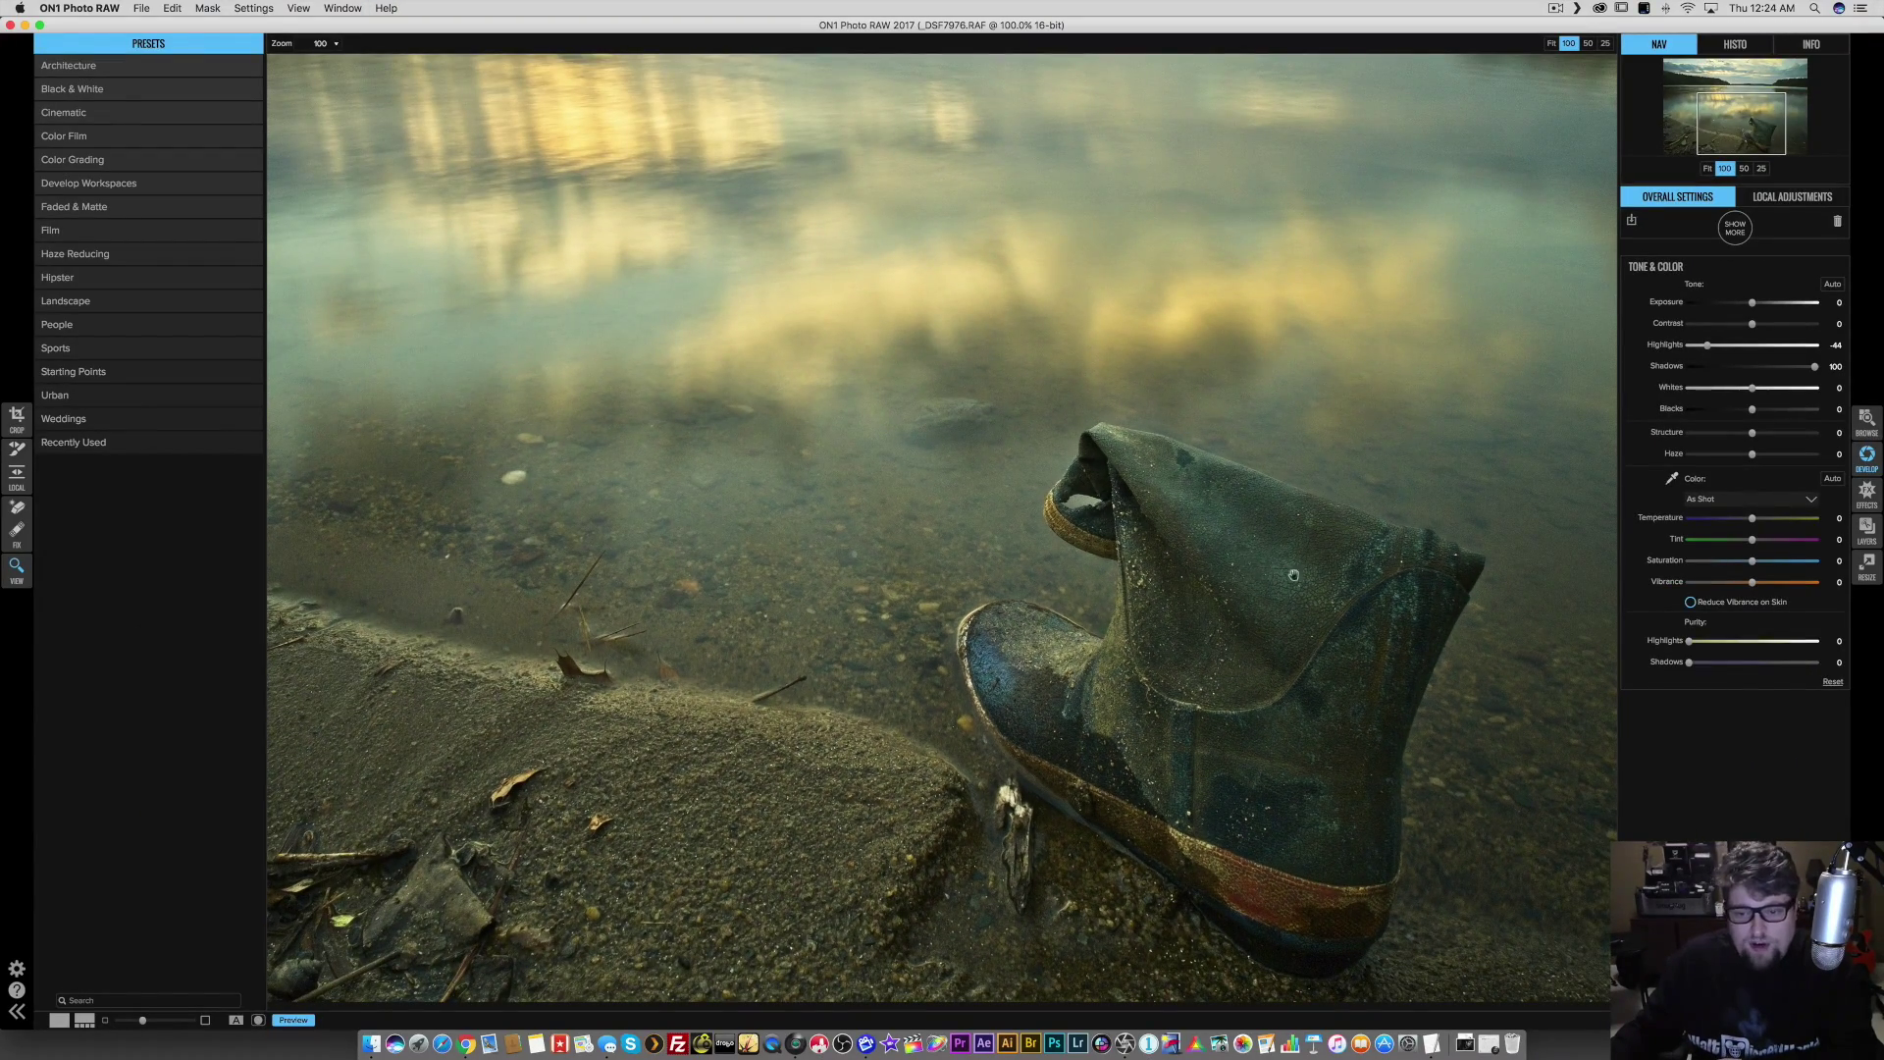
left_click_drag(1238, 643, 1243, 629)
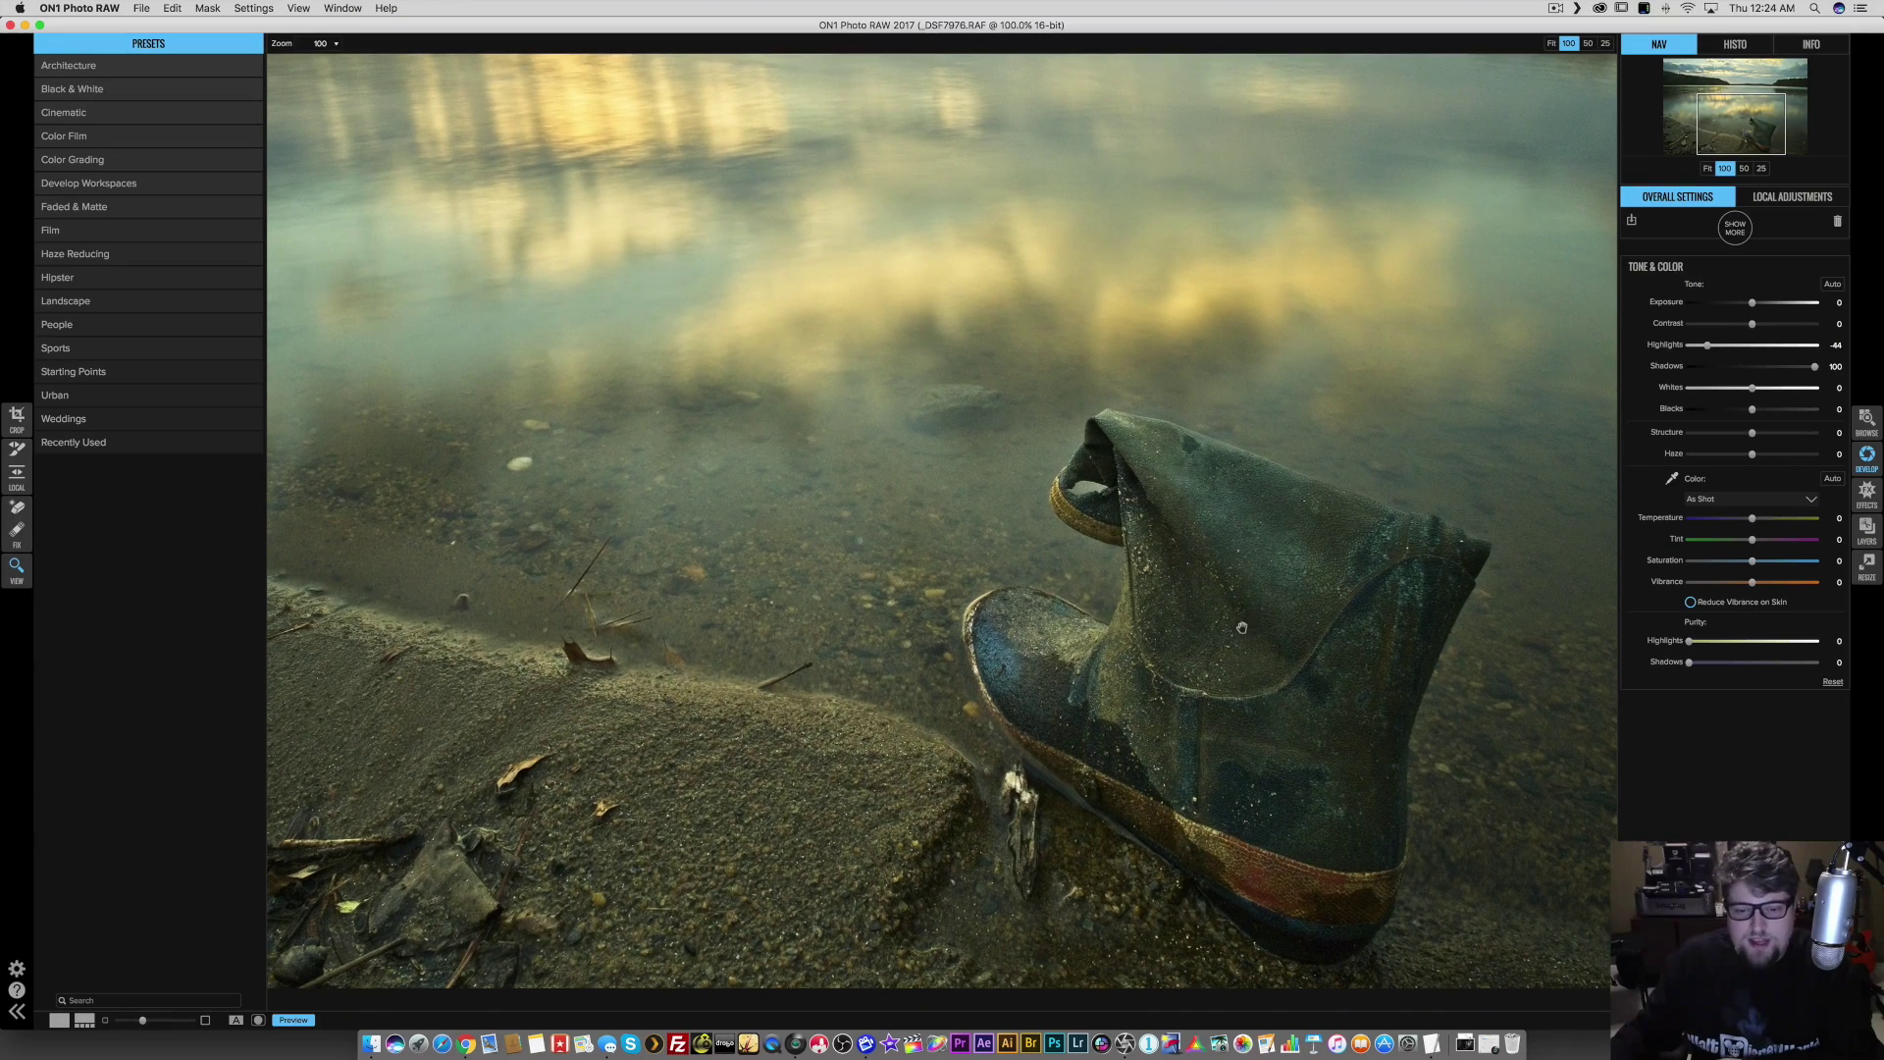
mouse_move(608, 770)
left_mouse_down()
mouse_move(1236, 663)
mouse_move(957, 655)
left_mouse_up()
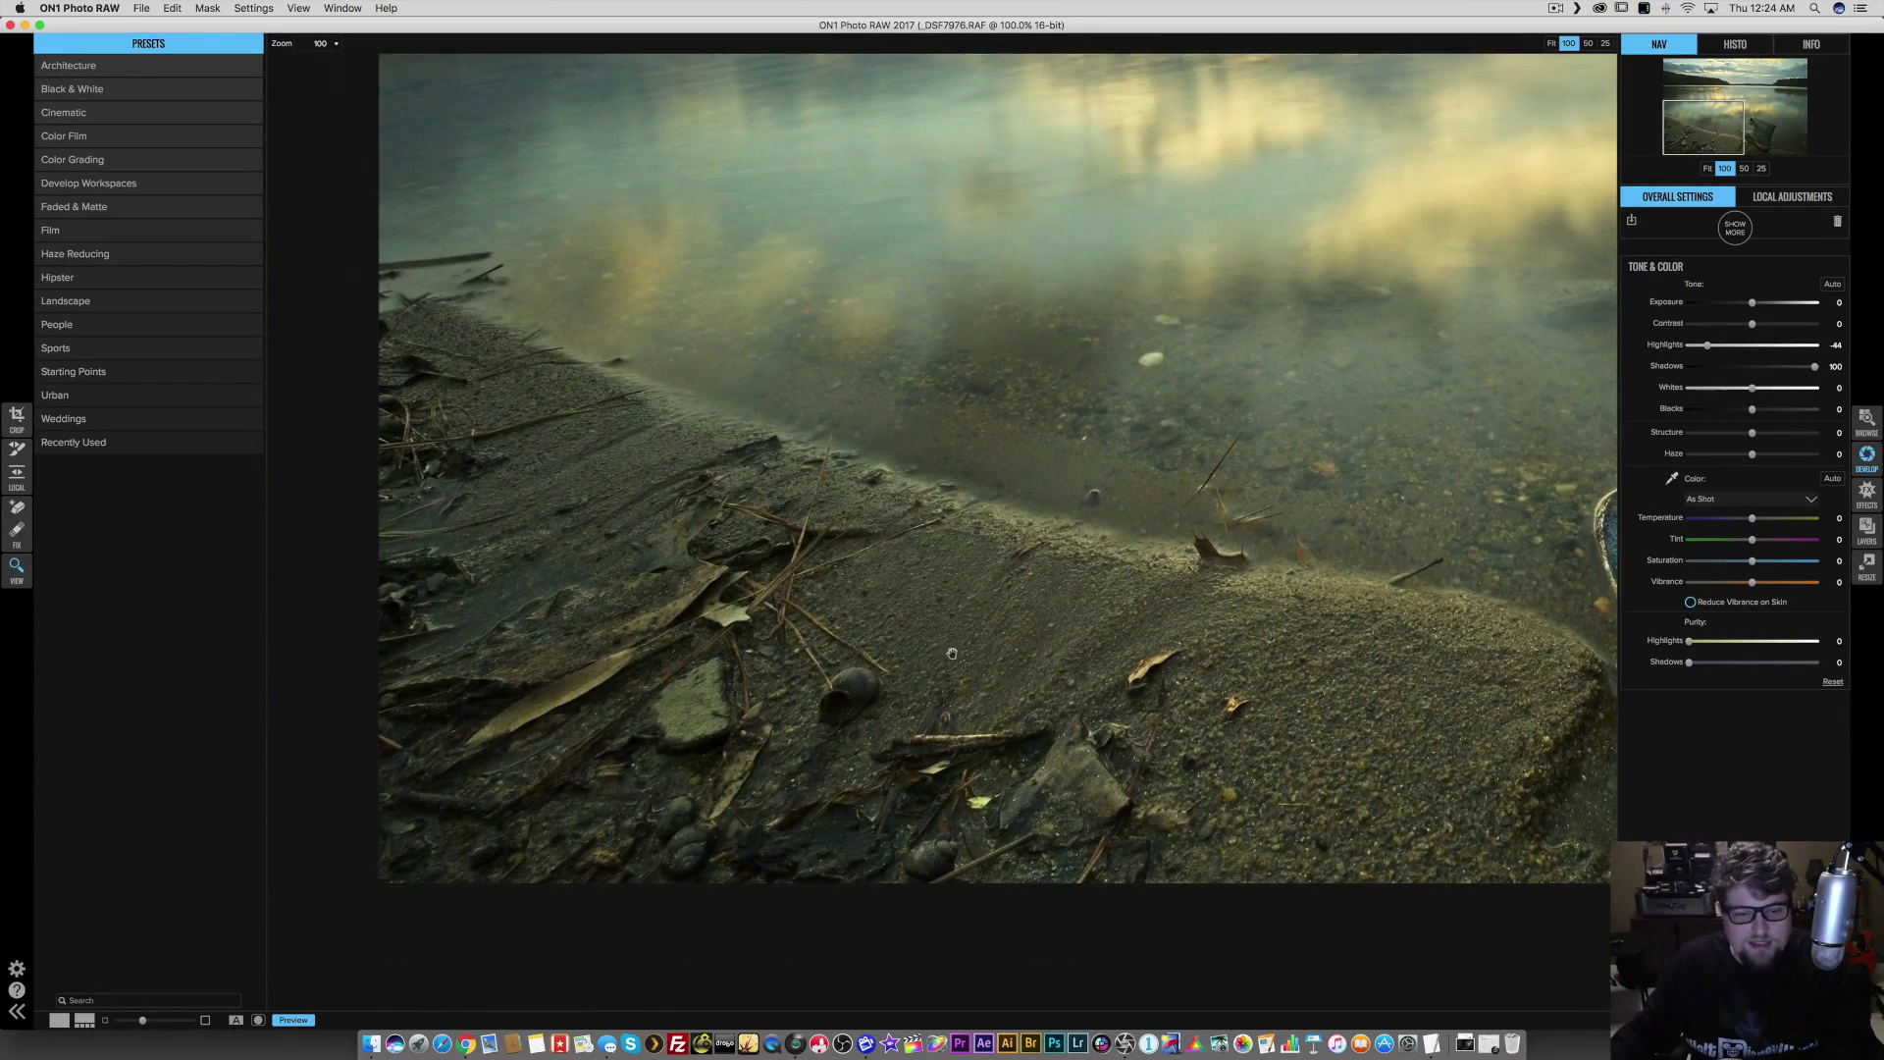
left_click_drag(1254, 702, 989, 664)
key("super+0")
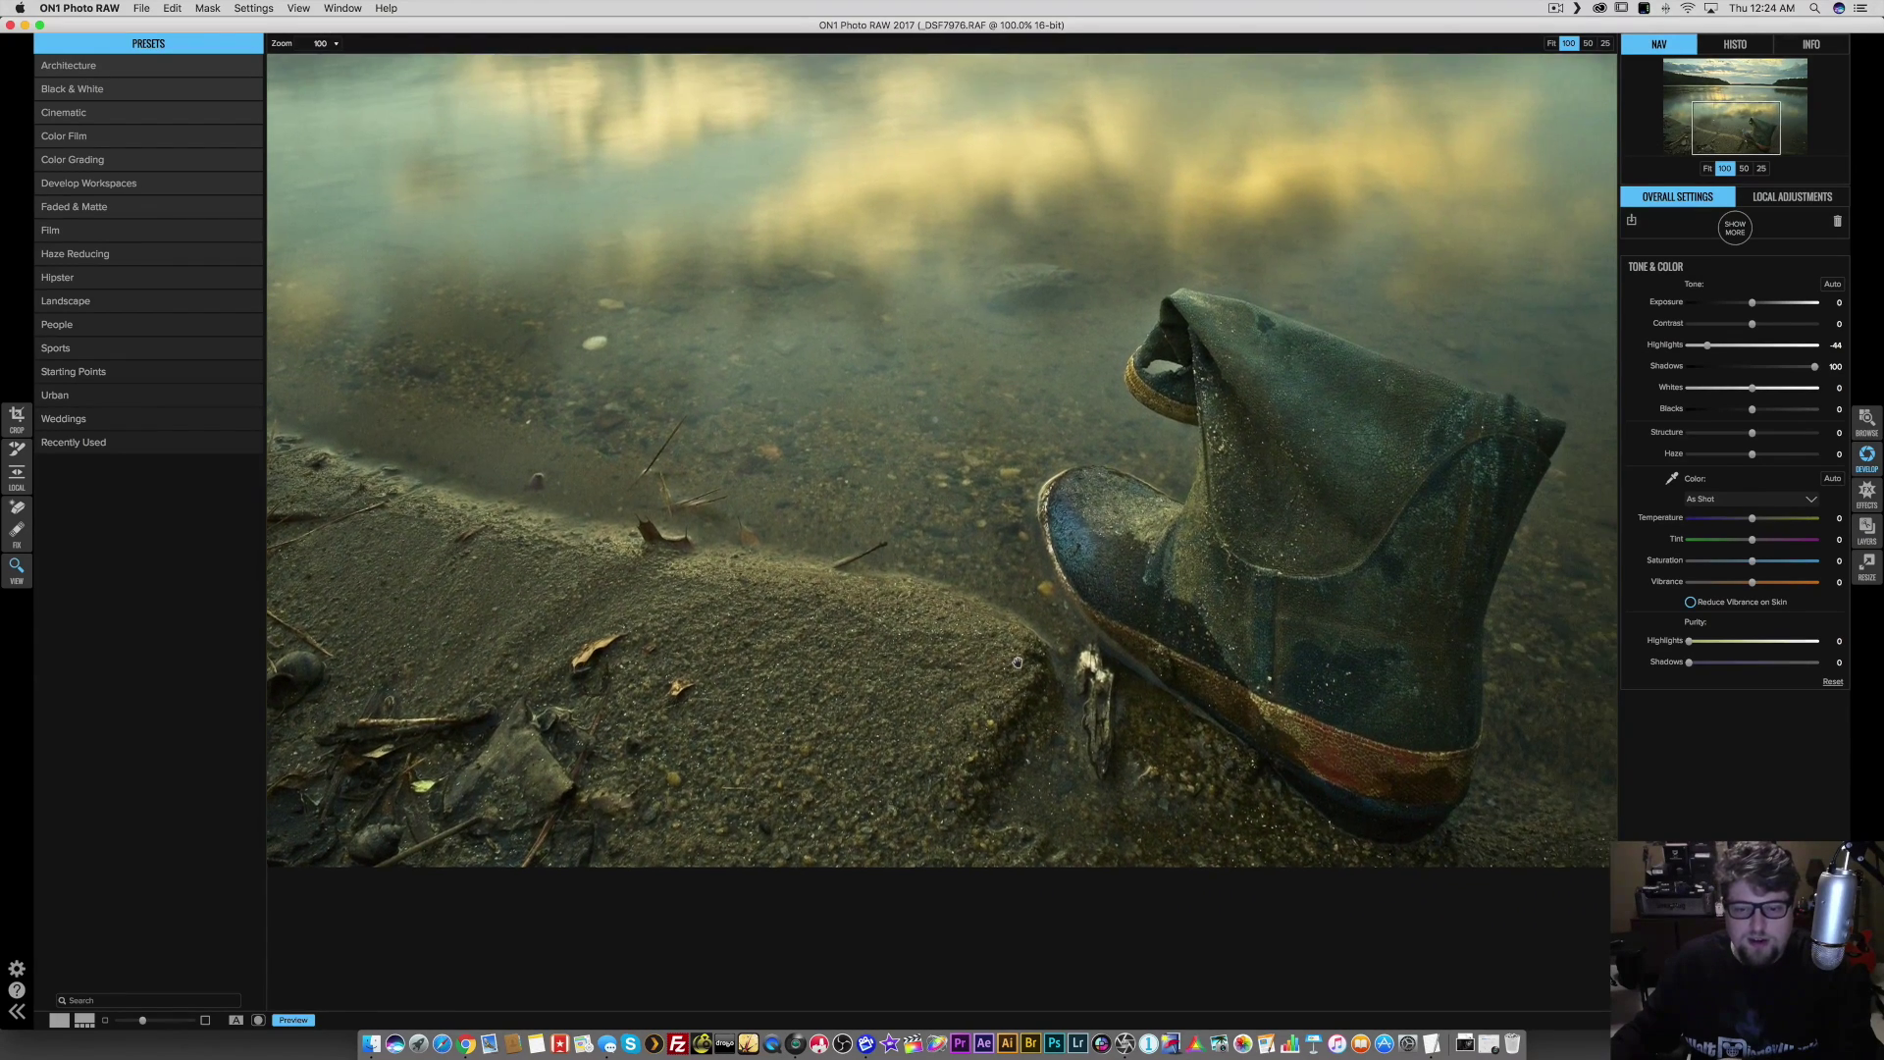
- Compare the boot's shadow detail at 100% zoom by resetting Shadows to 0 and raising it again to 100
double_click(1667, 366)
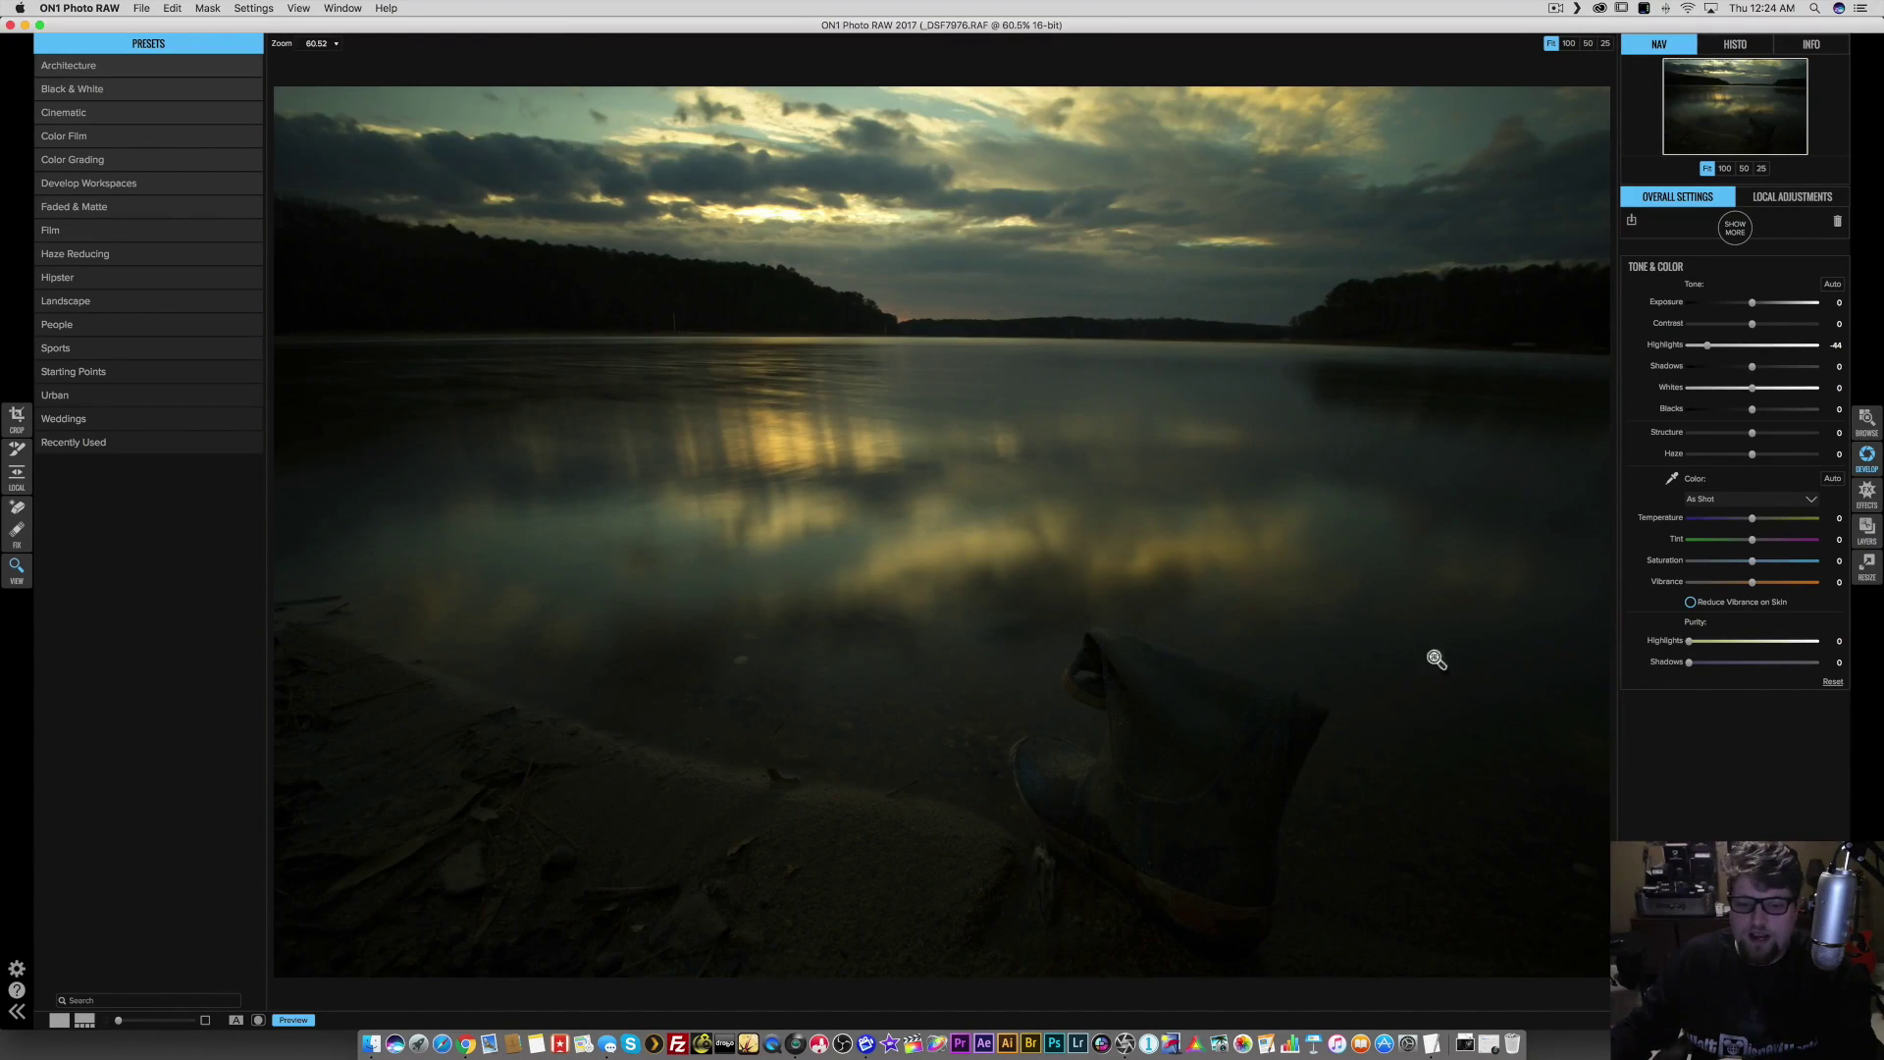
left_click(1195, 774)
left_click_drag(987, 599, 1022, 631)
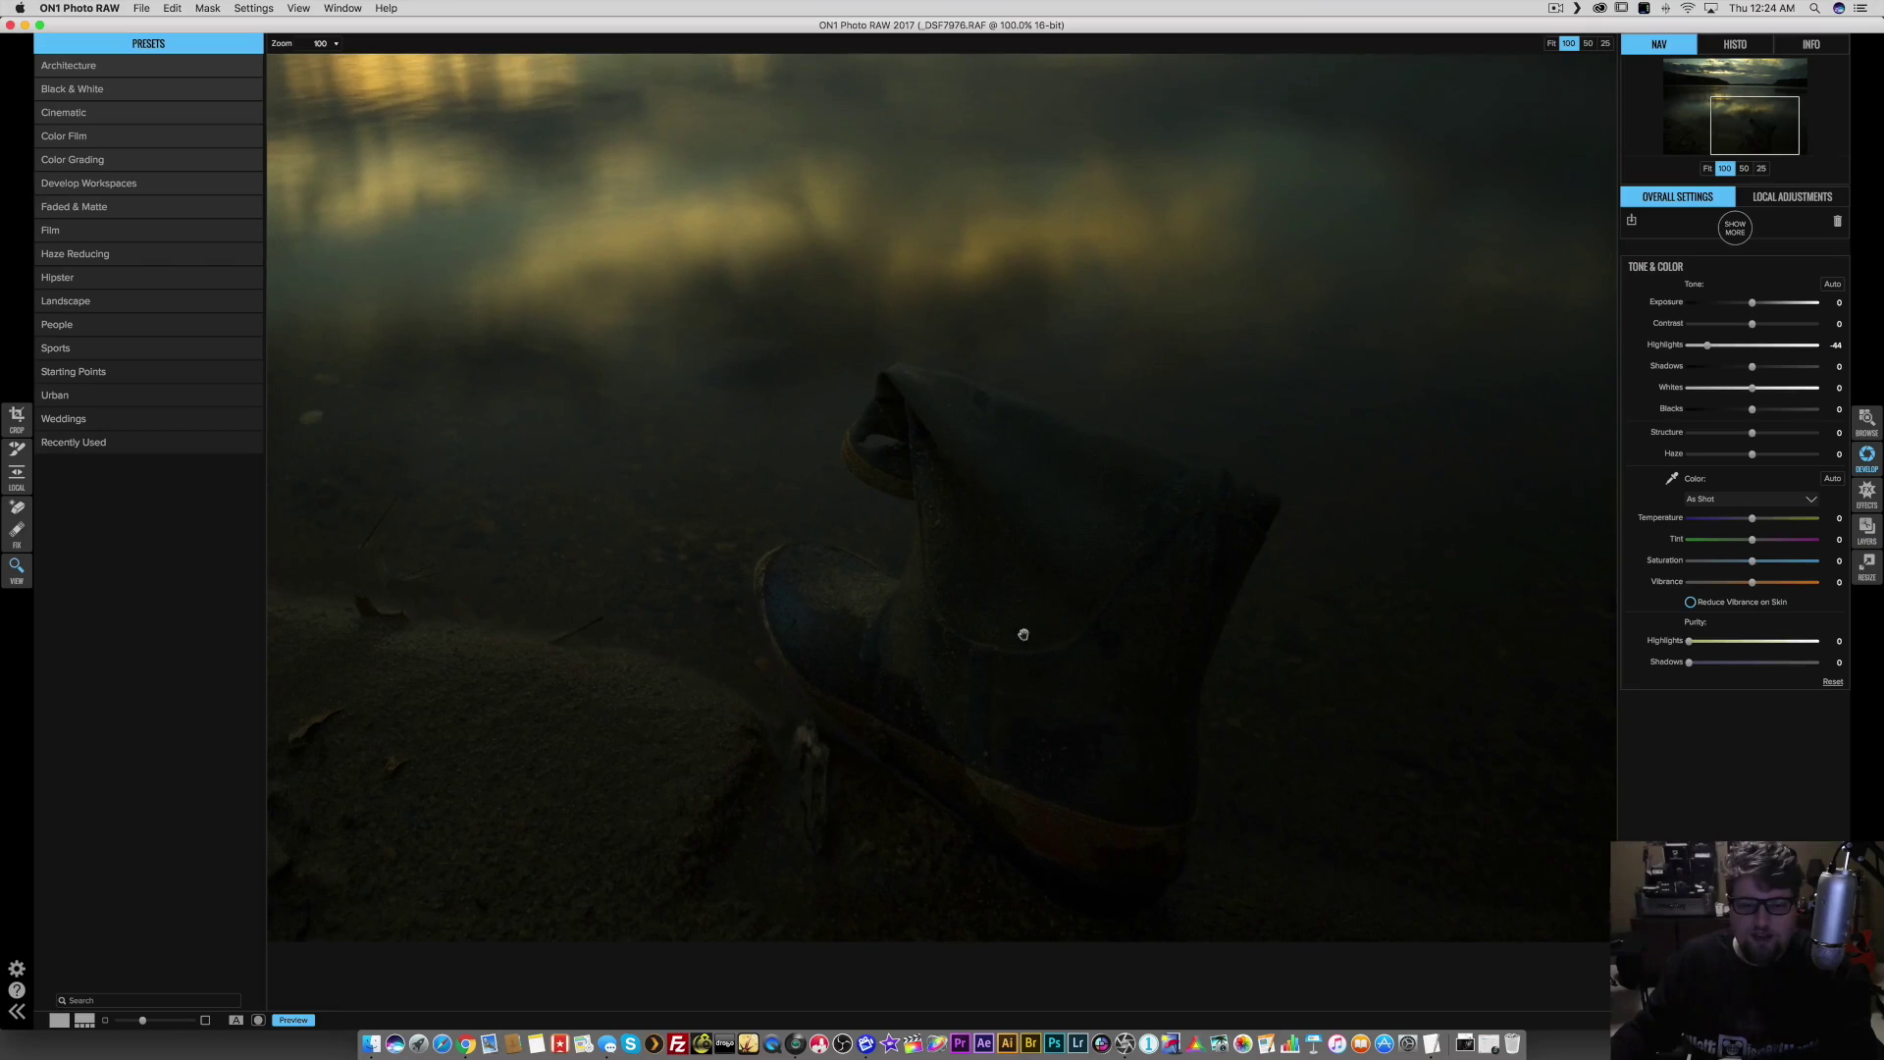
left_click_drag(1751, 366, 1827, 368)
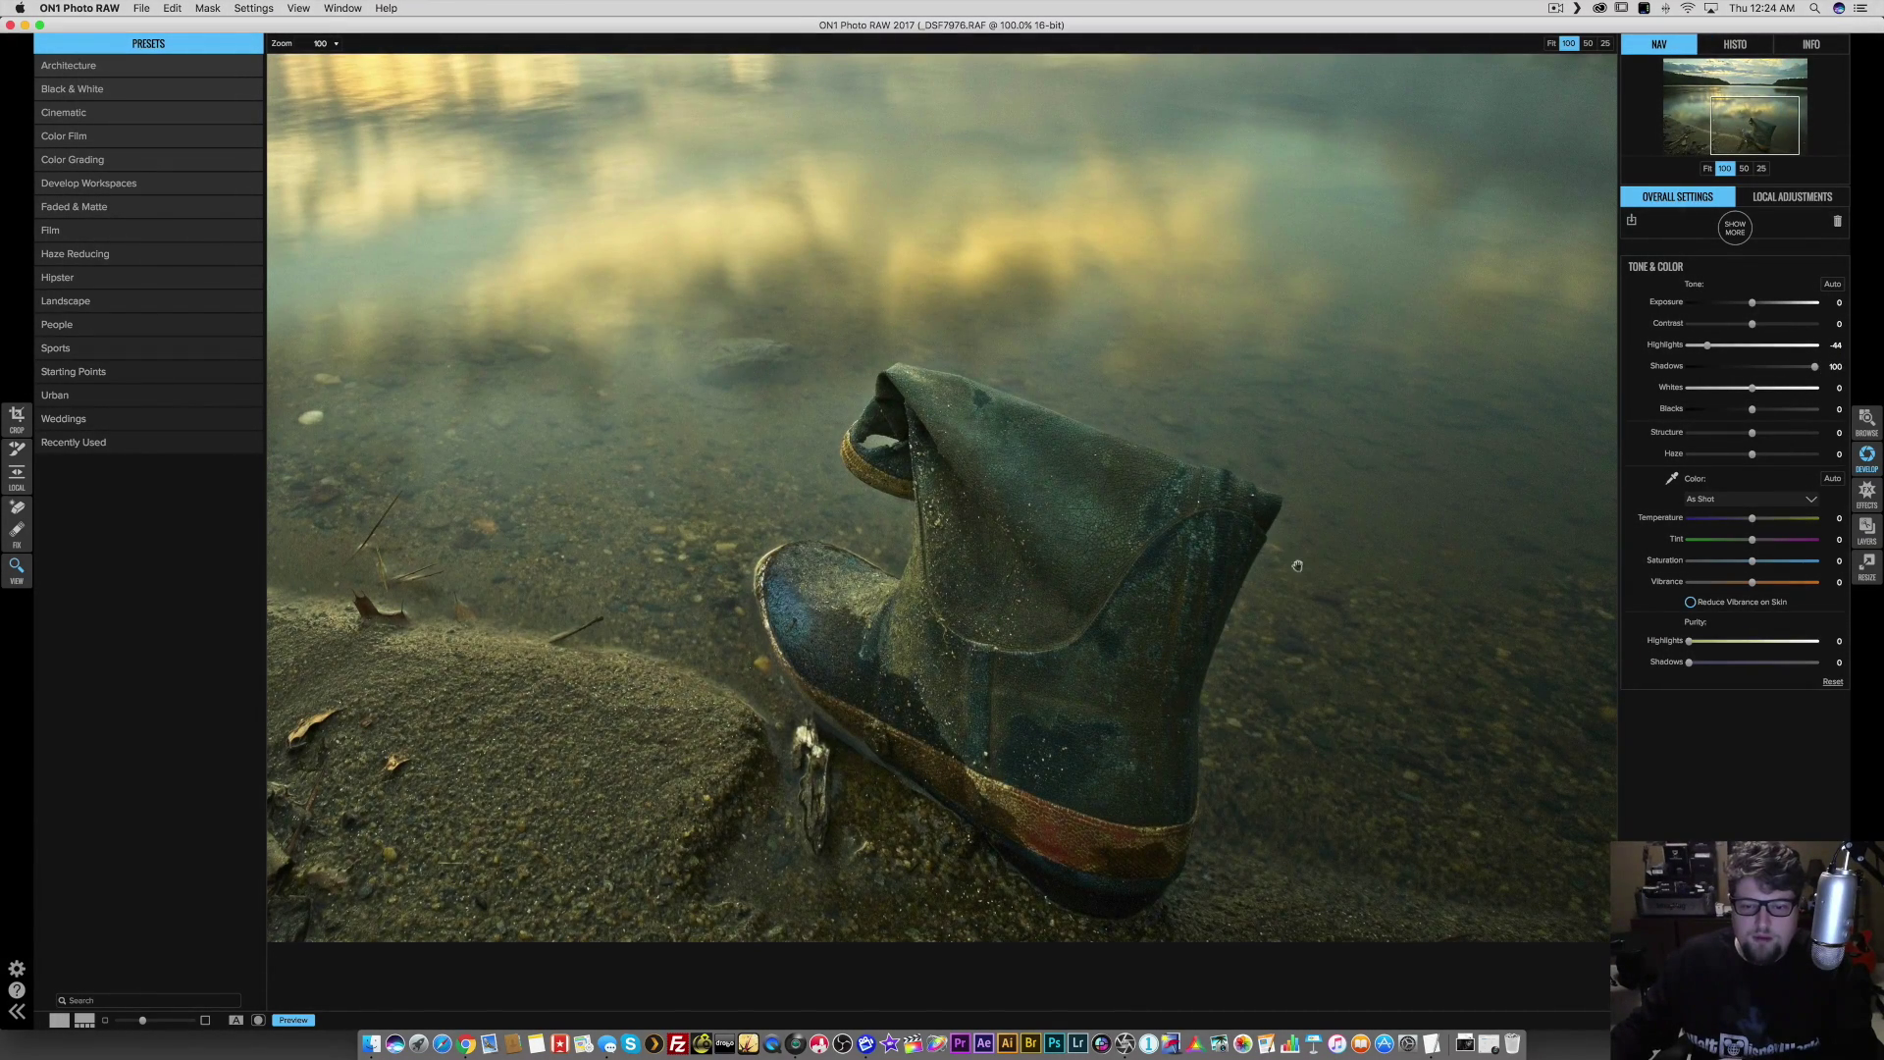
left_click_drag(1017, 606, 1101, 630)
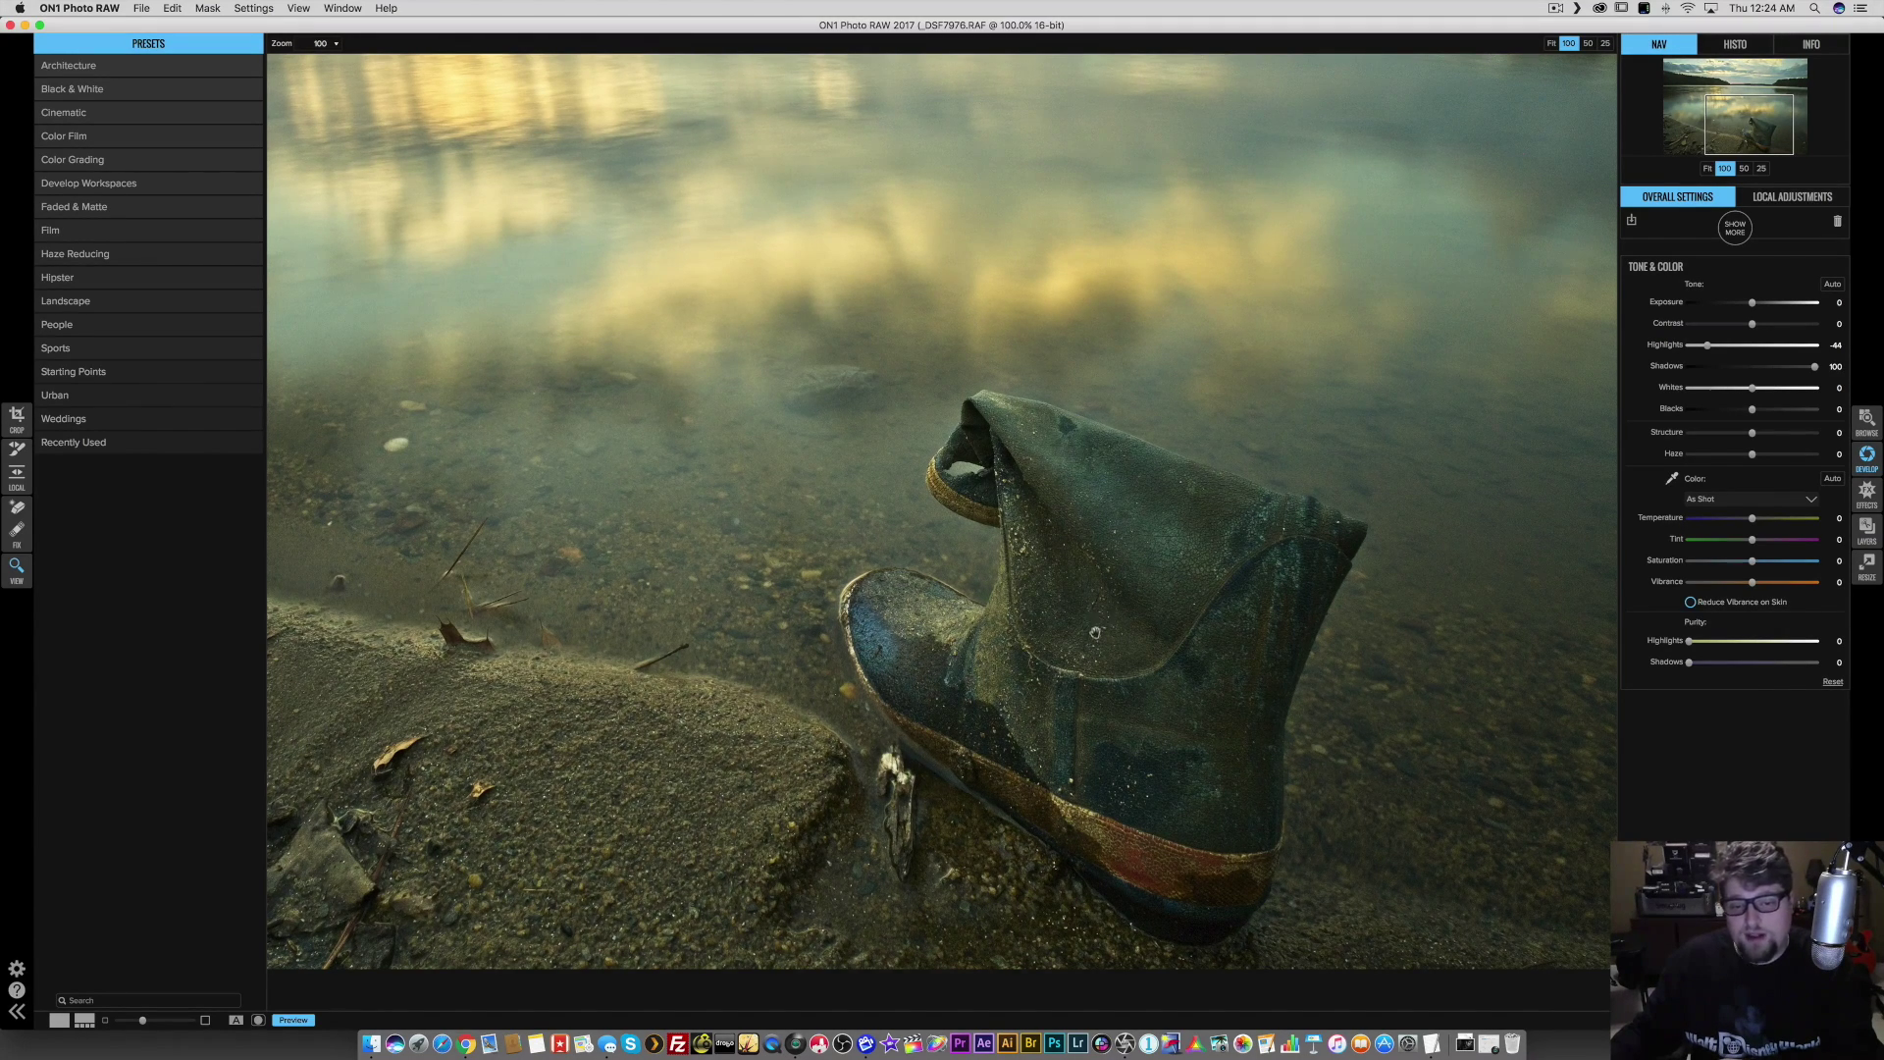
left_click_drag(1096, 631, 1109, 613)
left_click(1124, 616)
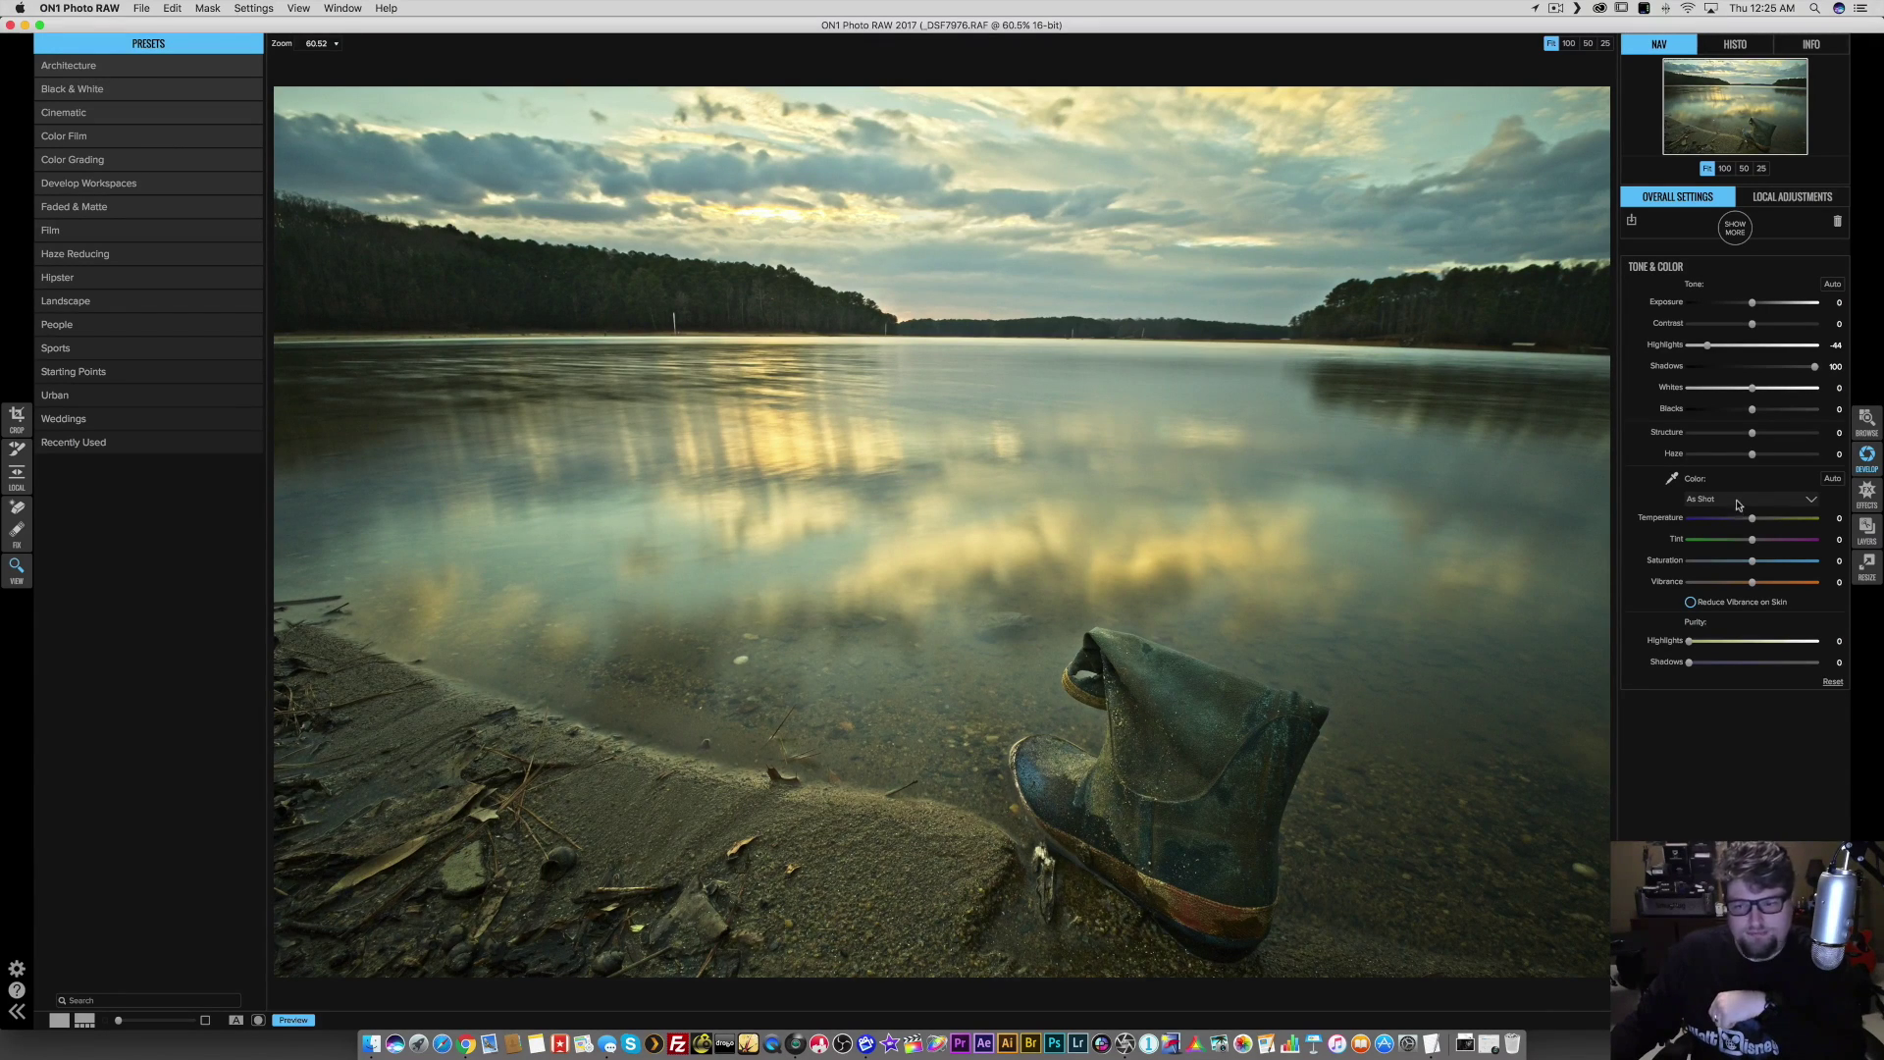
- Warm the photo's white balance by setting Temperature to 55
mouse_move(1751, 521)
left_mouse_down()
mouse_move(1770, 523)
mouse_move(1762, 544)
mouse_move(1784, 523)
left_mouse_up()
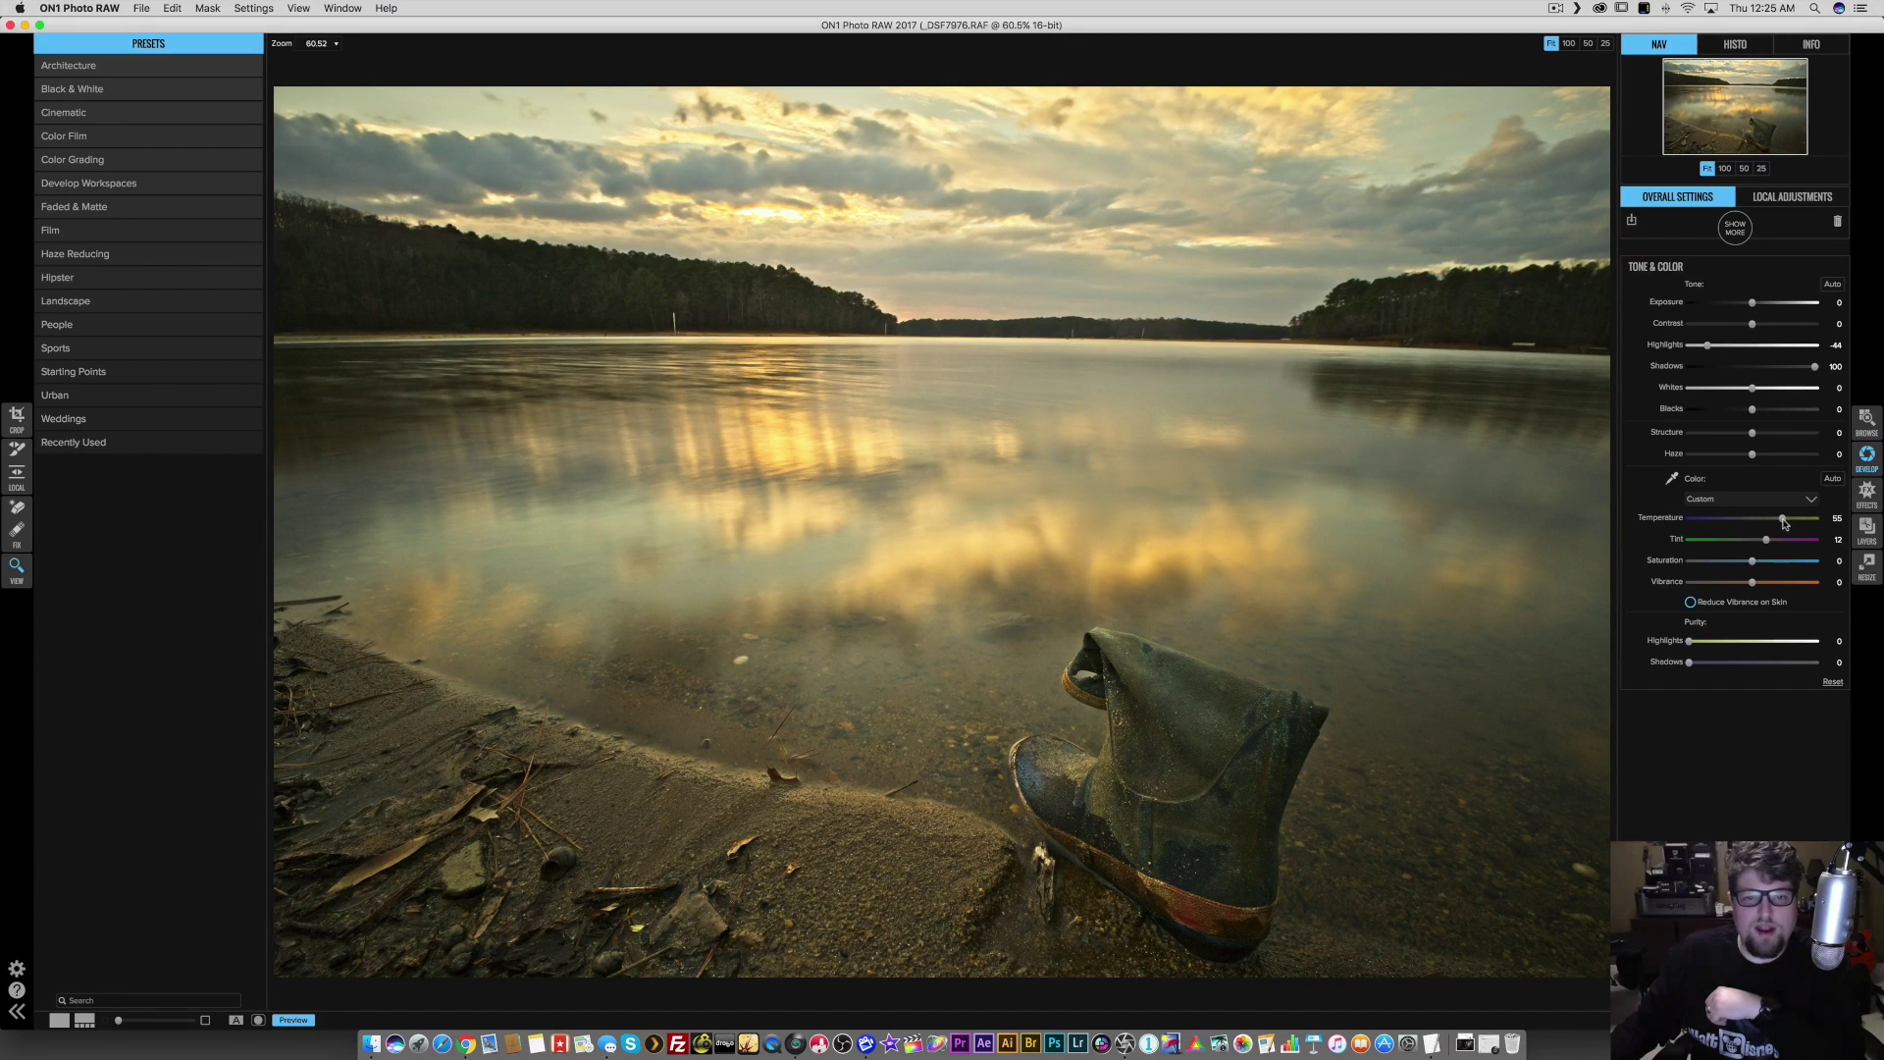
- Set the photo's Tint to 16 and Vibrance to 13, and raise Saturation to 8
left_click_drag(1766, 542, 1770, 544)
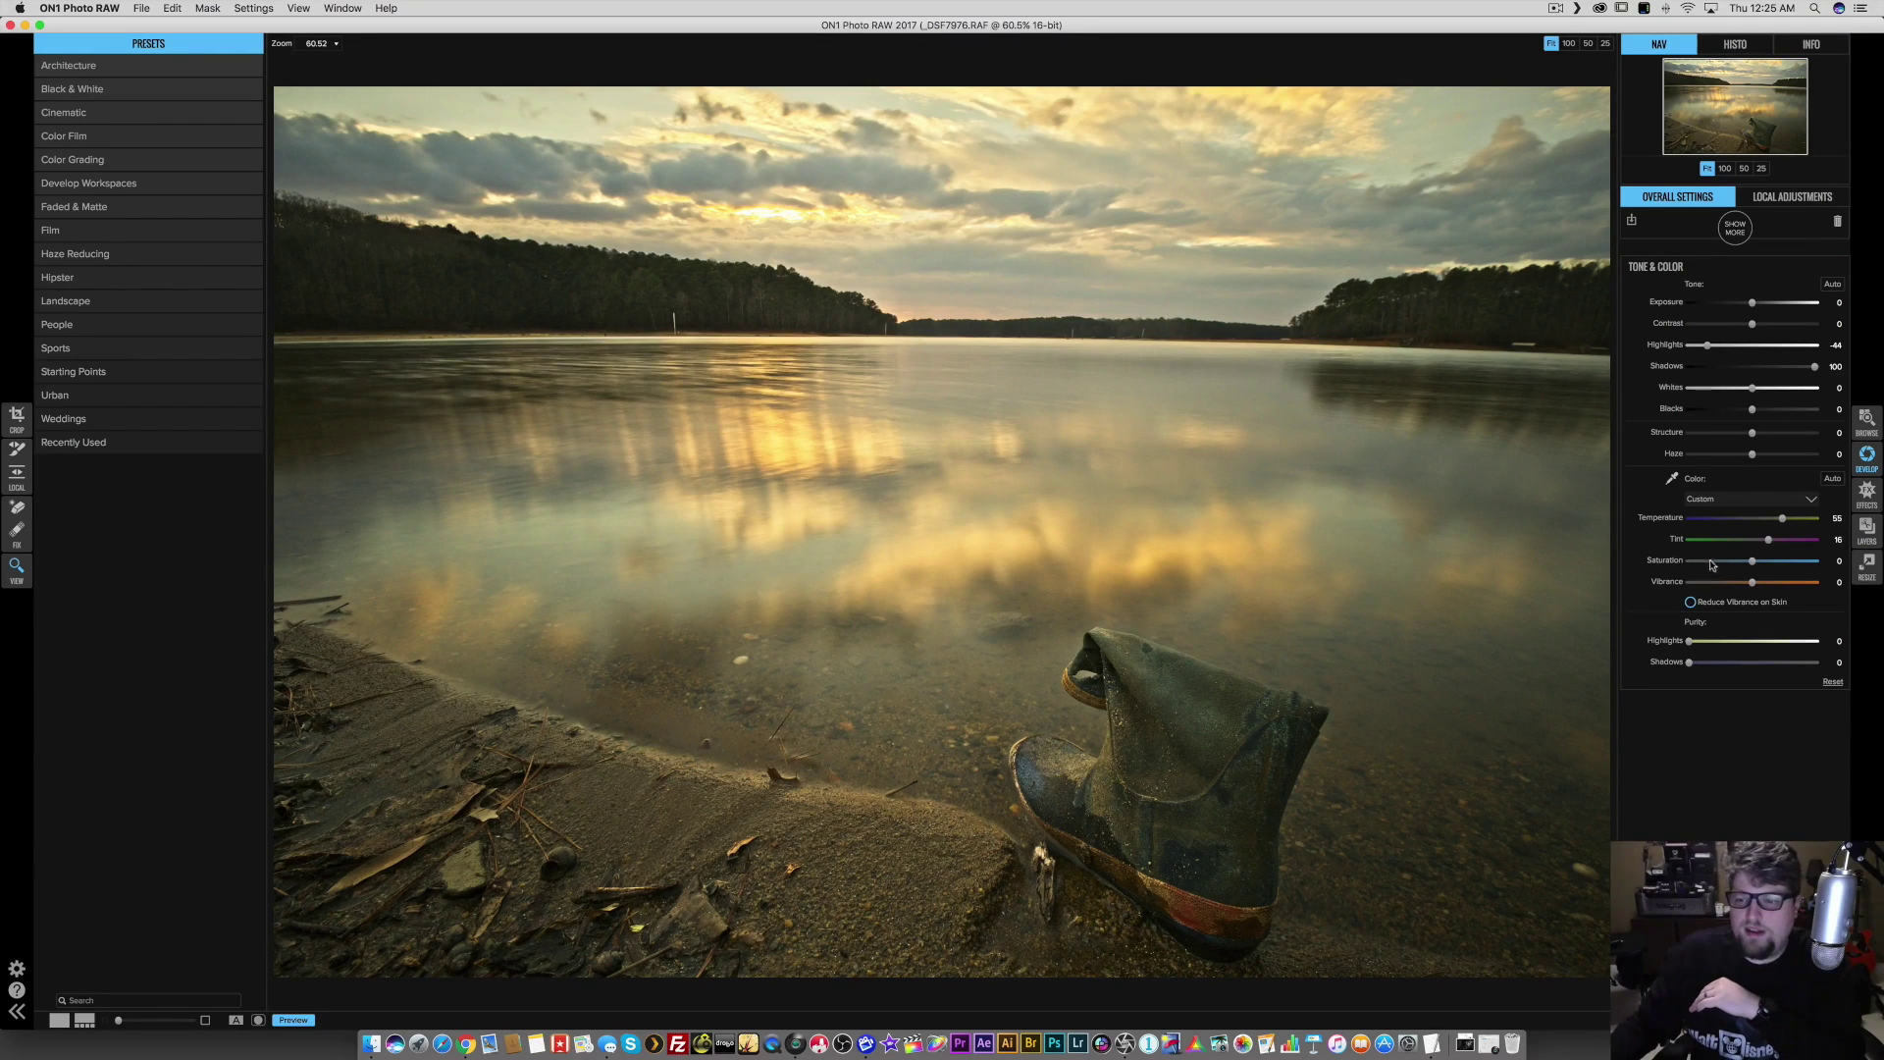
mouse_move(1752, 582)
left_mouse_down()
mouse_move(1771, 586)
mouse_move(1759, 567)
left_mouse_up()
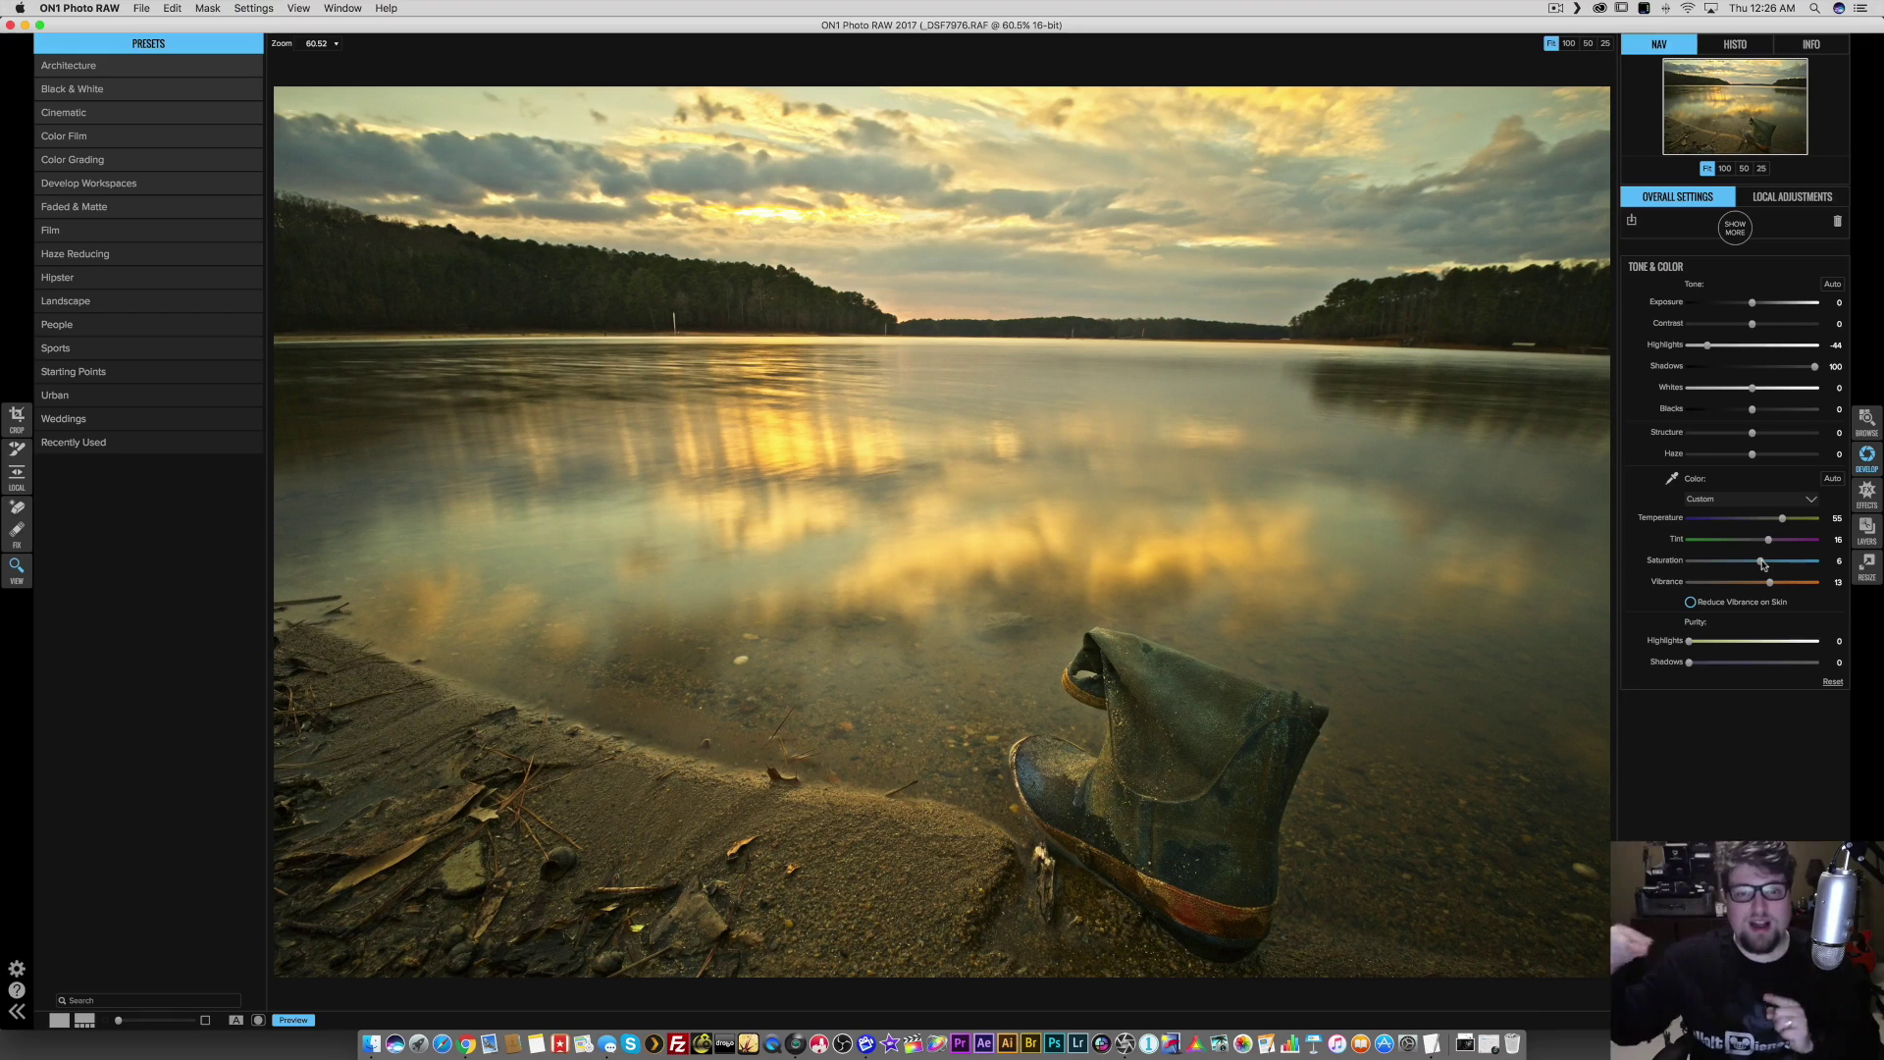
left_click_drag(1762, 563, 1764, 564)
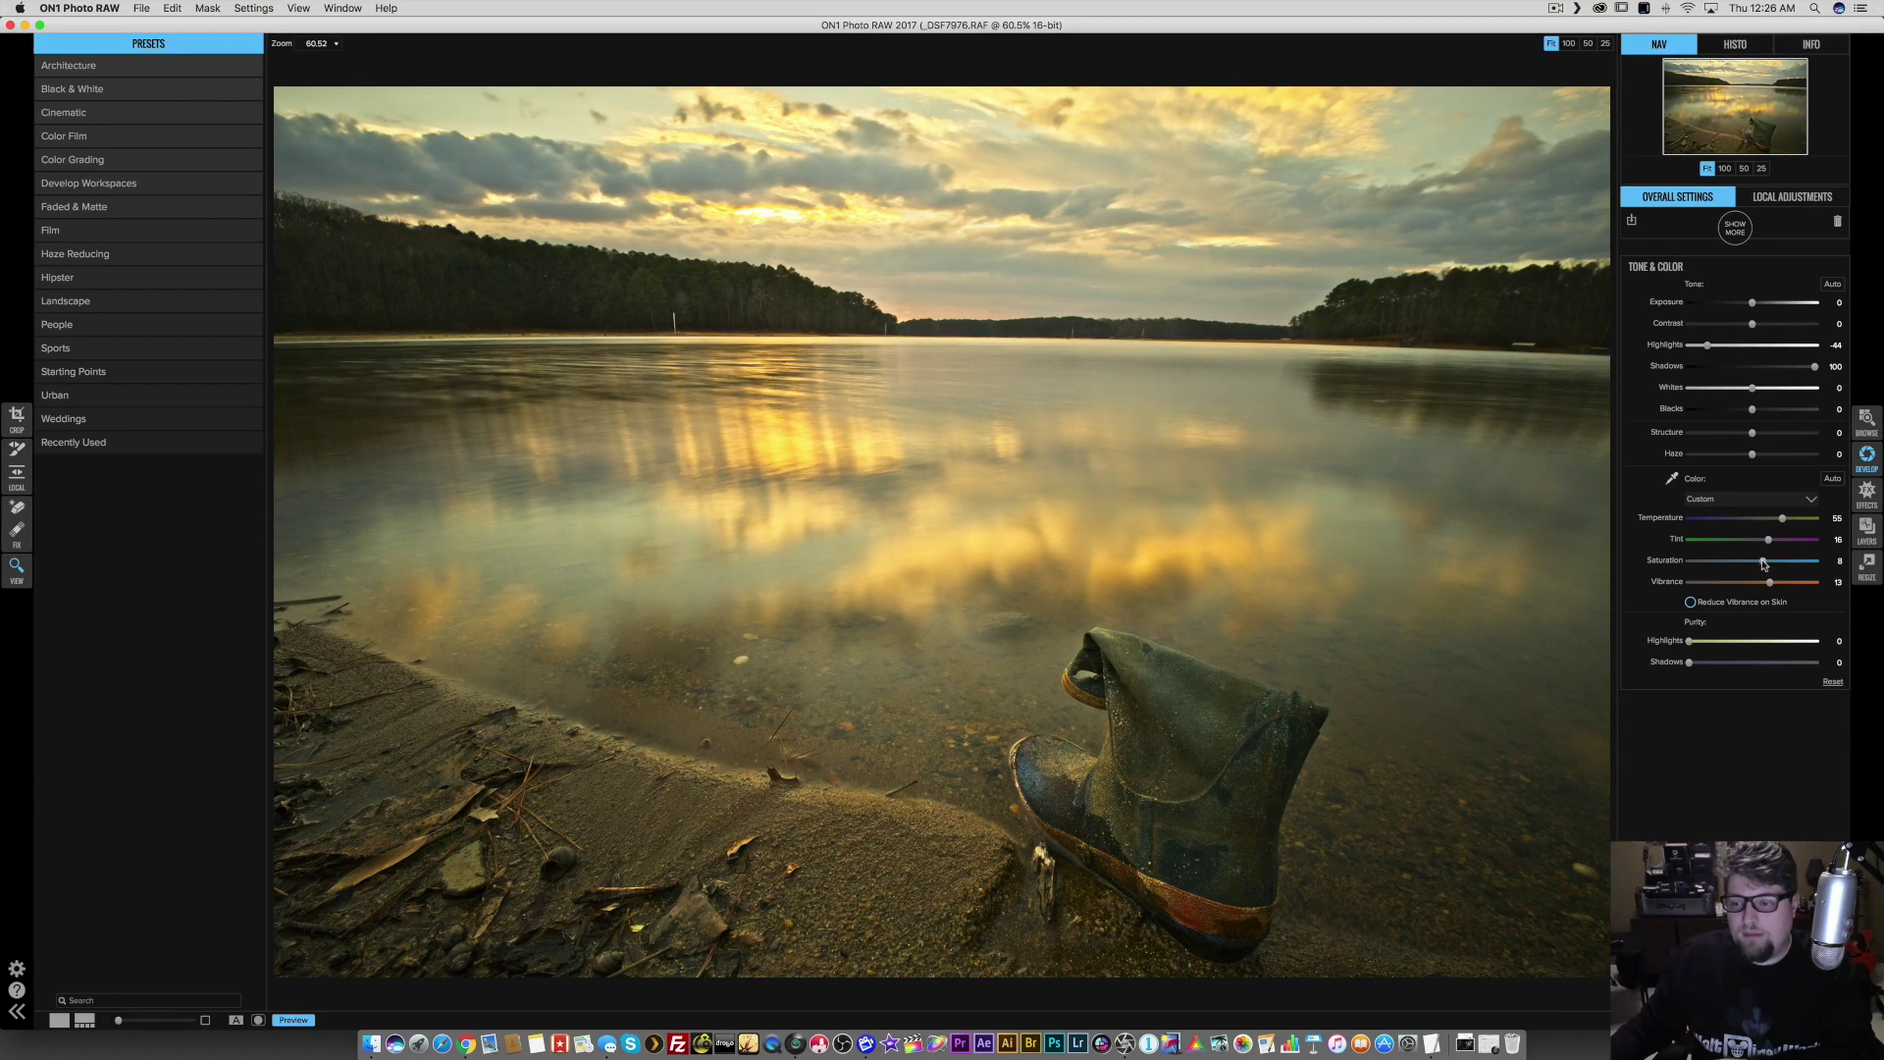
- Test a stronger Saturation of 22 on the sky and water at 100% zoom, settling on Saturation 10
left_click(888, 279)
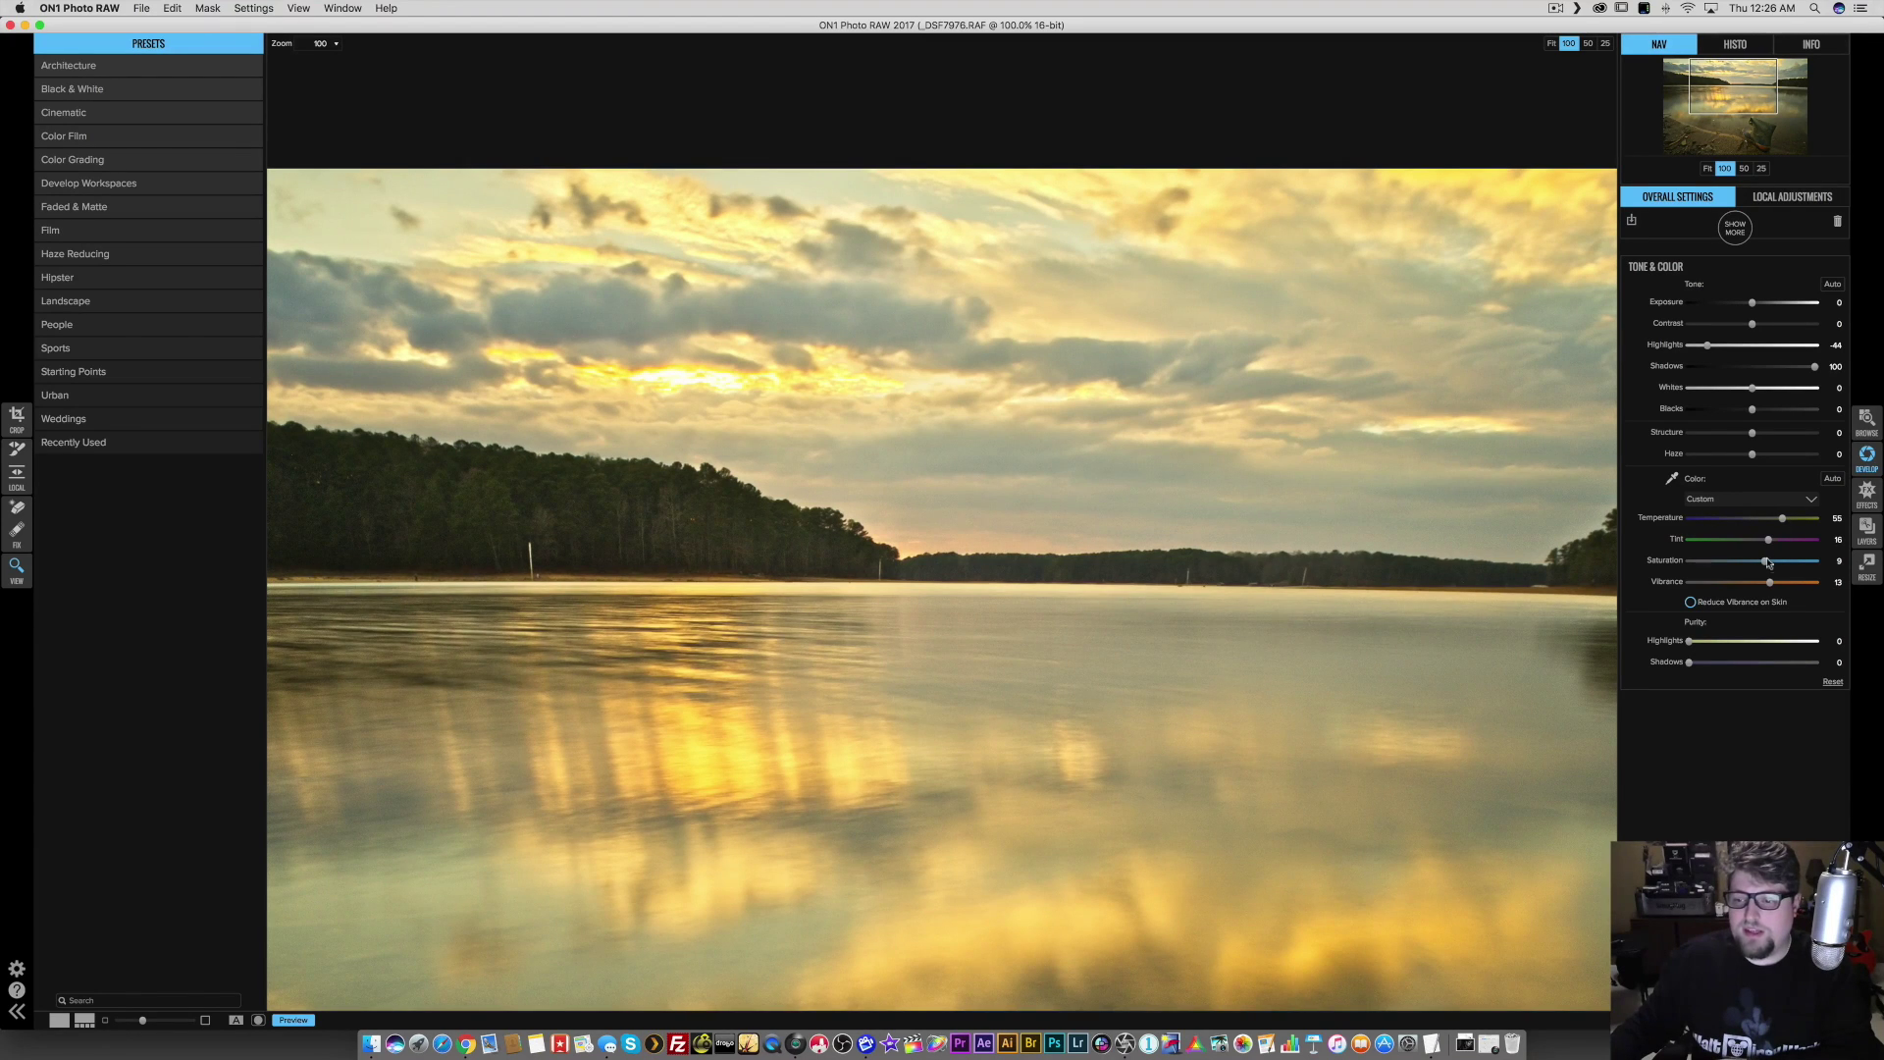
left_click_drag(1765, 564, 1783, 566)
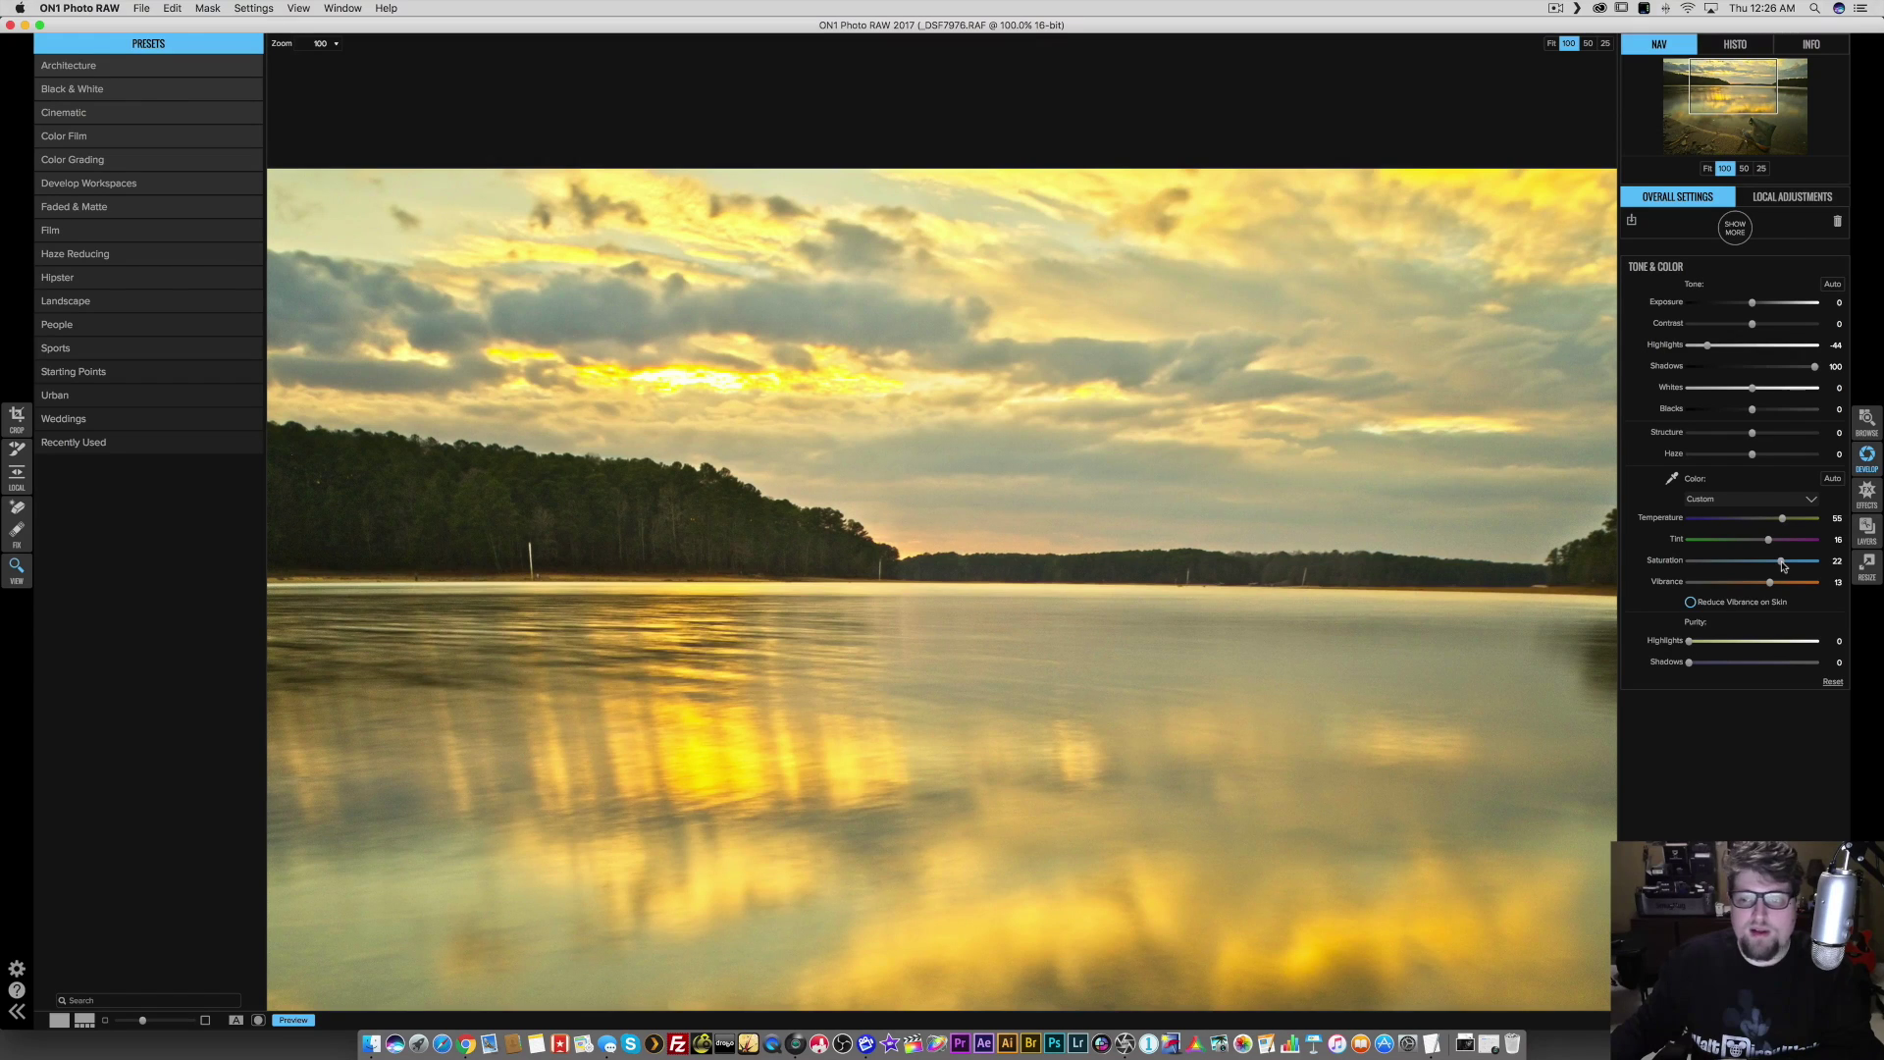
left_click_drag(1766, 564, 1765, 563)
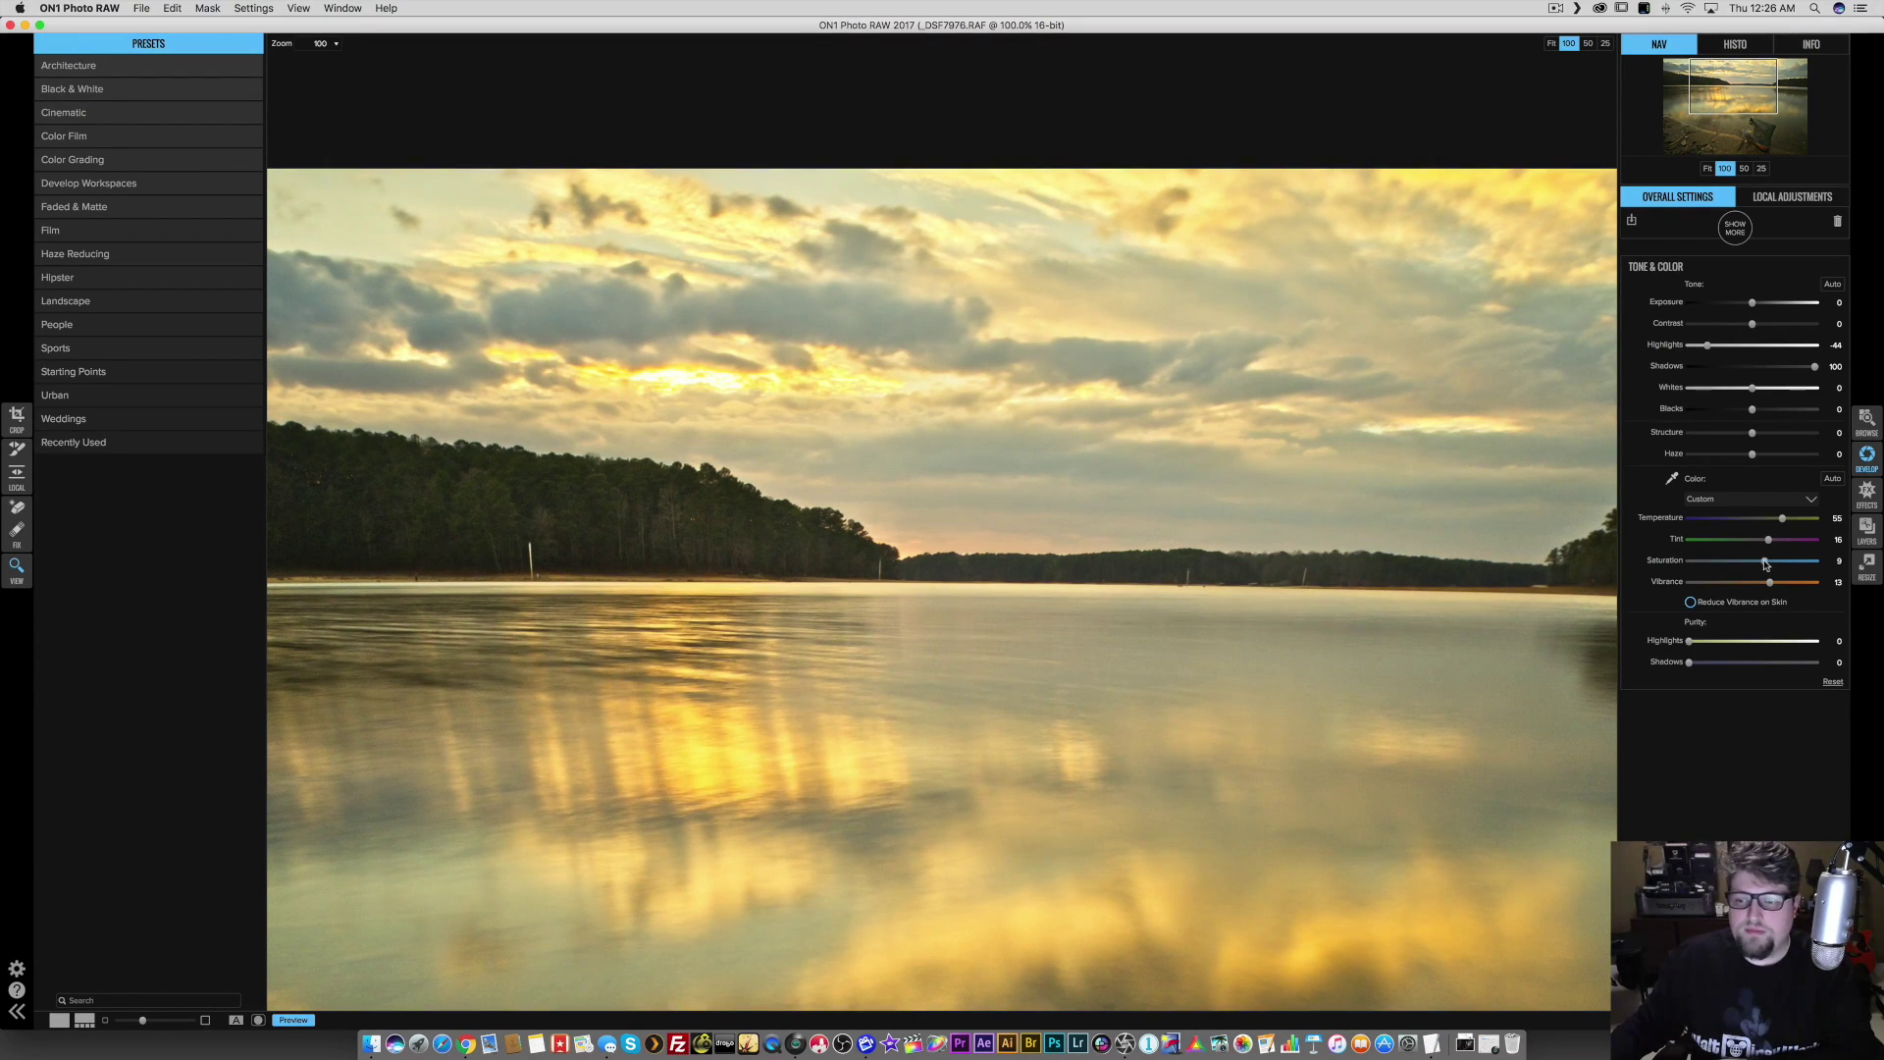
left_click(1446, 539)
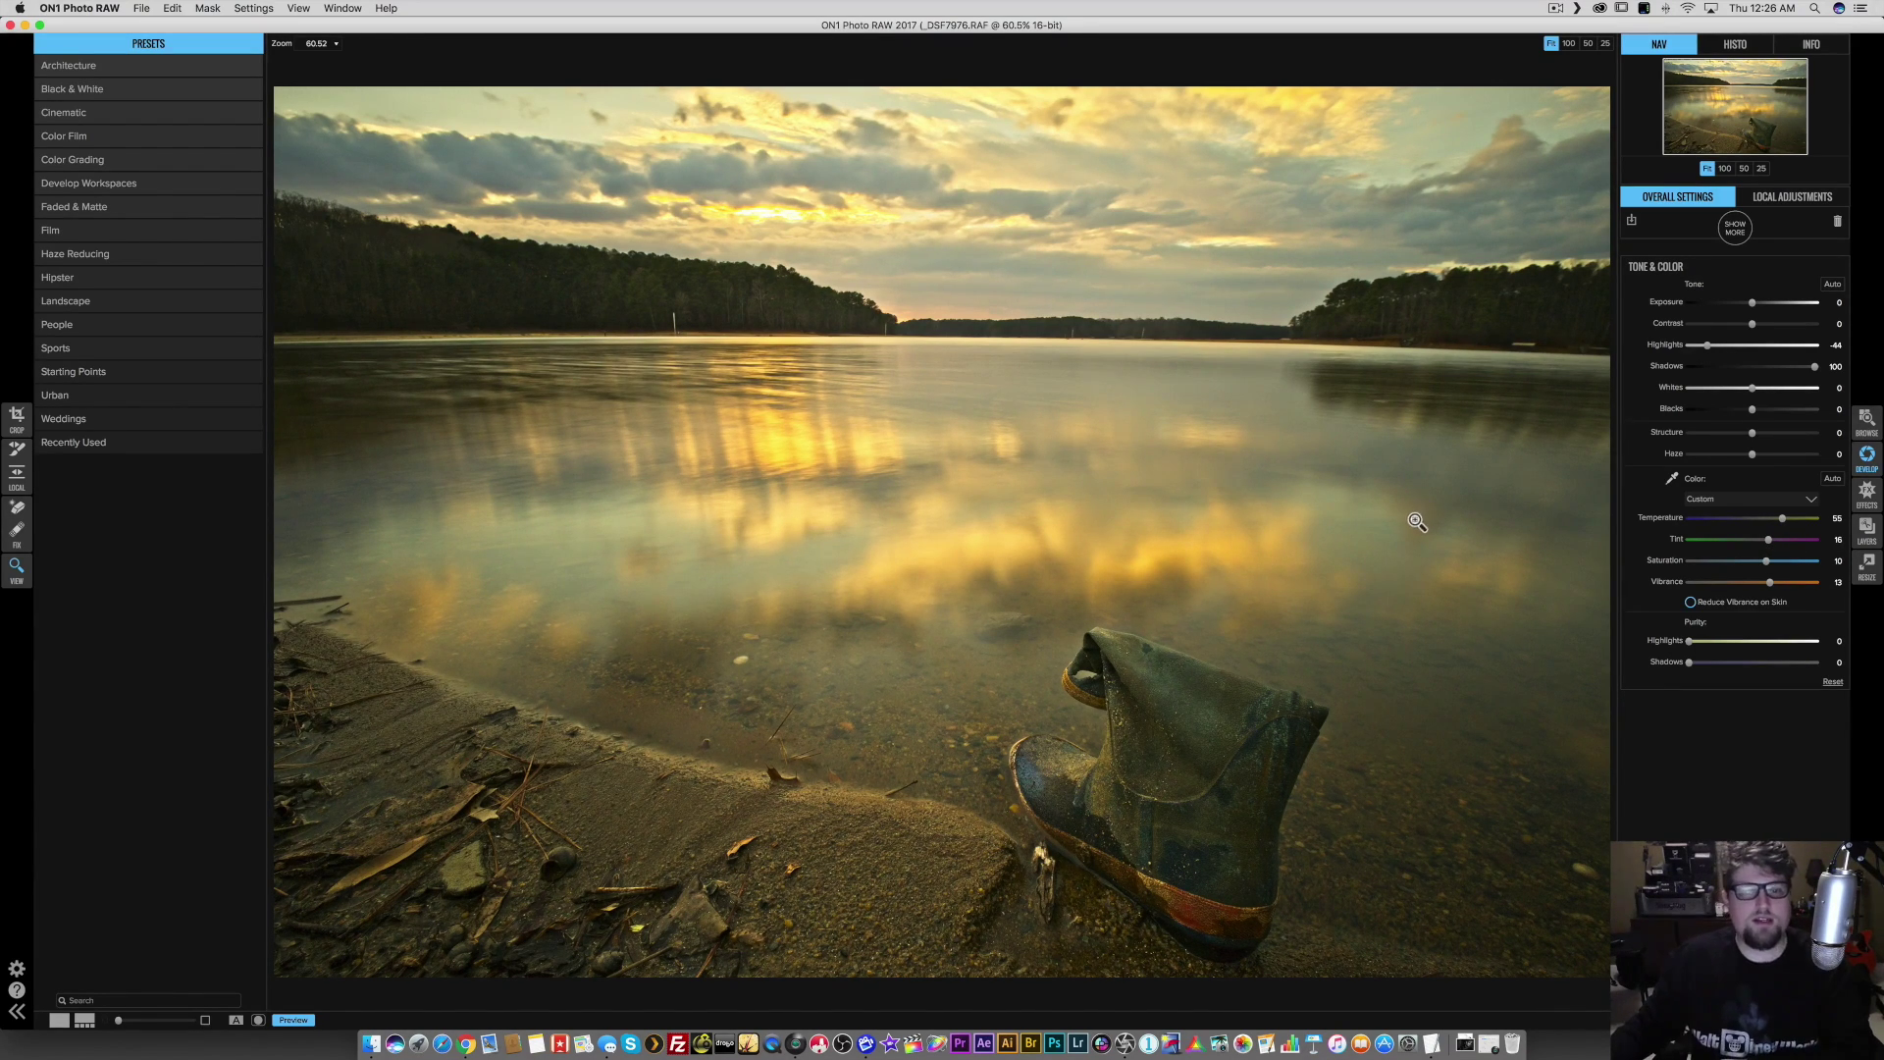
- Ease Highlights to -34 and set Contrast to 12 in the overall tone settings
left_click_drag(1708, 345, 1718, 348)
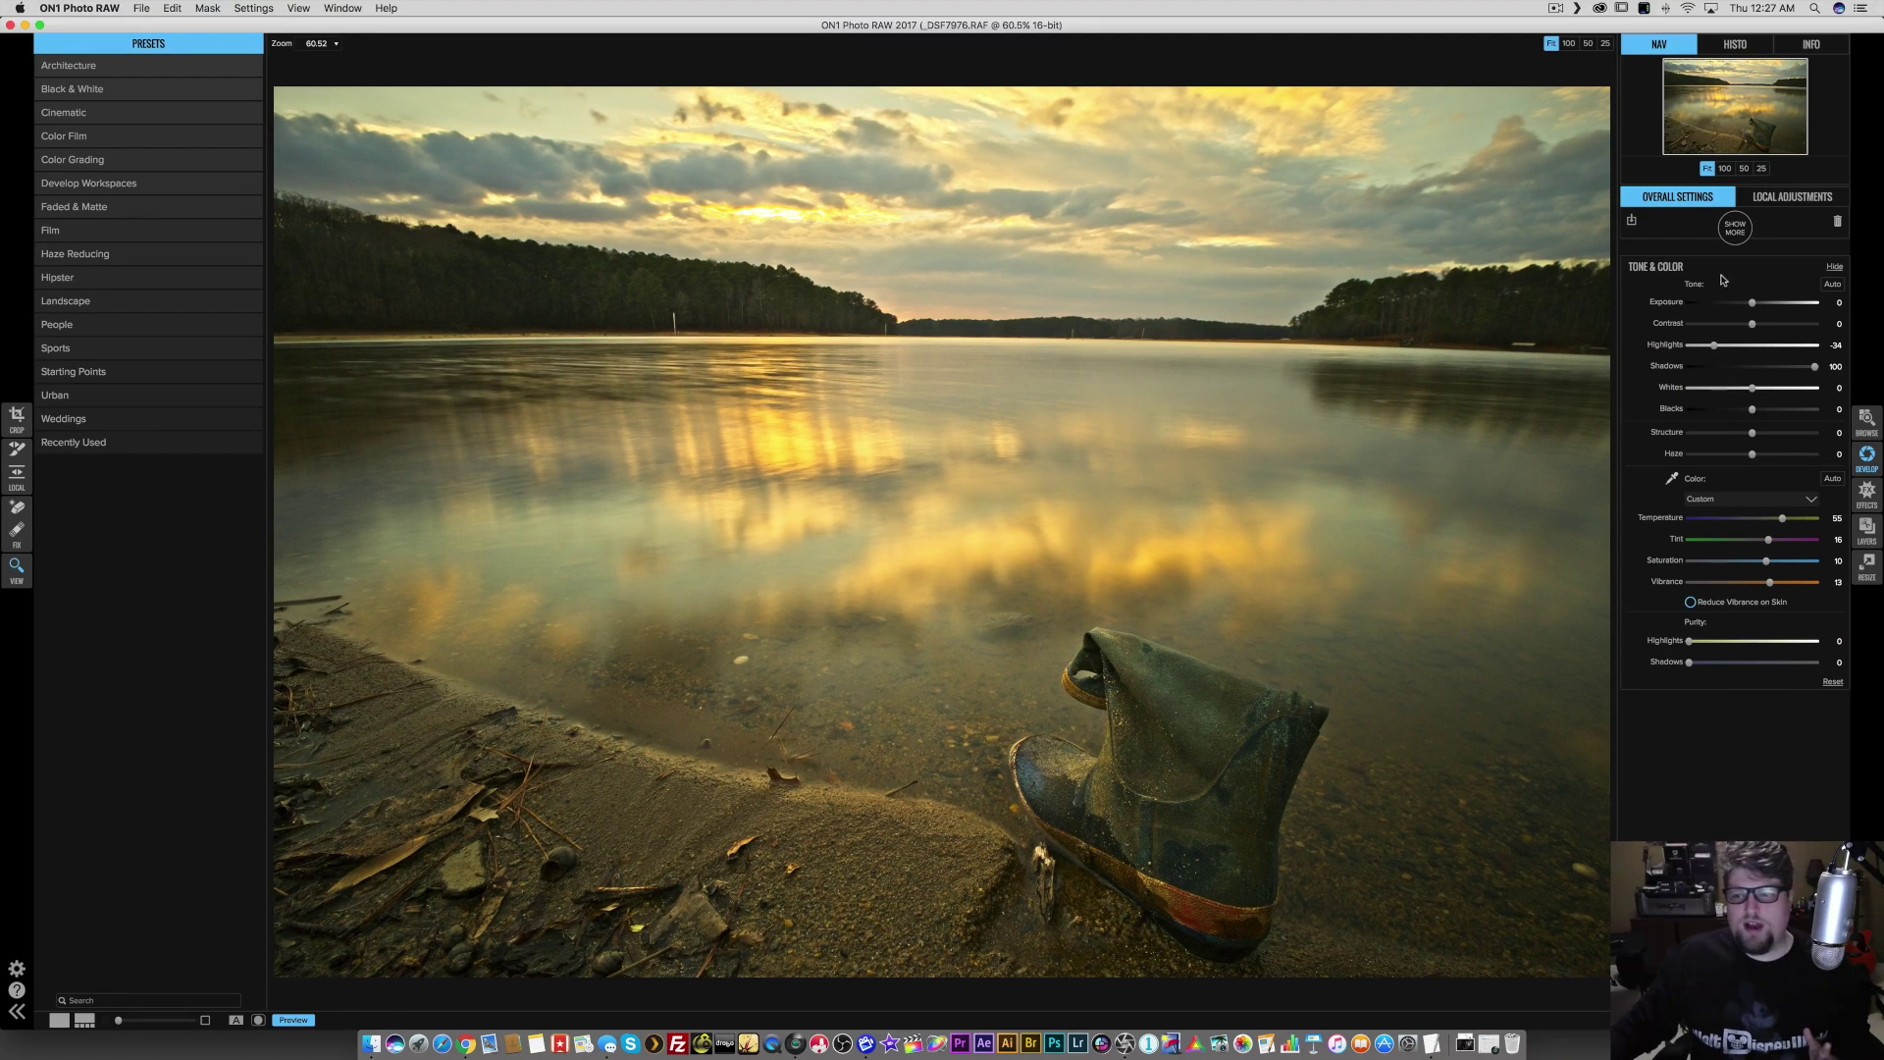
left_click_drag(1753, 324, 1775, 331)
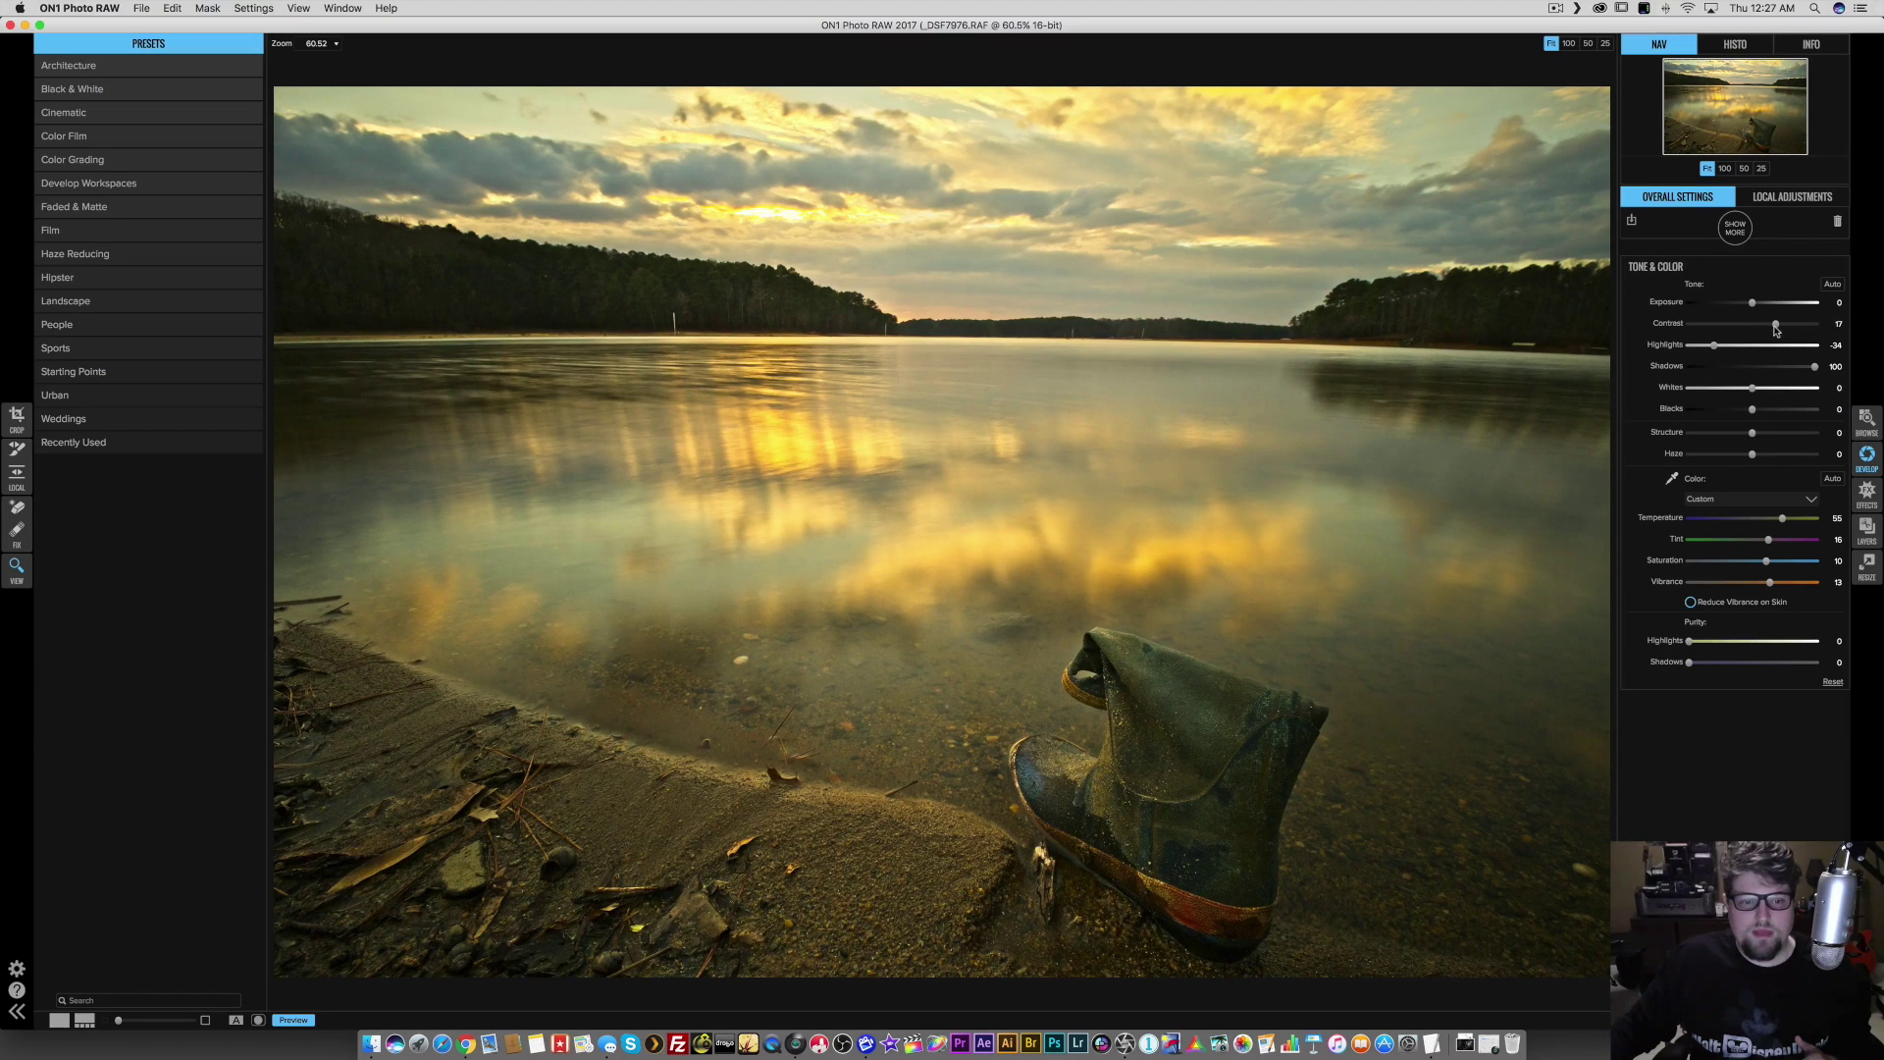
left_click_drag(1775, 331, 1771, 331)
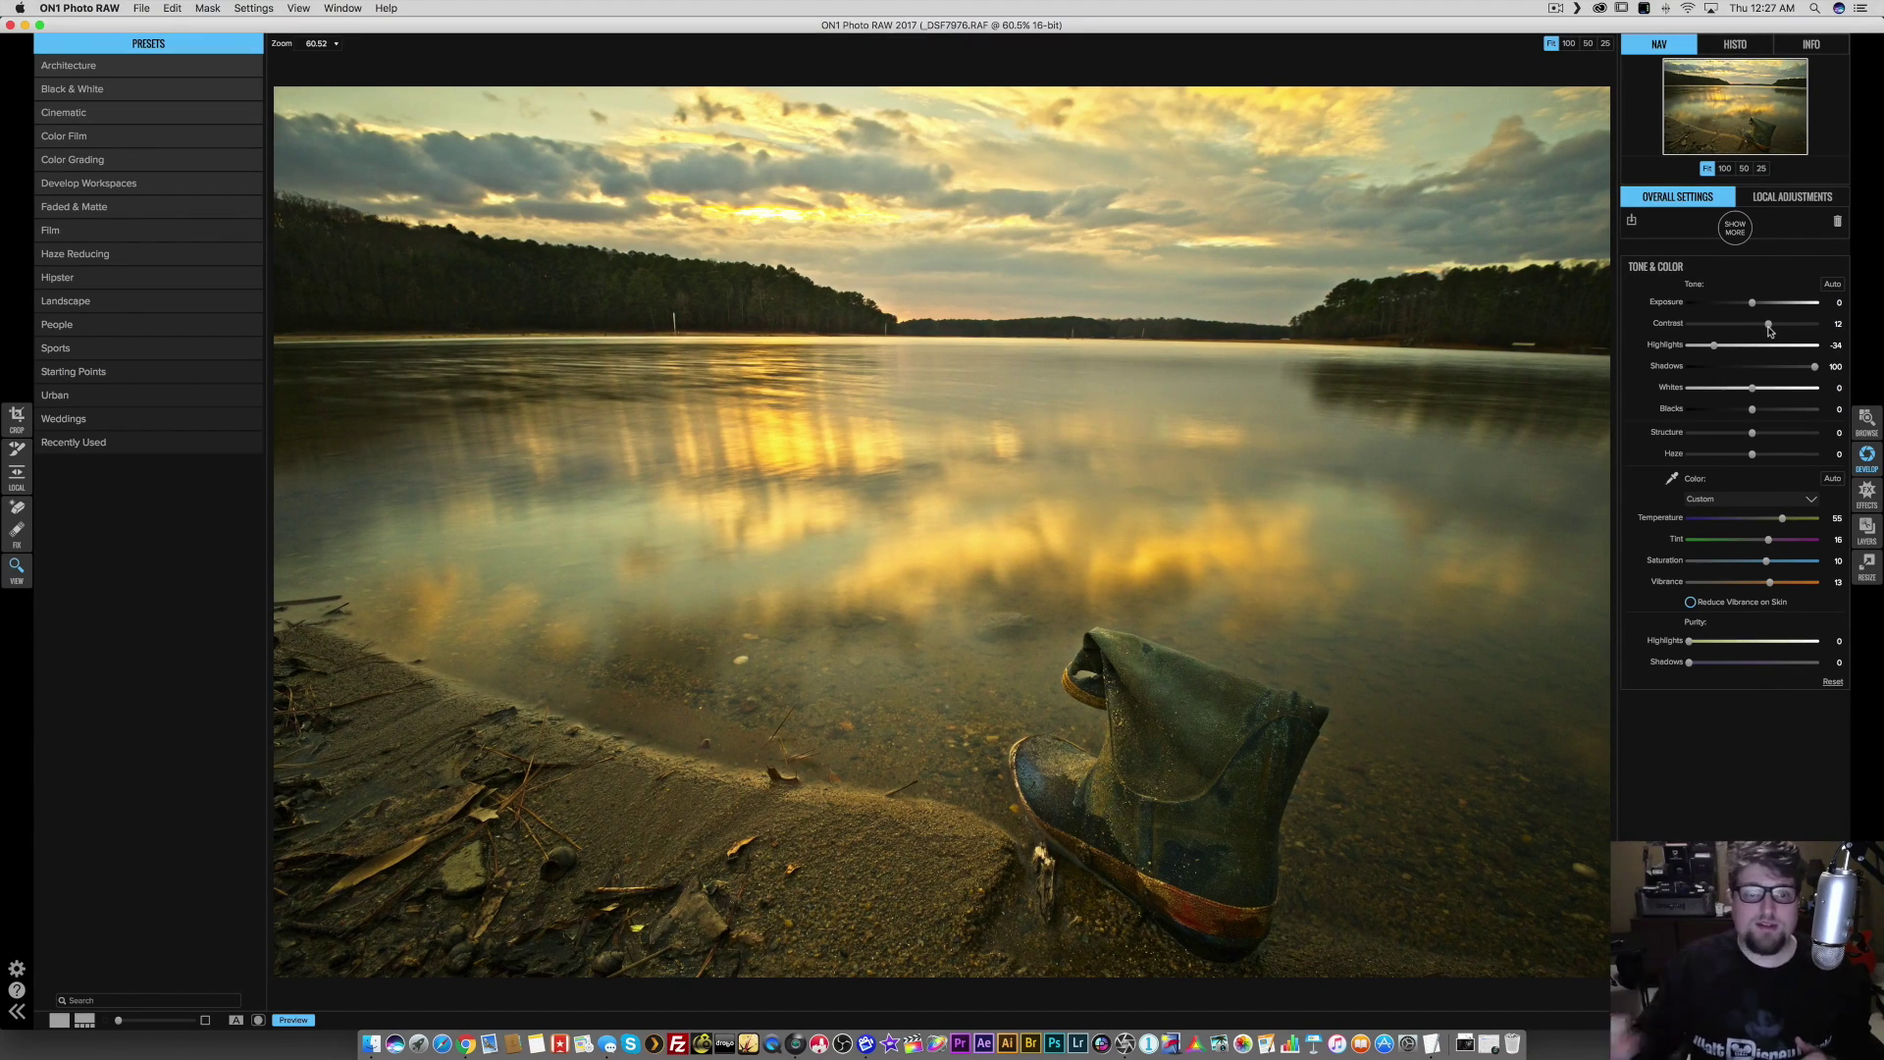
left_click_drag(1770, 331, 1771, 331)
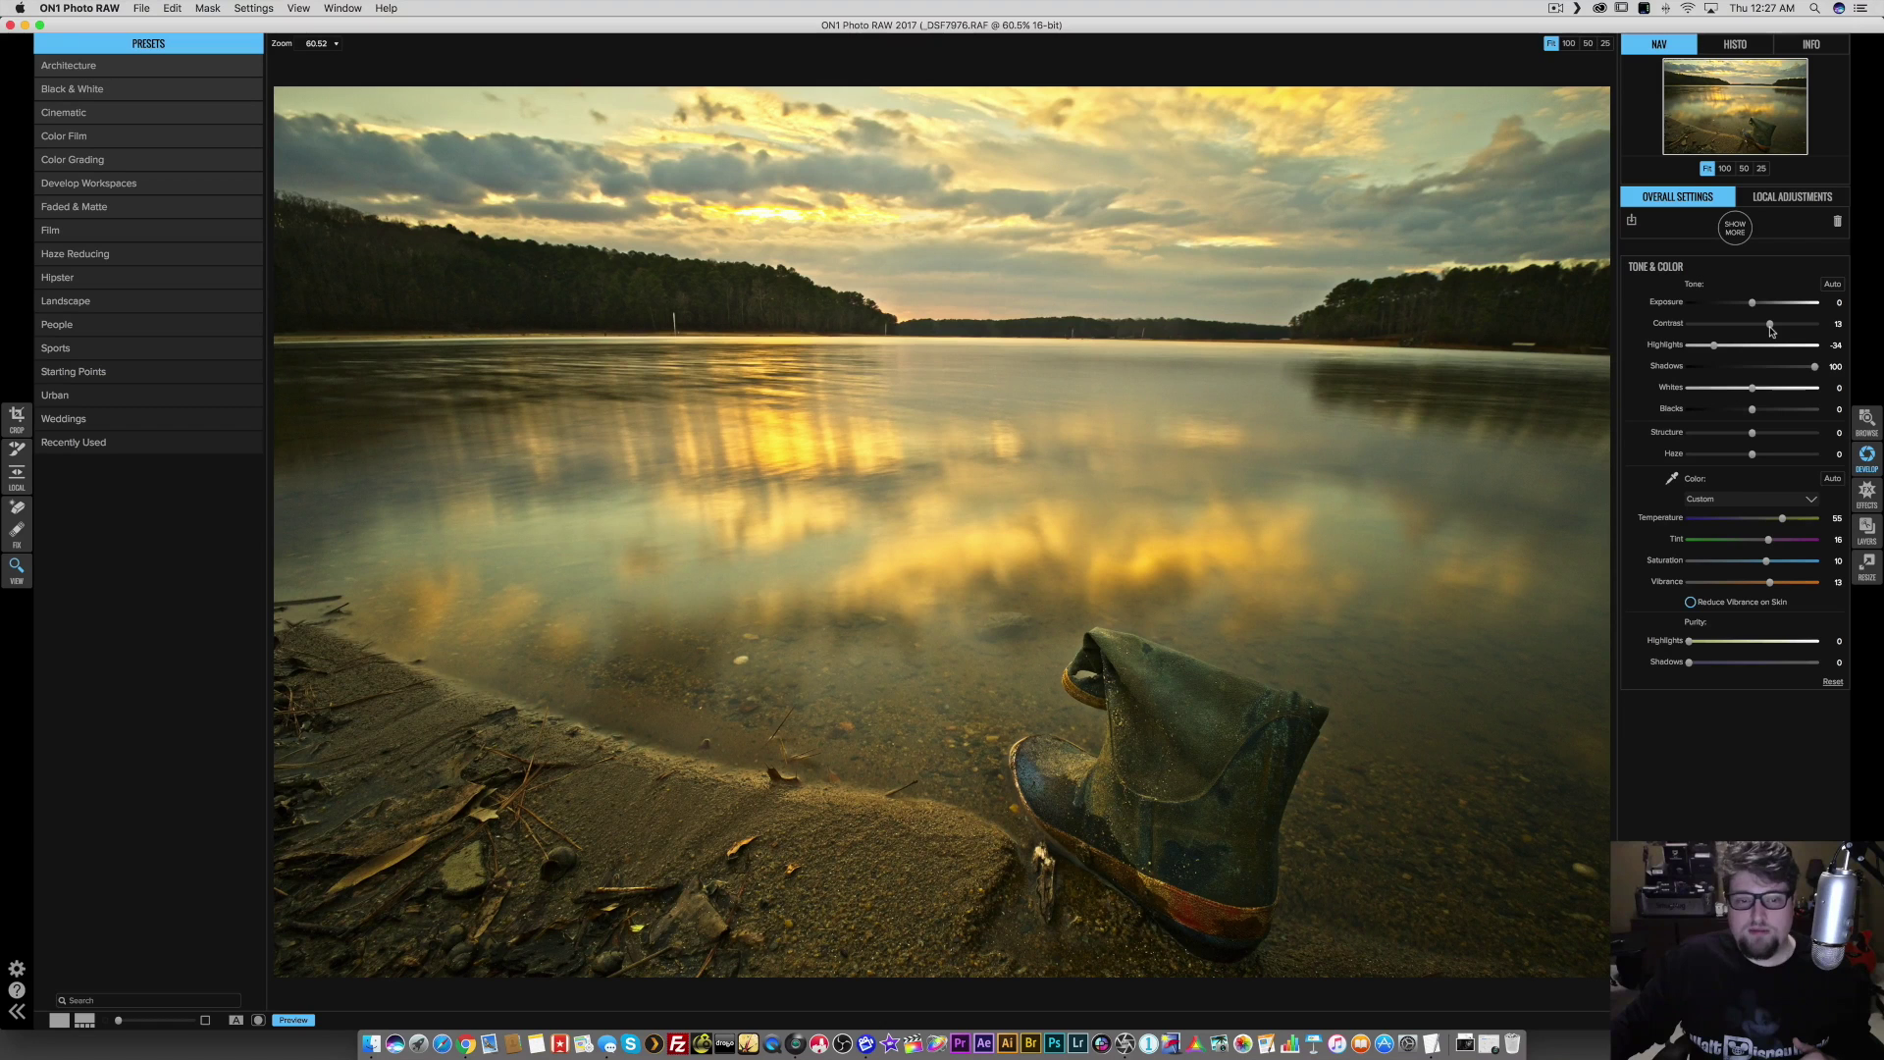
left_click_drag(1753, 327, 1770, 329)
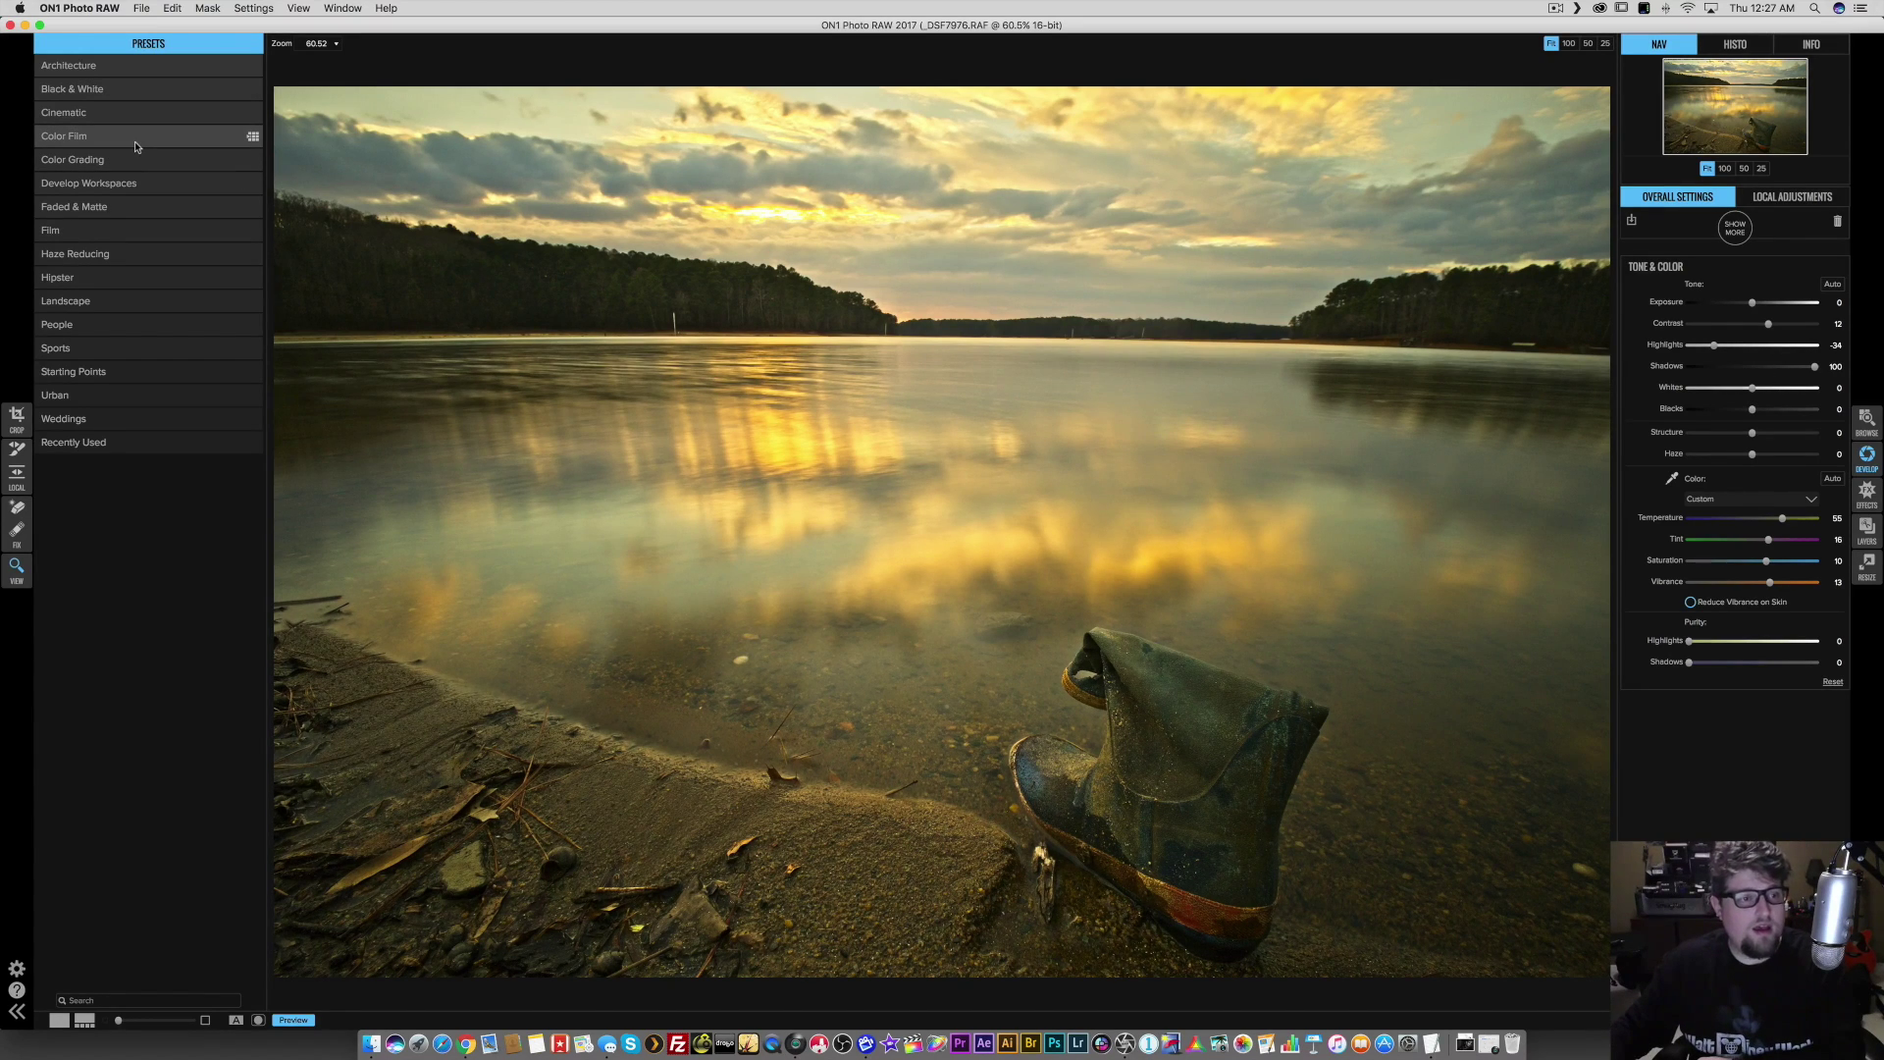
- Switch to Effects, add the Darker preset of the Tone Enhancer filter, and raise its Shadows to 75
left_click(1868, 495)
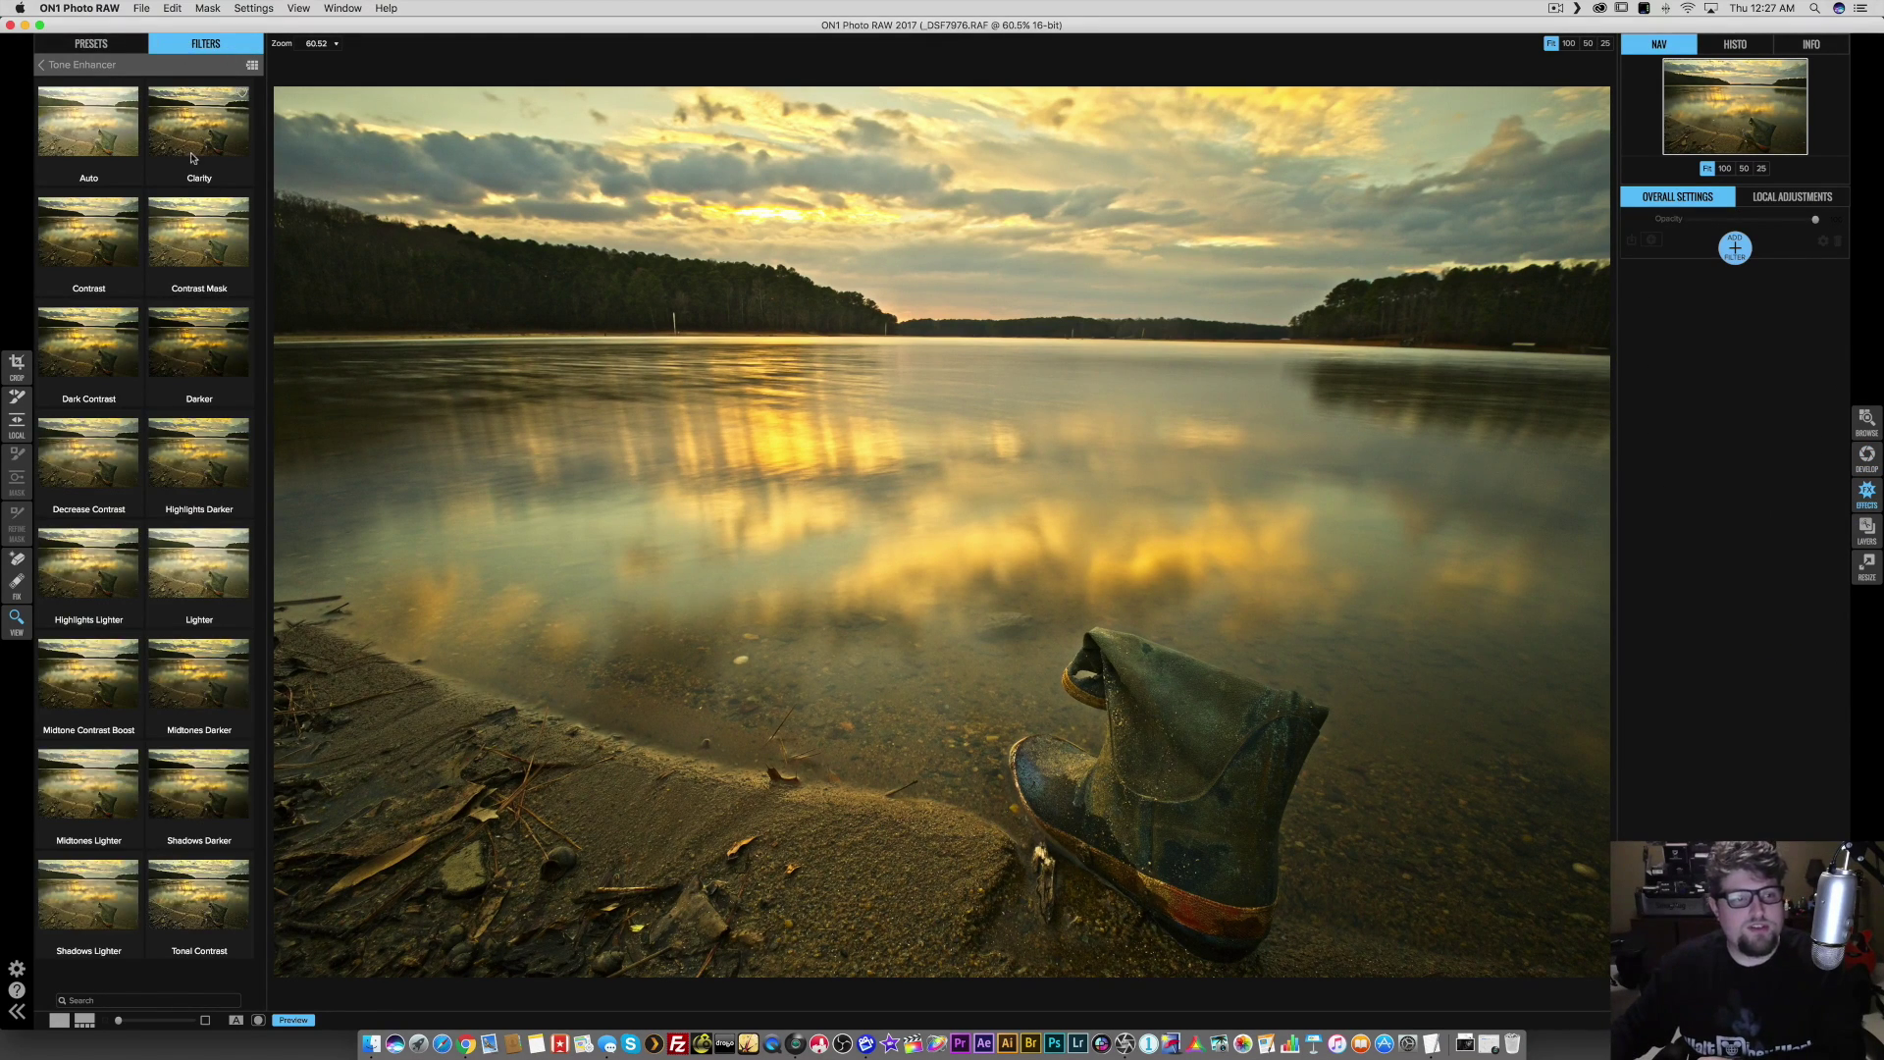
left_click(200, 349)
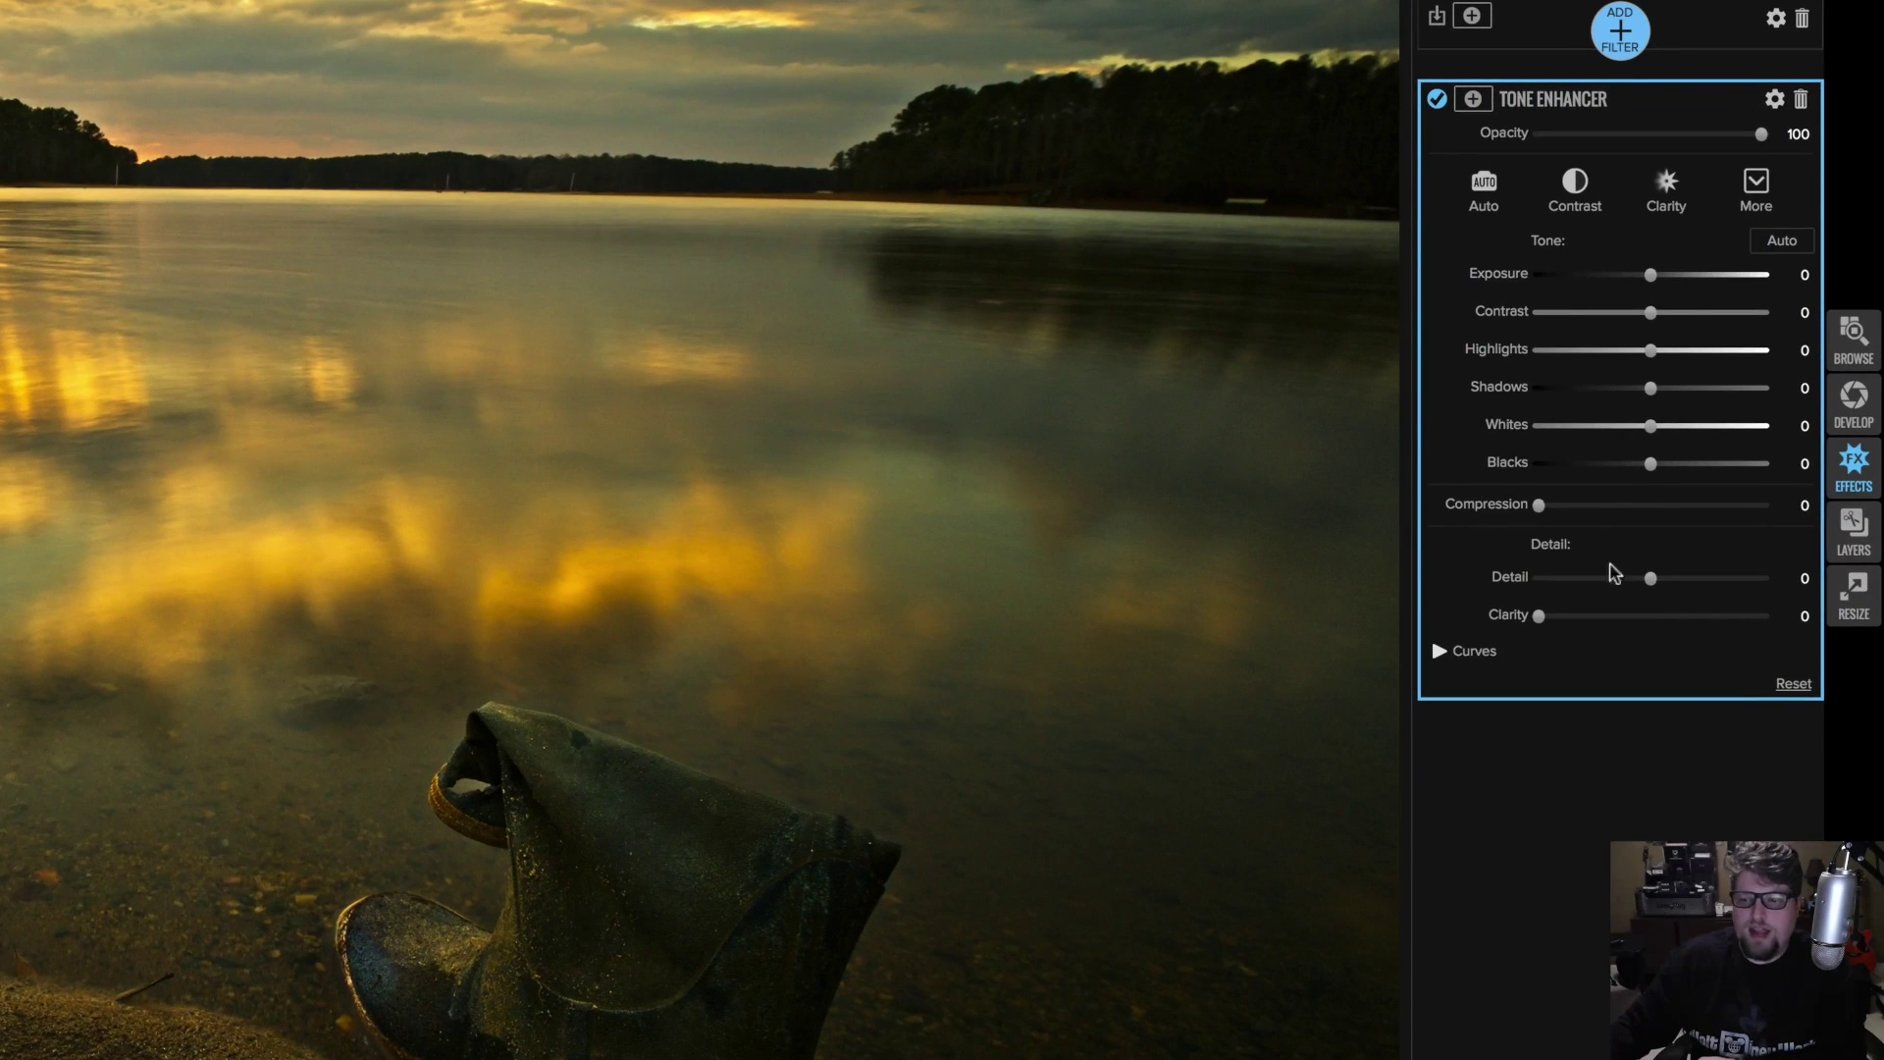
left_click_drag(1651, 398, 1728, 396)
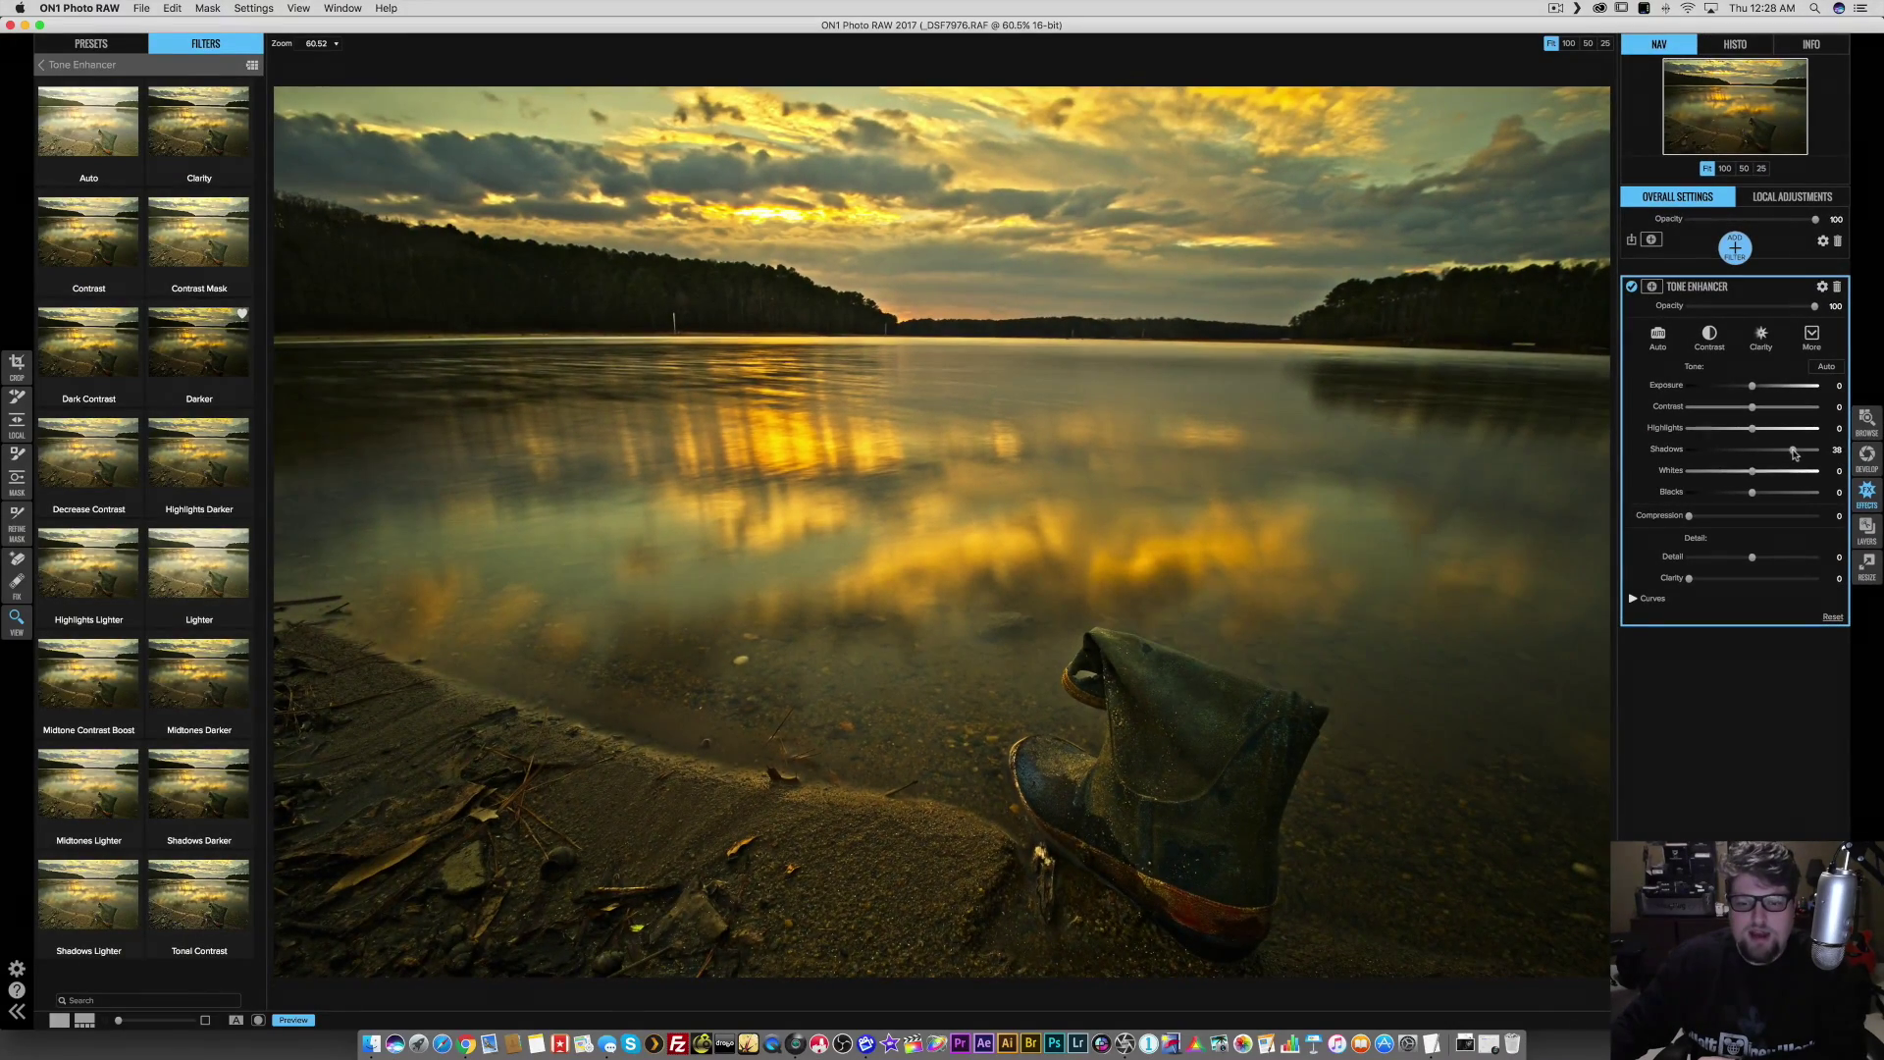
left_click_drag(1793, 452, 1809, 451)
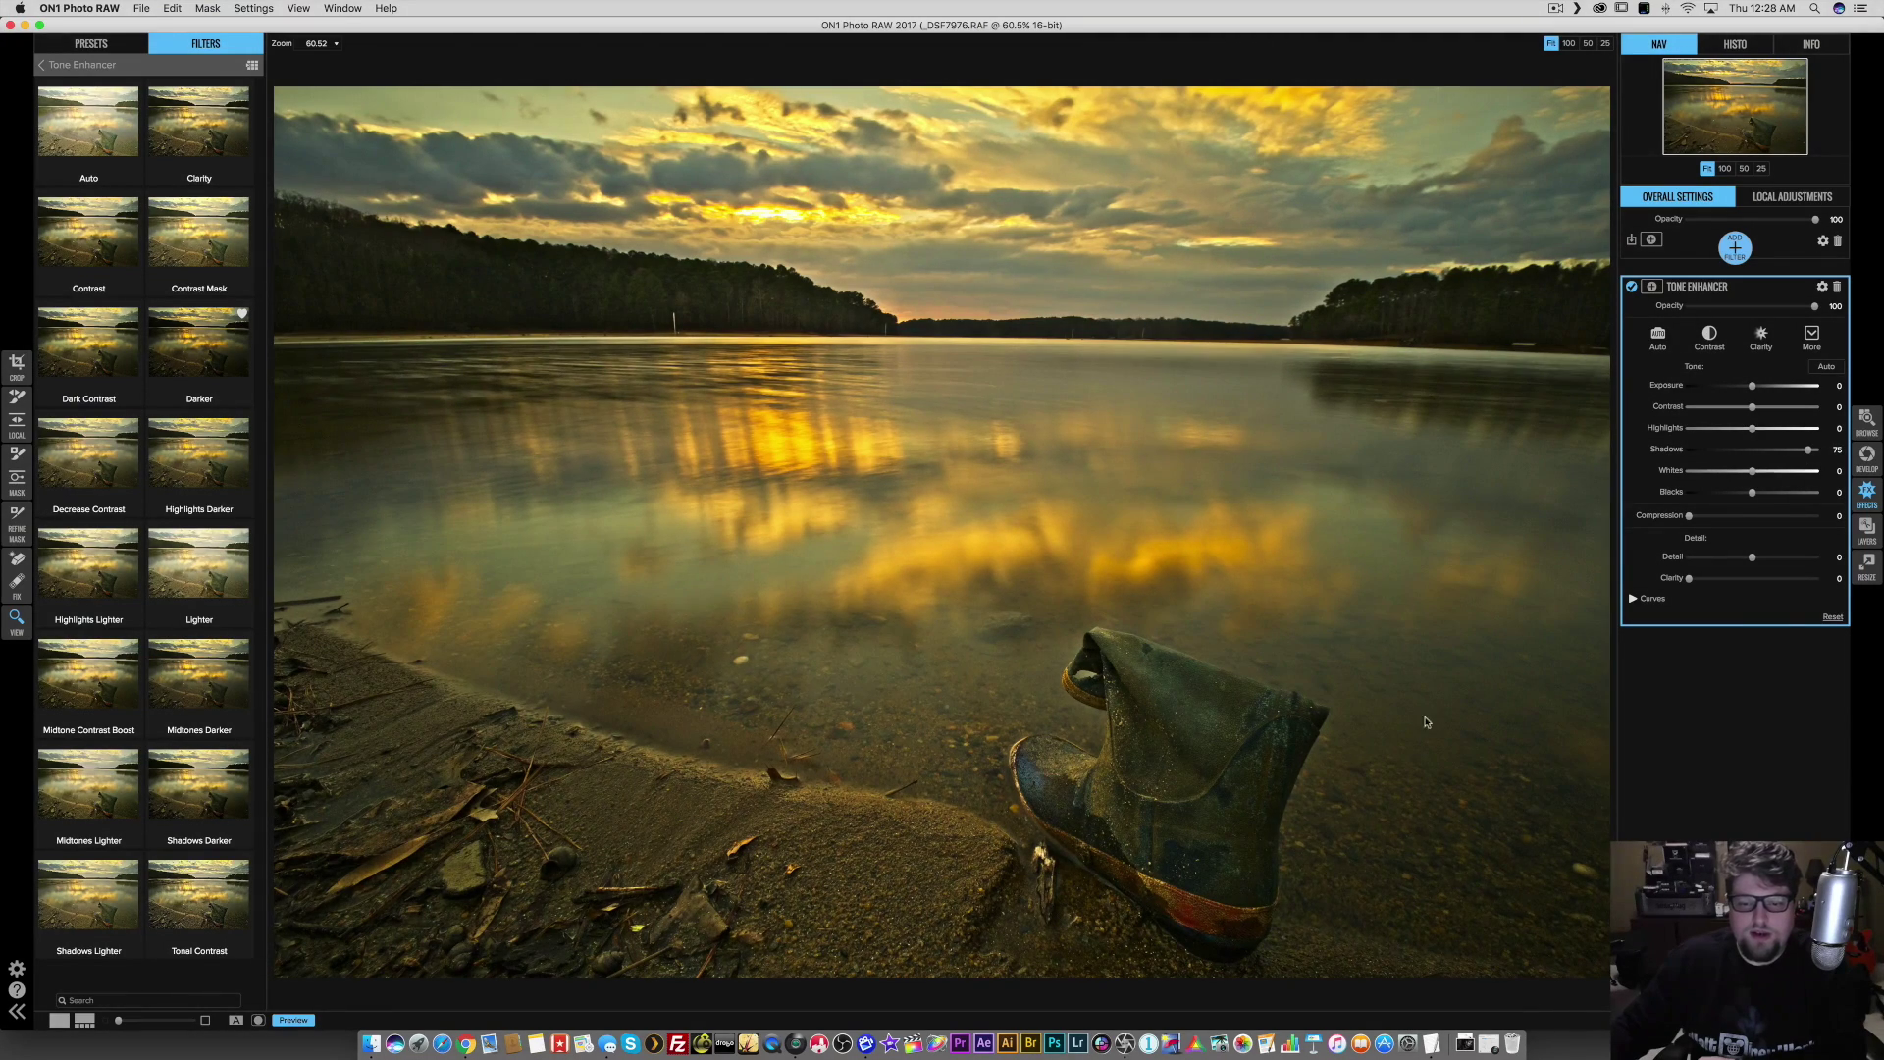
- Inspect the boot at 100% zoom, then set the Tone Enhancer's Shadows to 50, Contrast to 3 and Exposure to 0.15
left_click(1235, 783)
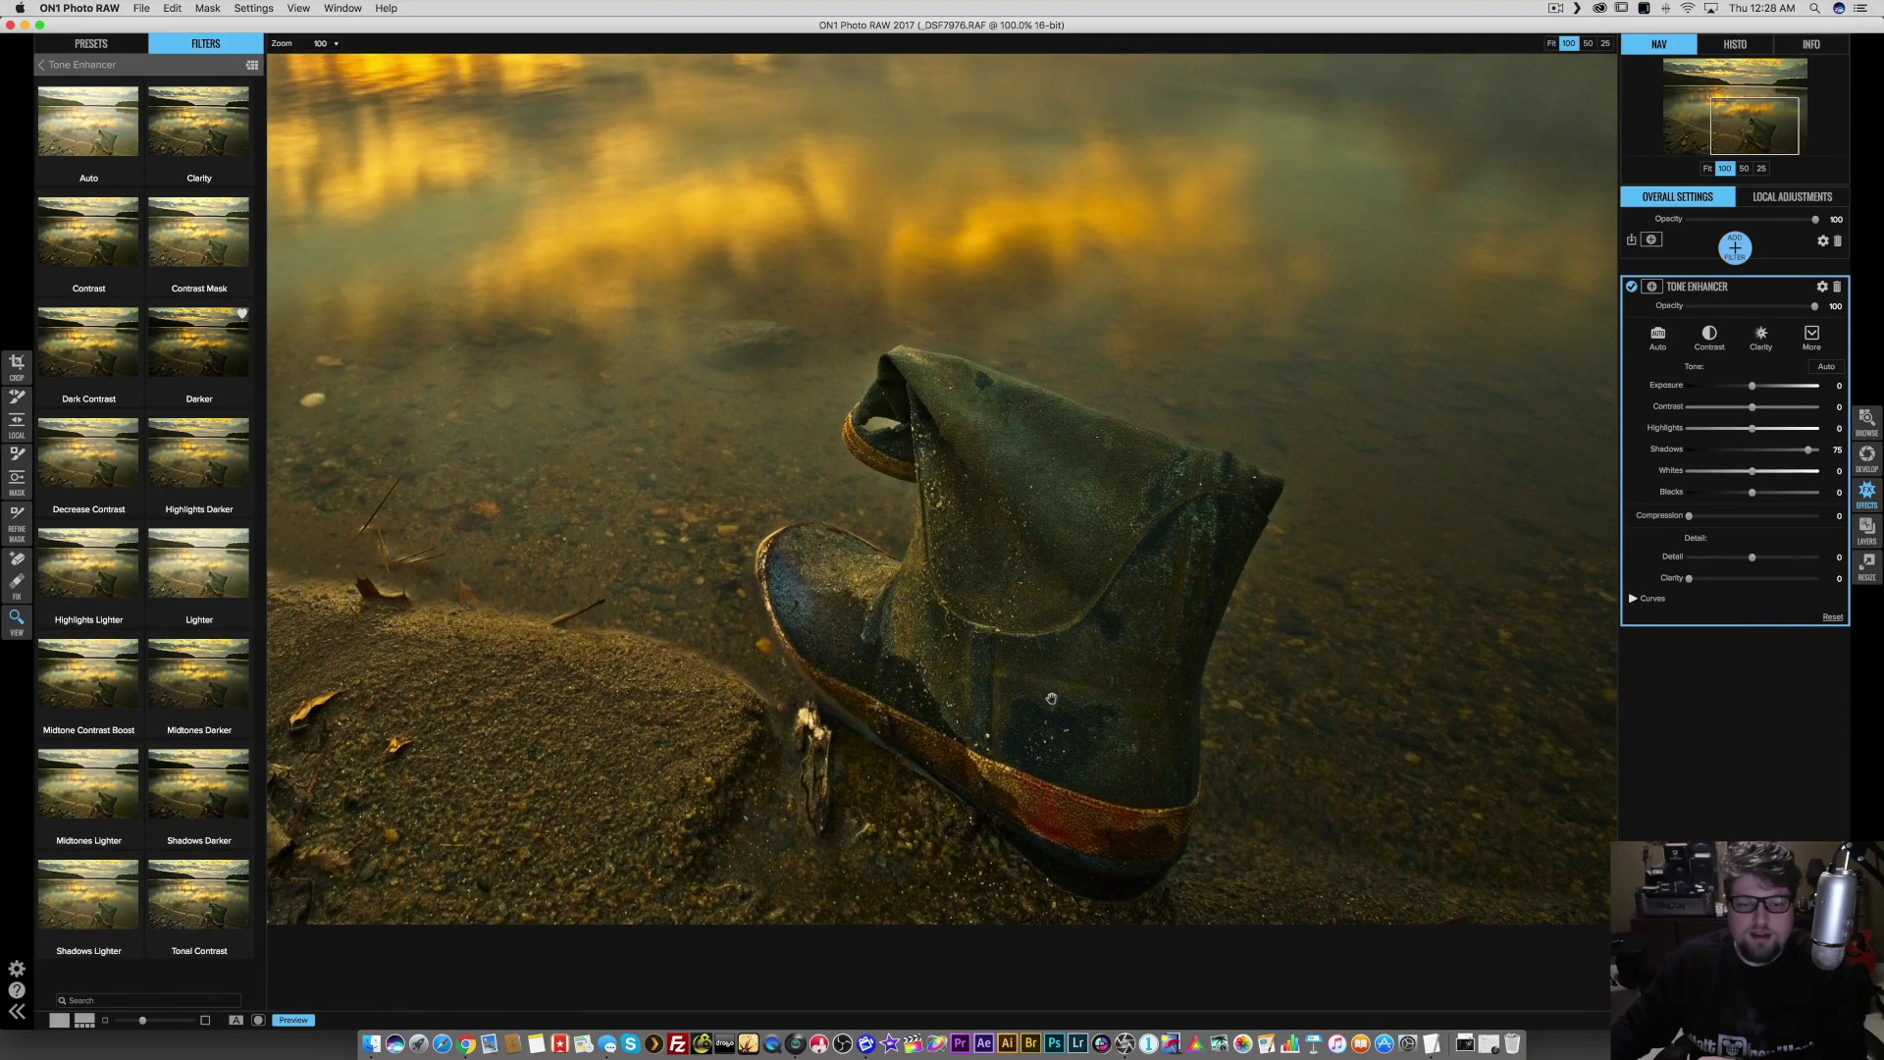
left_click_drag(1051, 640, 1102, 684)
left_click_drag(1065, 610, 1105, 639)
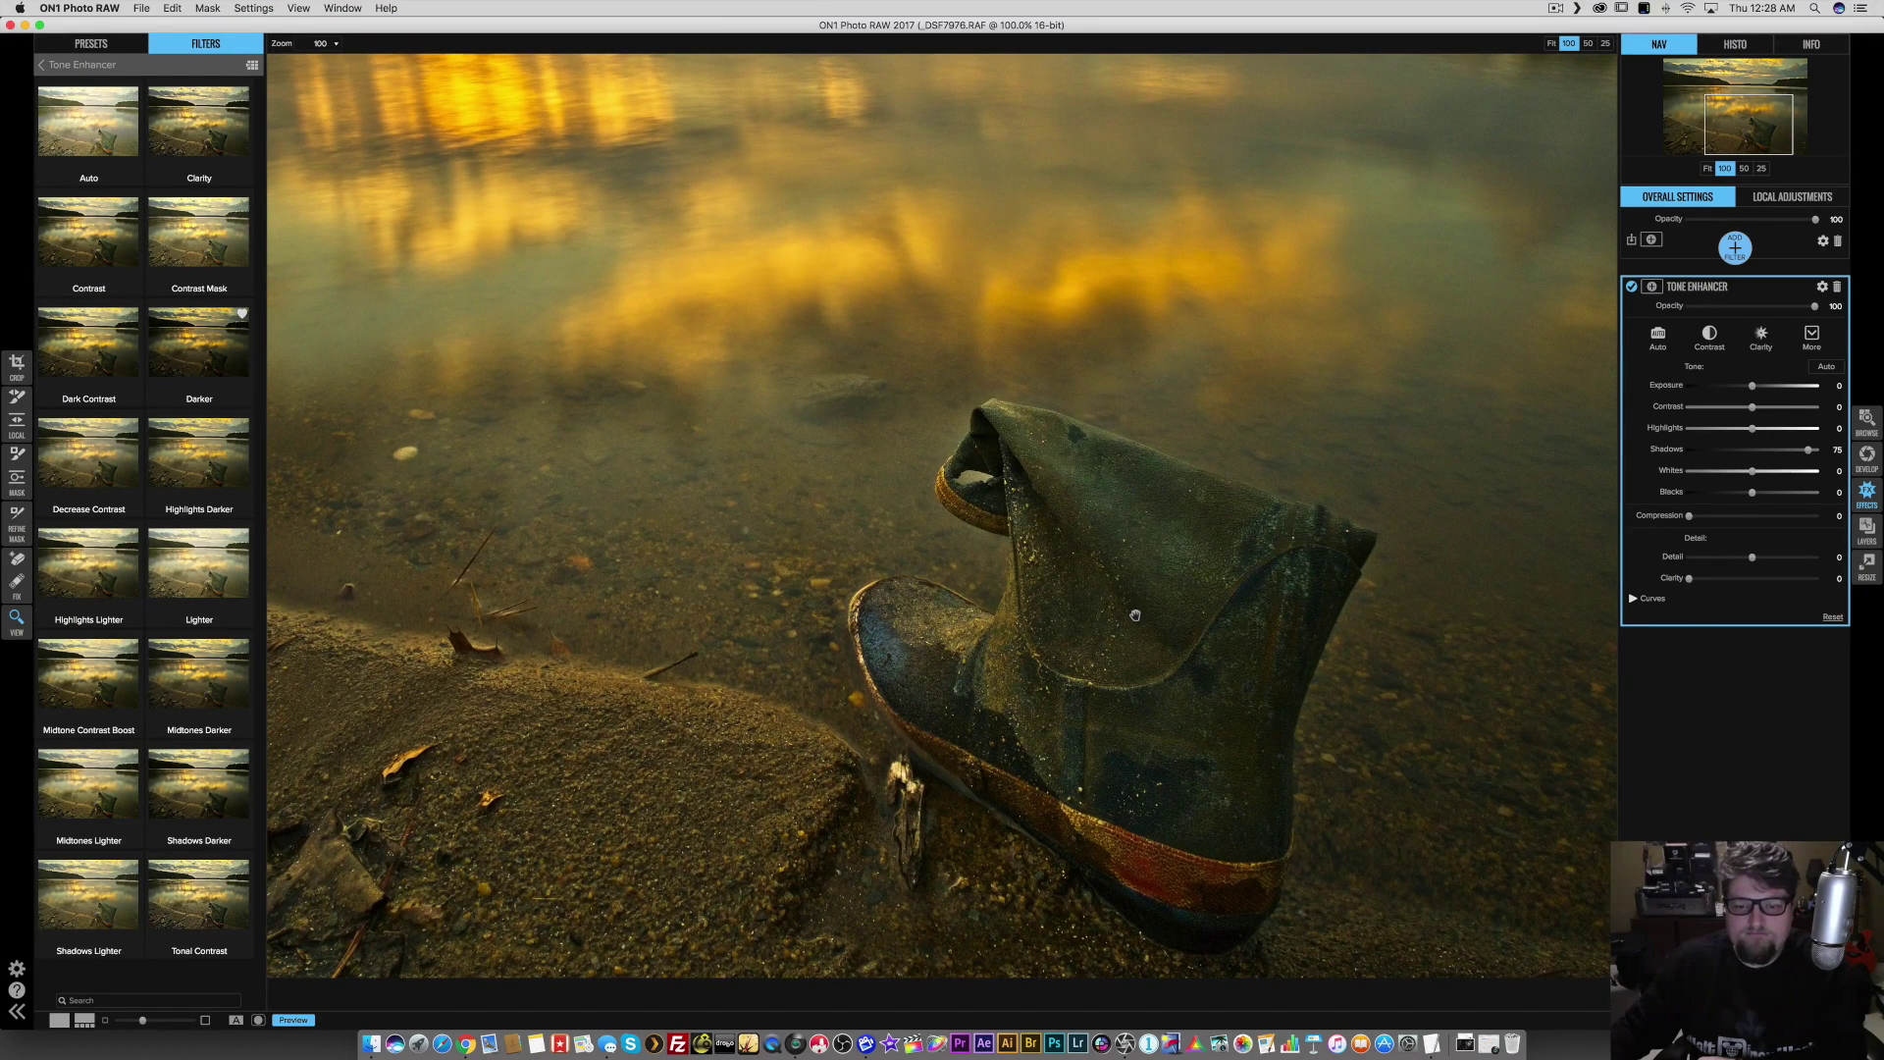
left_click(1136, 615)
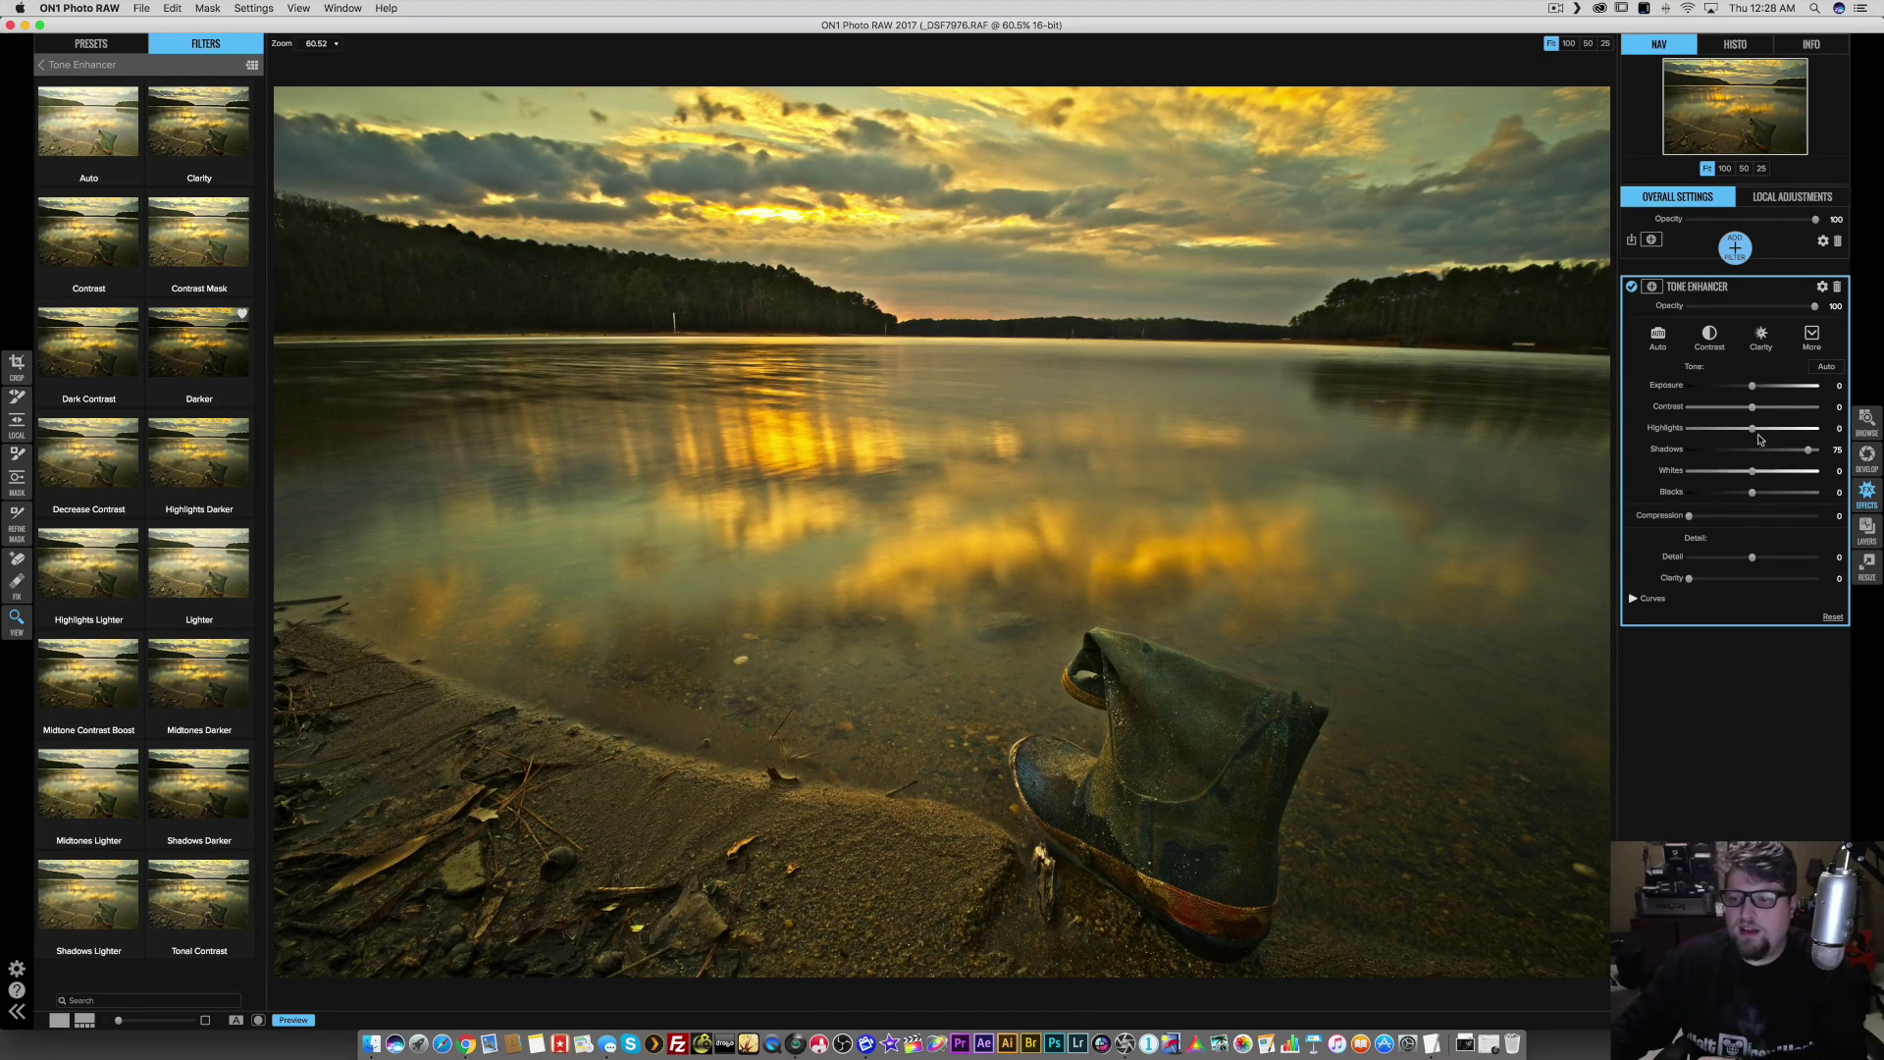
left_click_drag(1809, 449, 1753, 390)
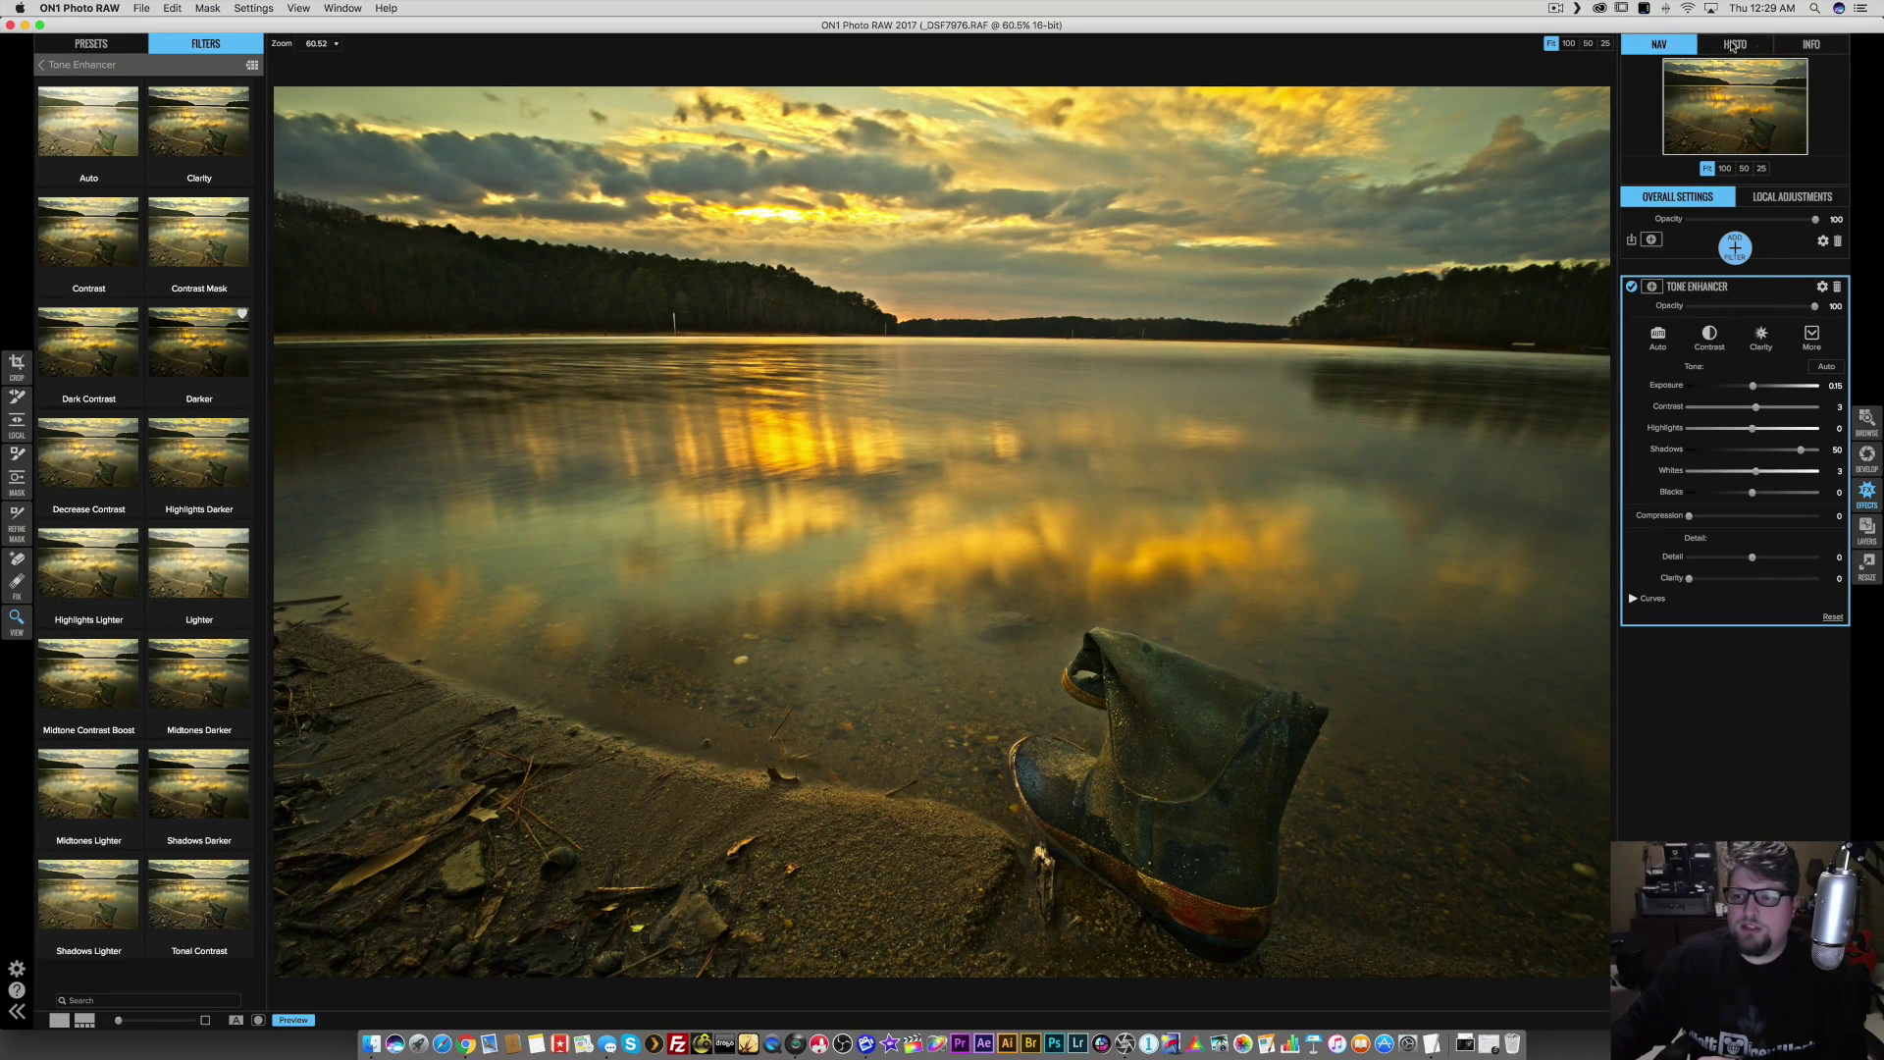
- Show the histogram and set the Tone Enhancer's Whites to -12 and Blacks to -10
key("super+shift+h")
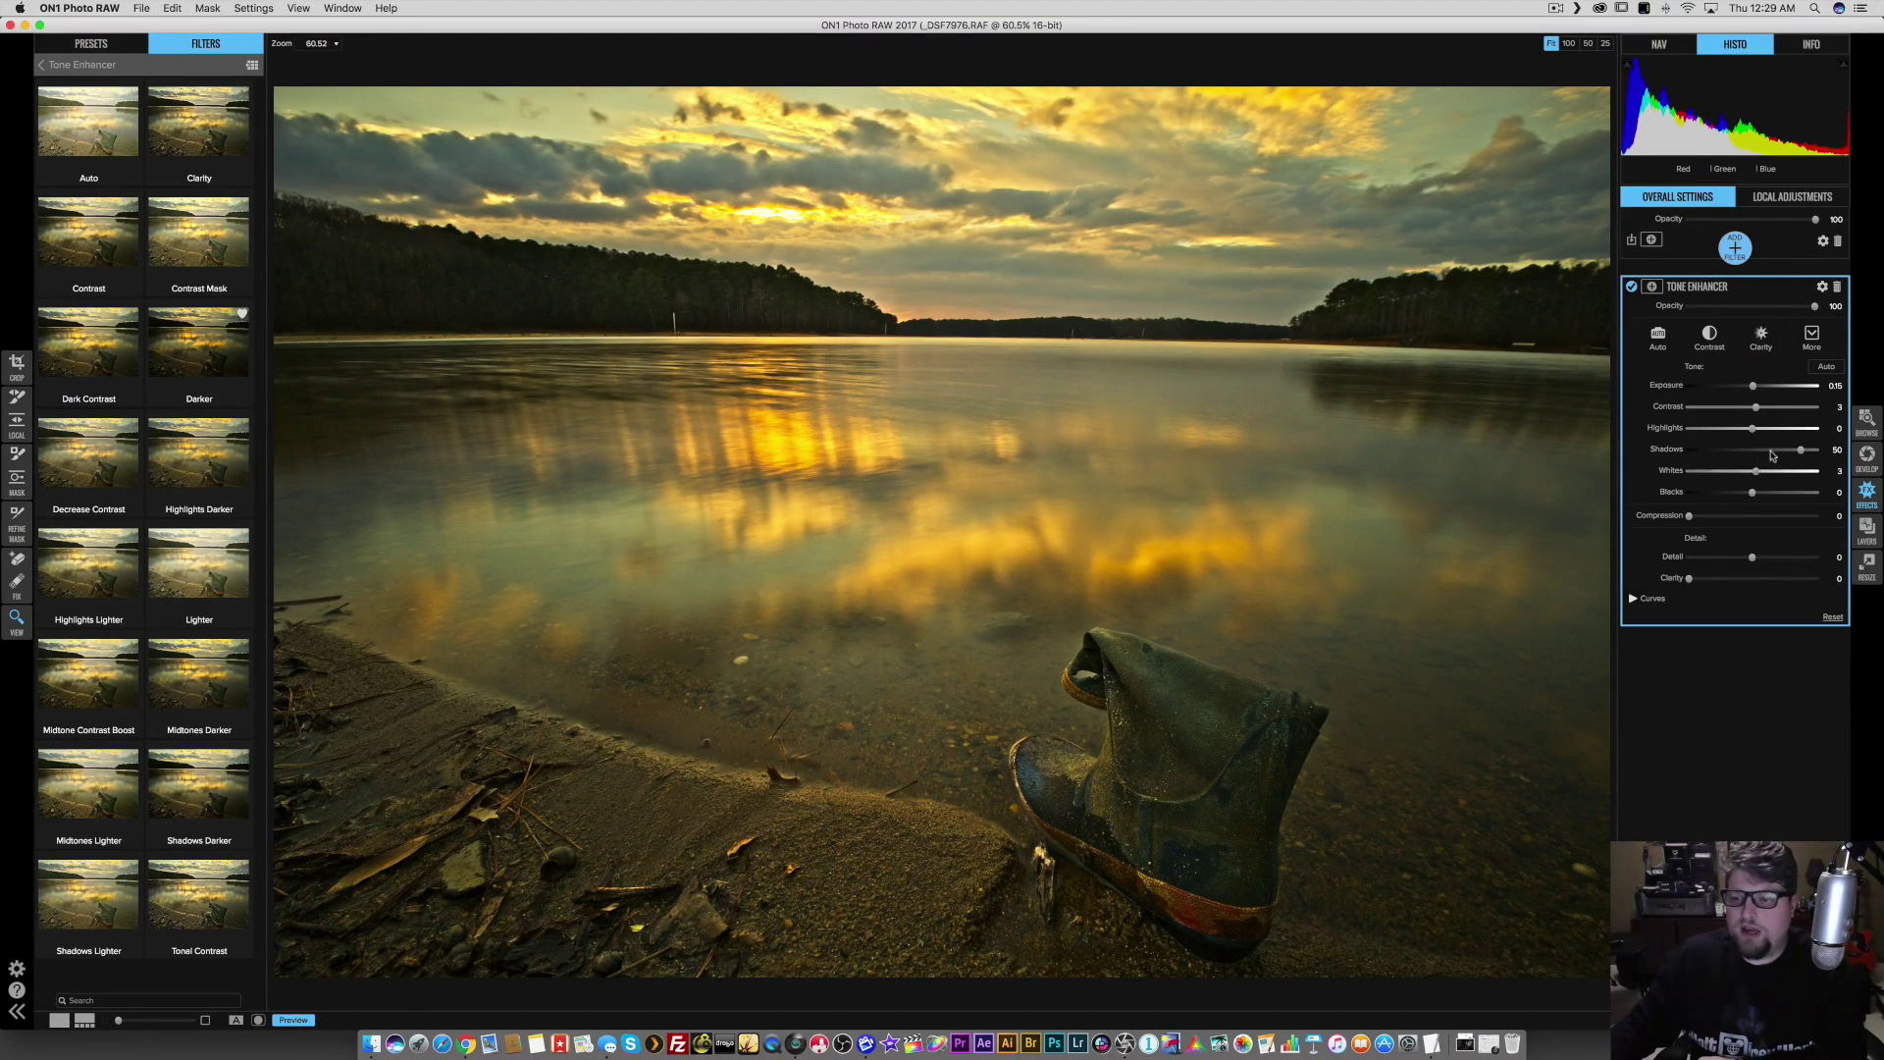
left_click_drag(1755, 471, 1735, 473)
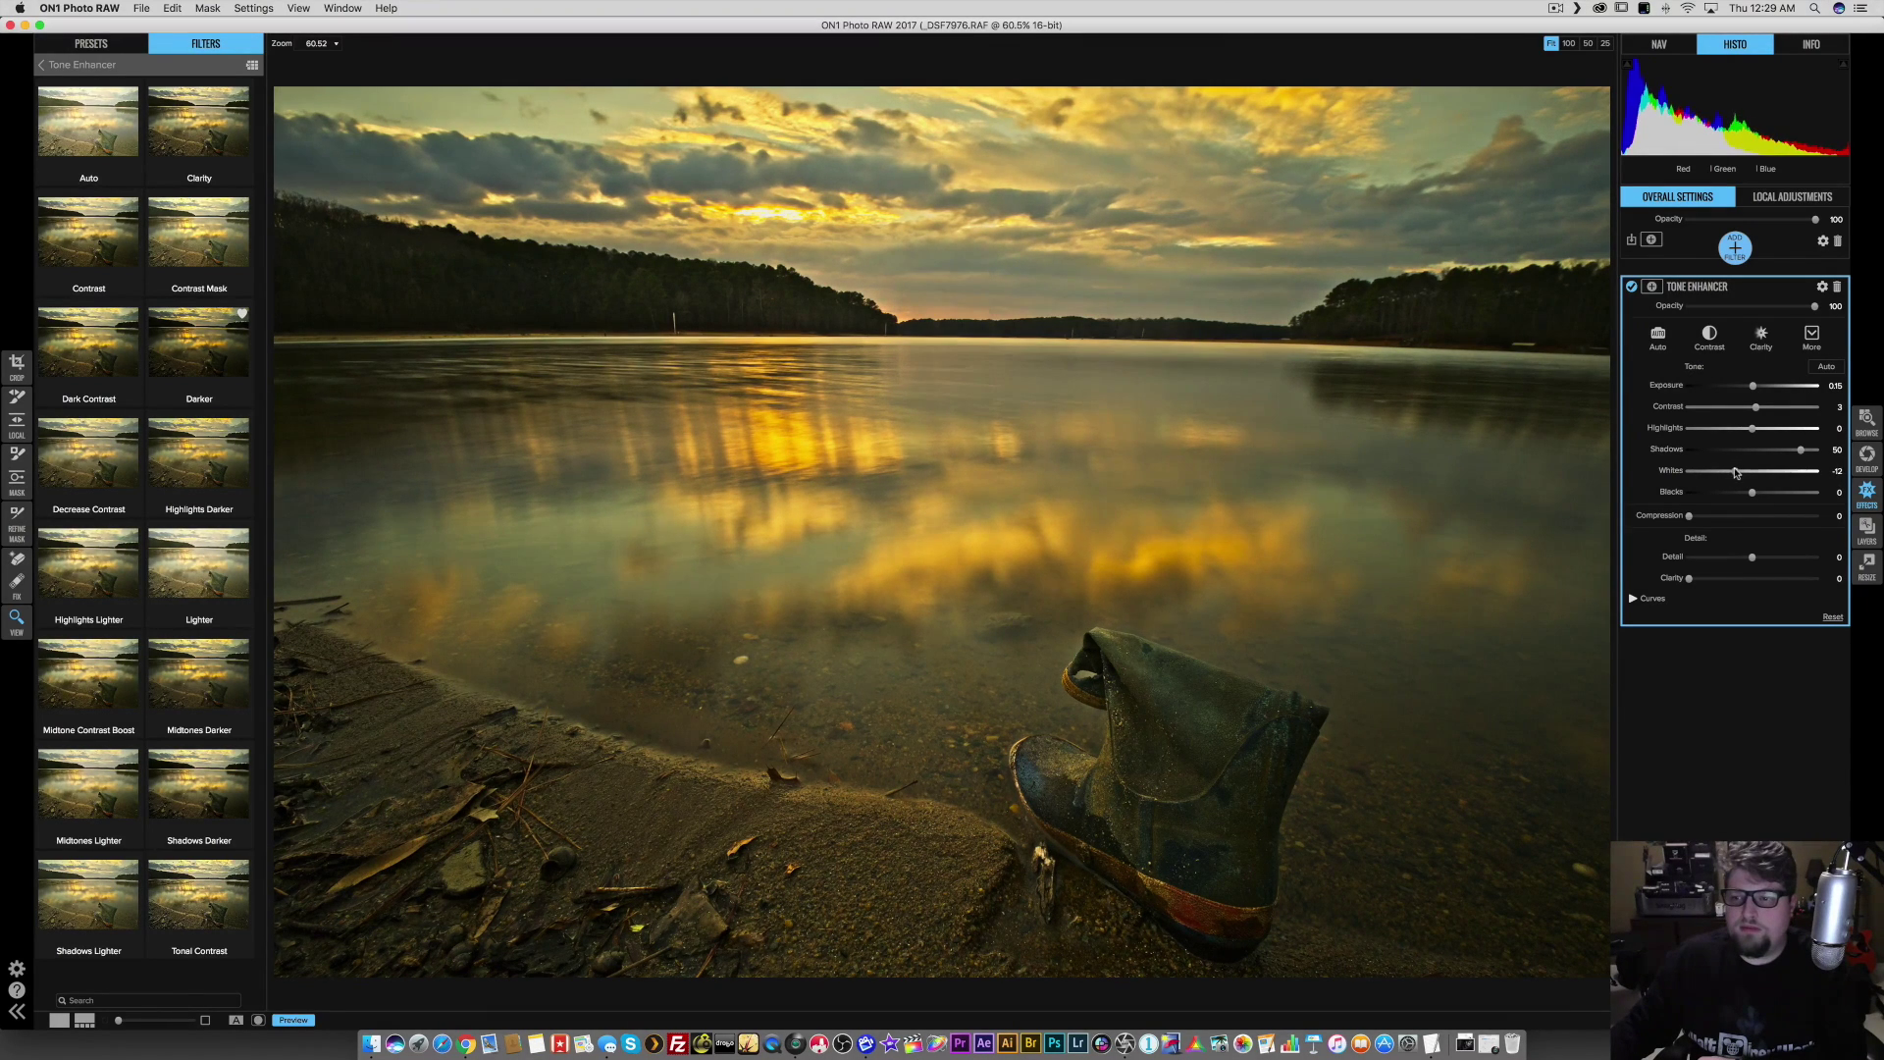
left_click_drag(1754, 492, 1738, 495)
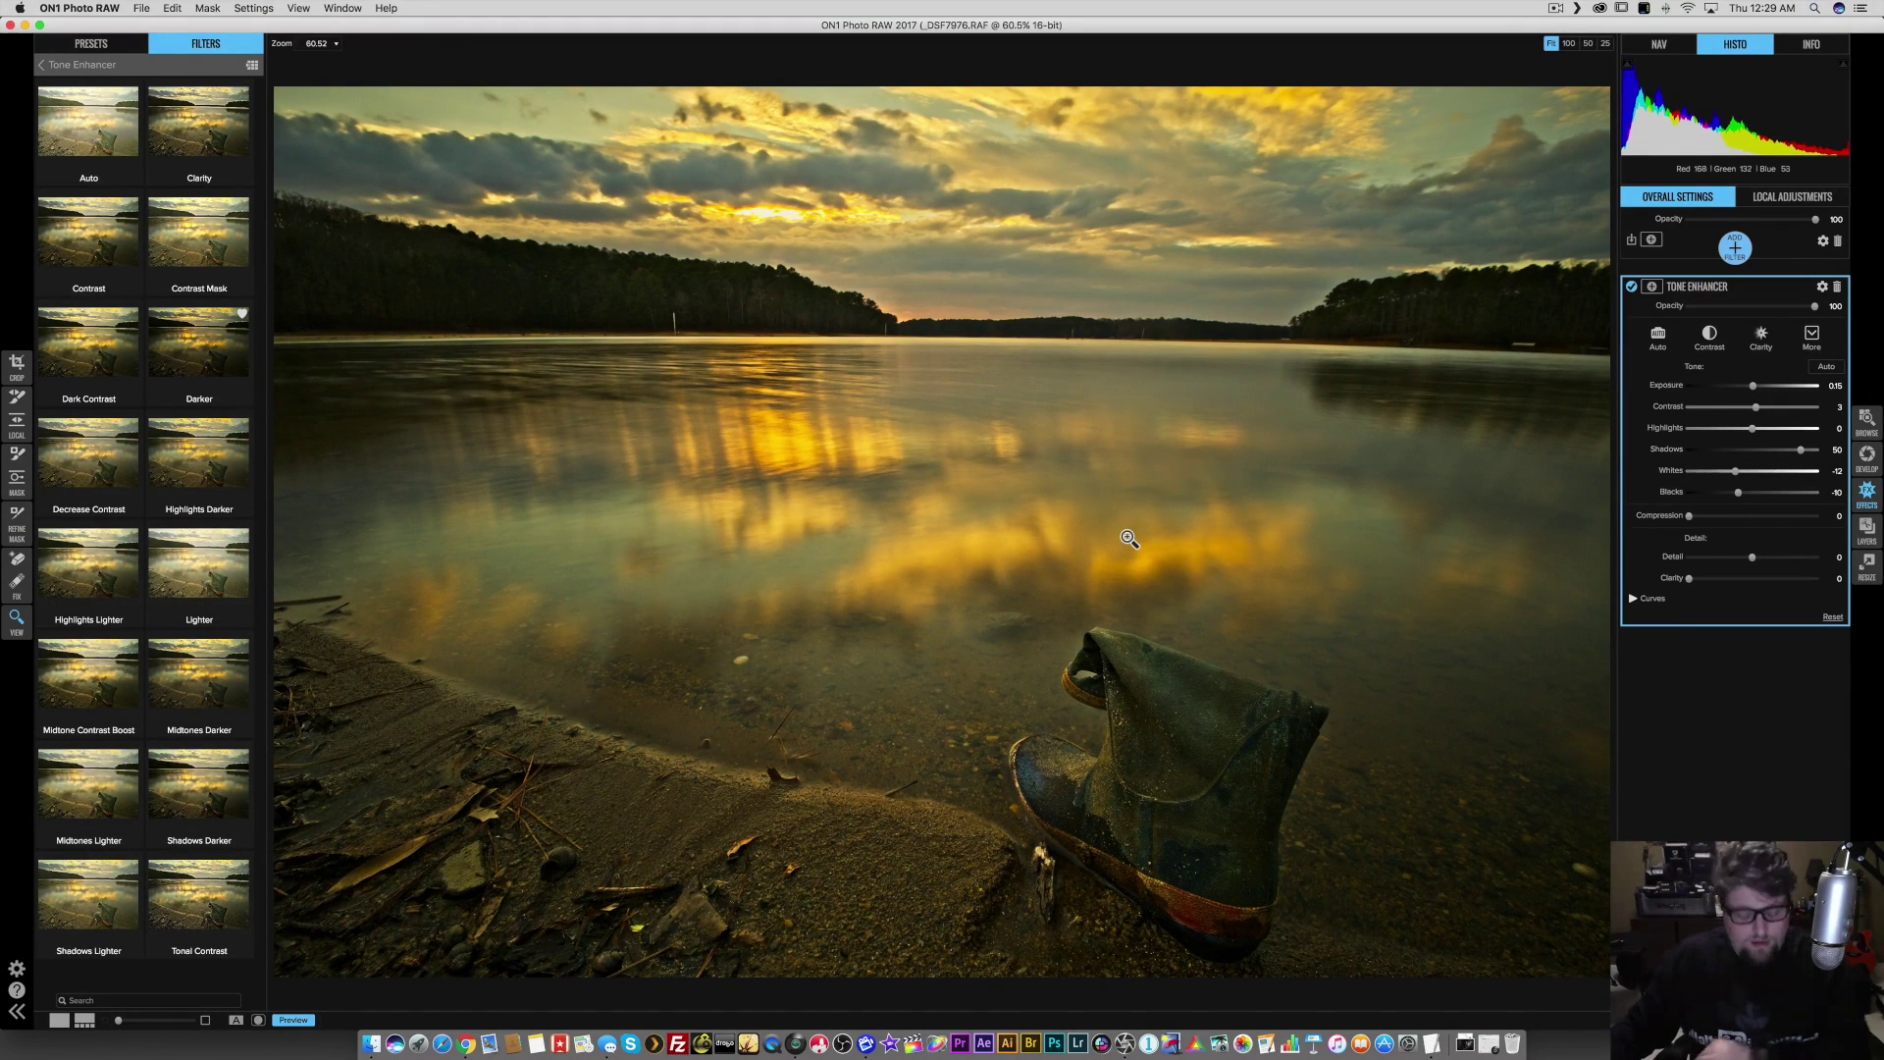
- Mask the Tone Enhancer effect out of the sky with a Paint Out brush at size 1400, feather 100 and opacity 20
key("b")
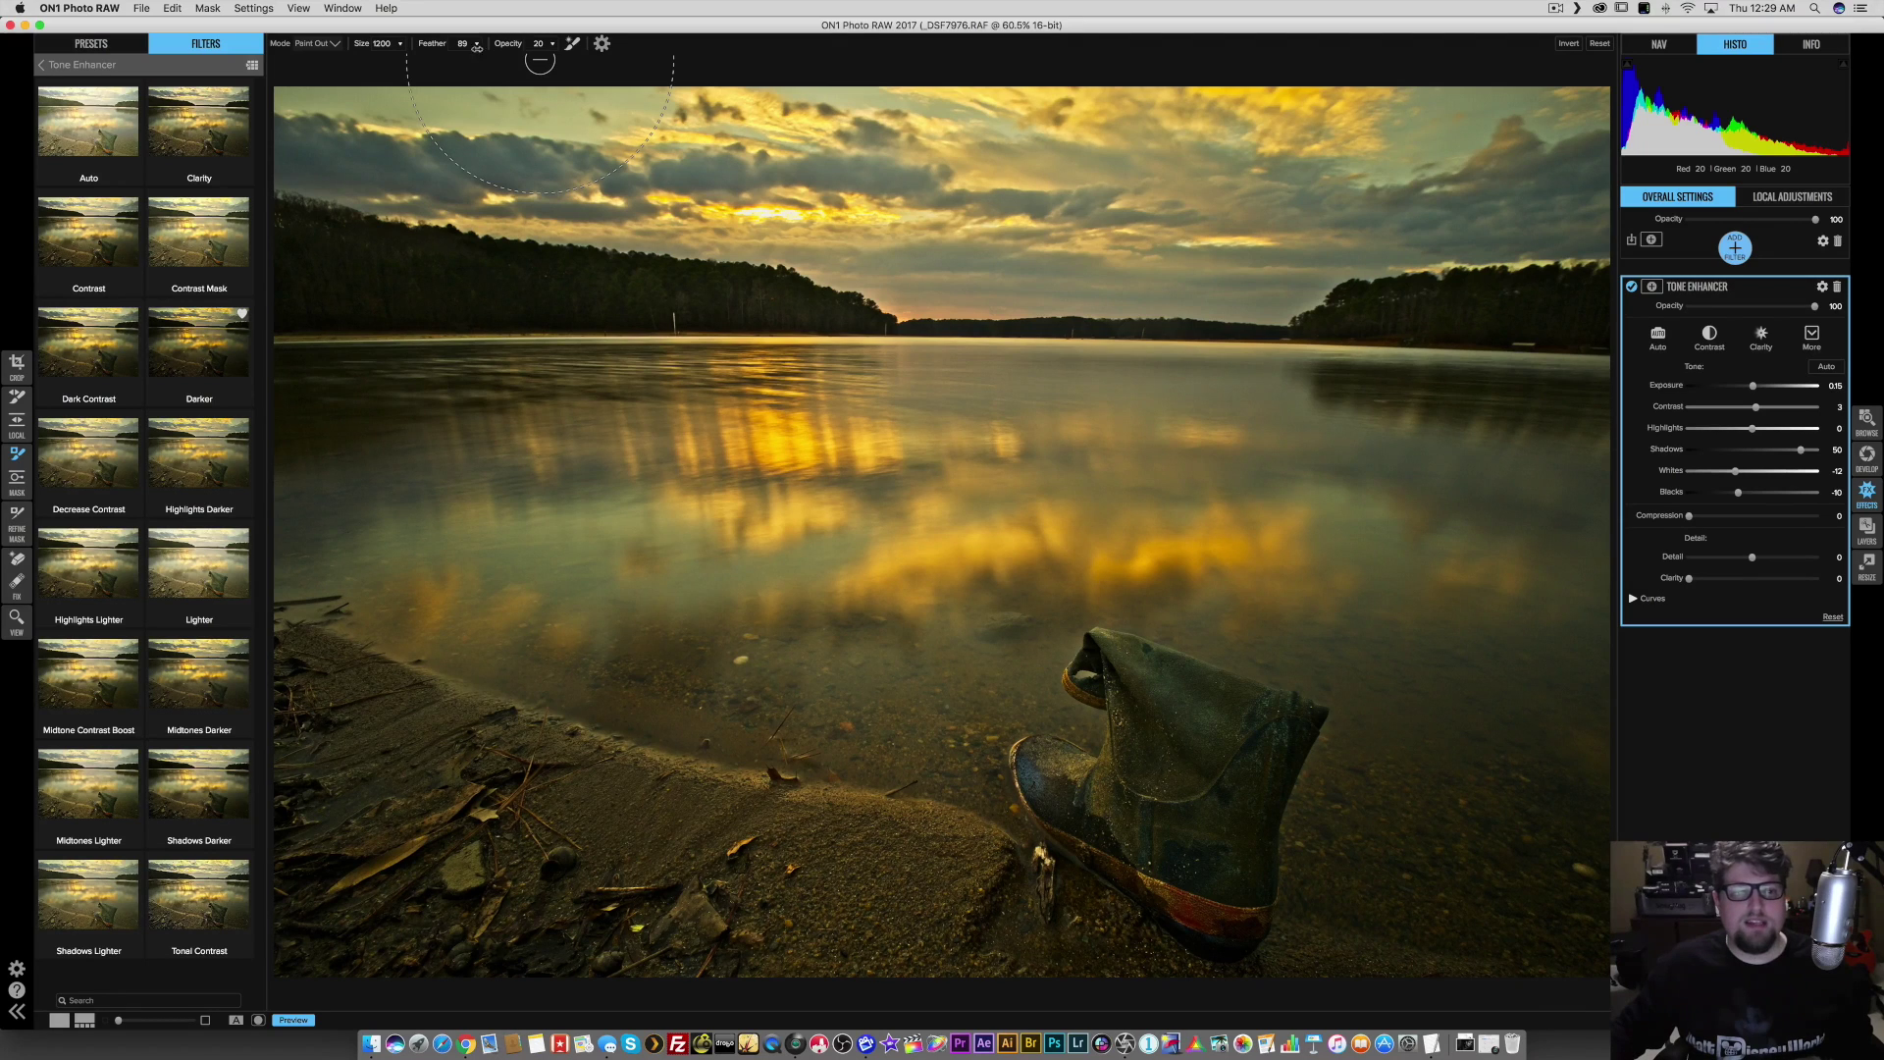
left_click(332, 44)
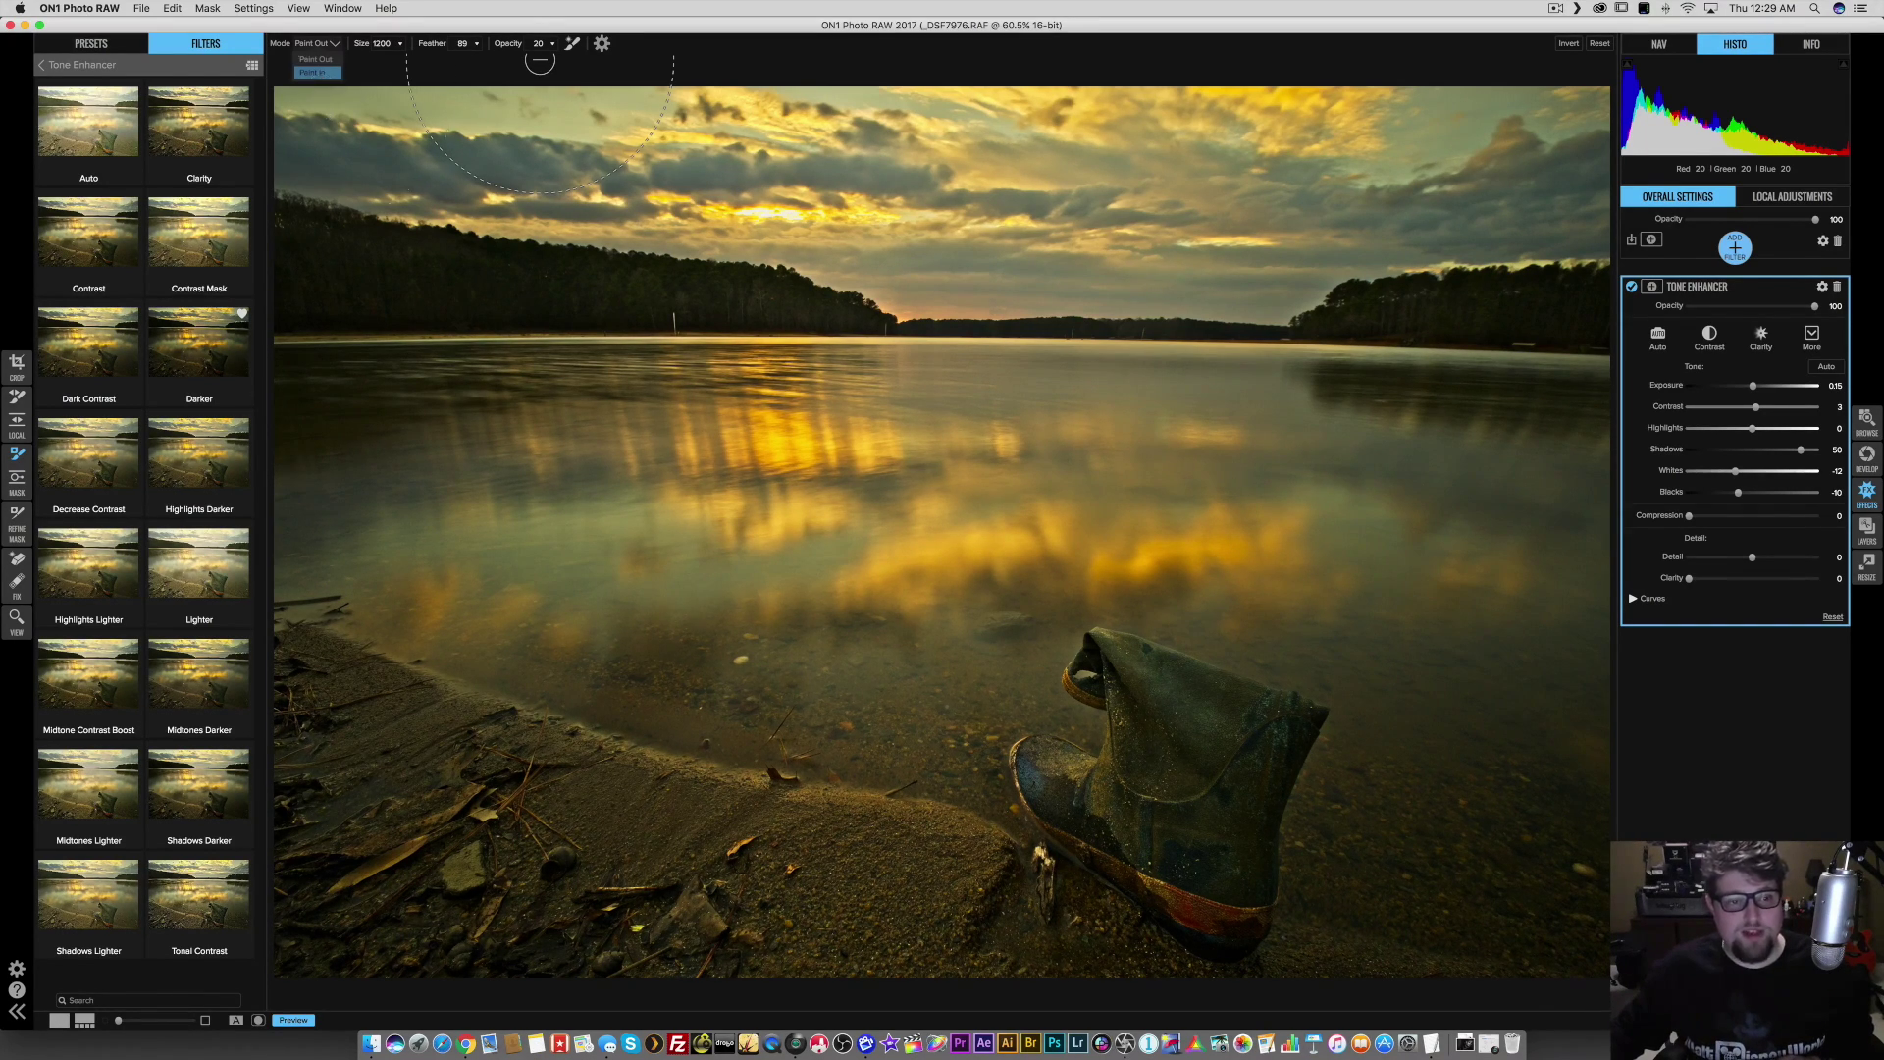
left_click(316, 59)
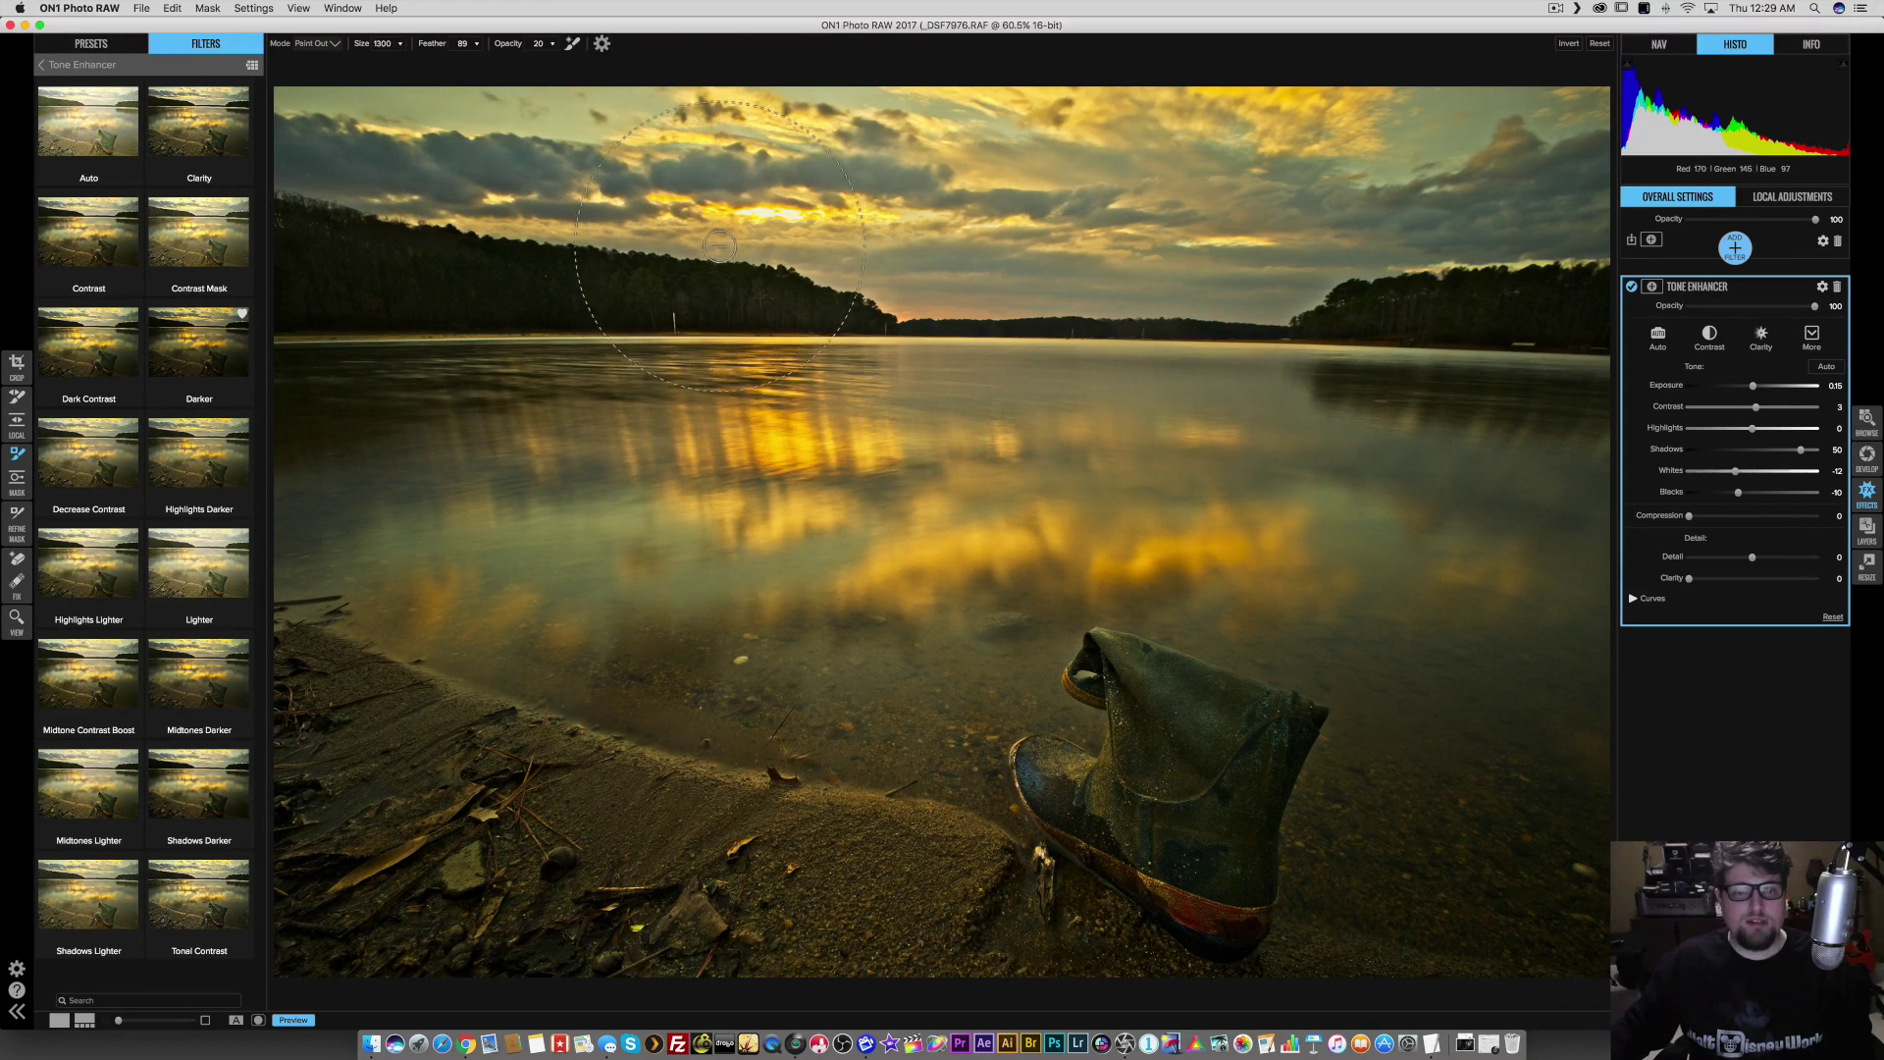
key("bracketright")
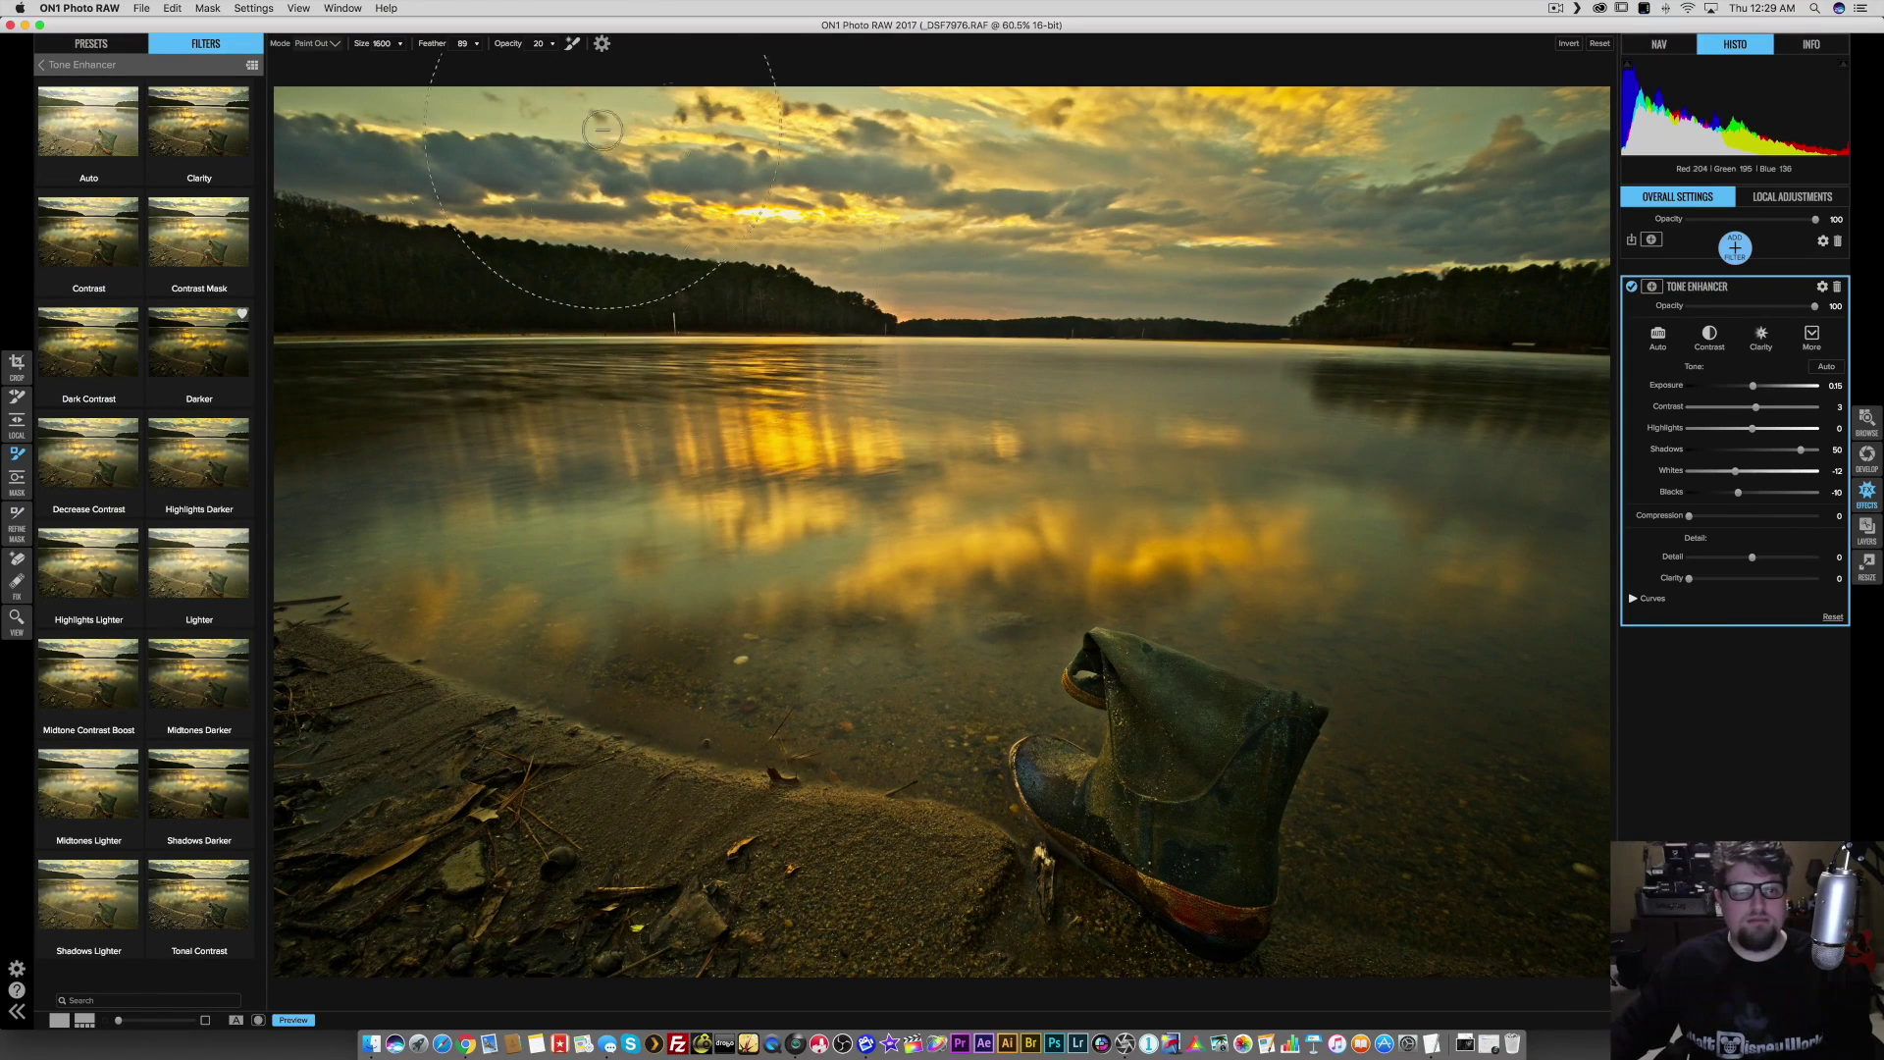
left_click_drag(453, 46, 469, 57)
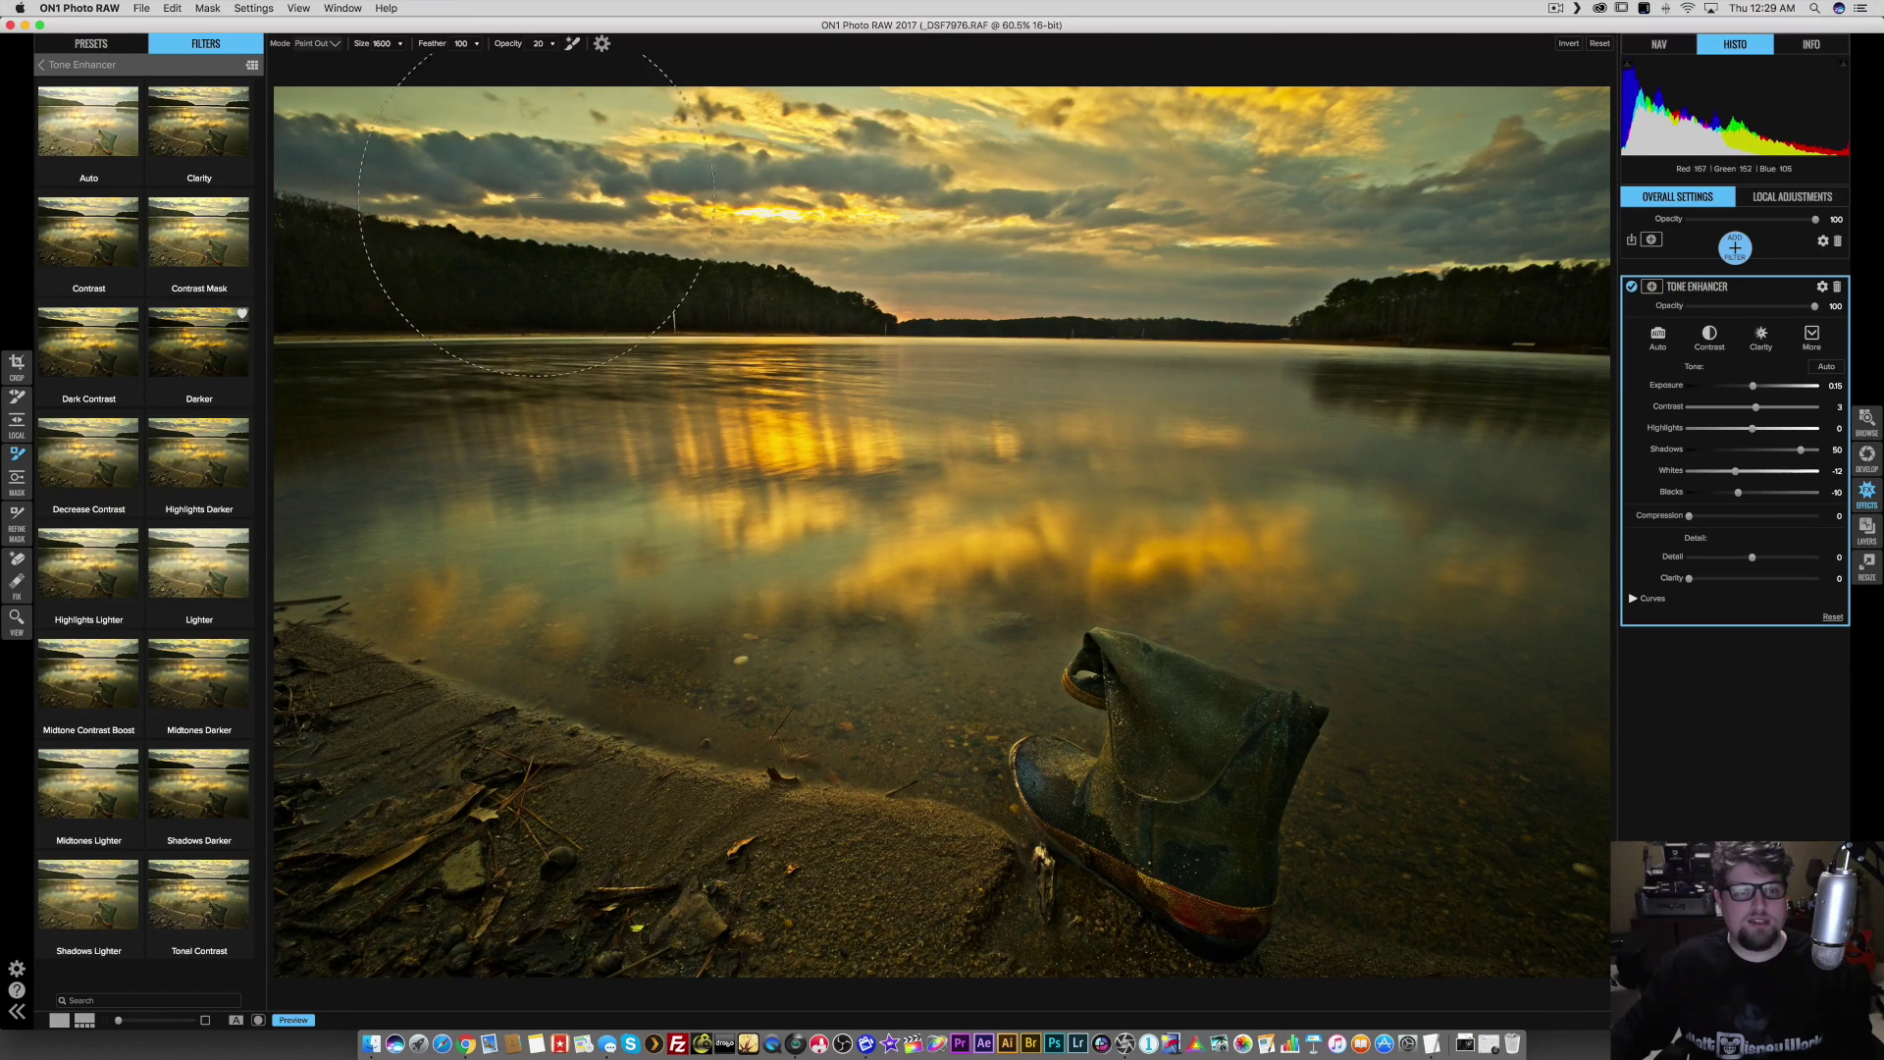
key("bracketleft")
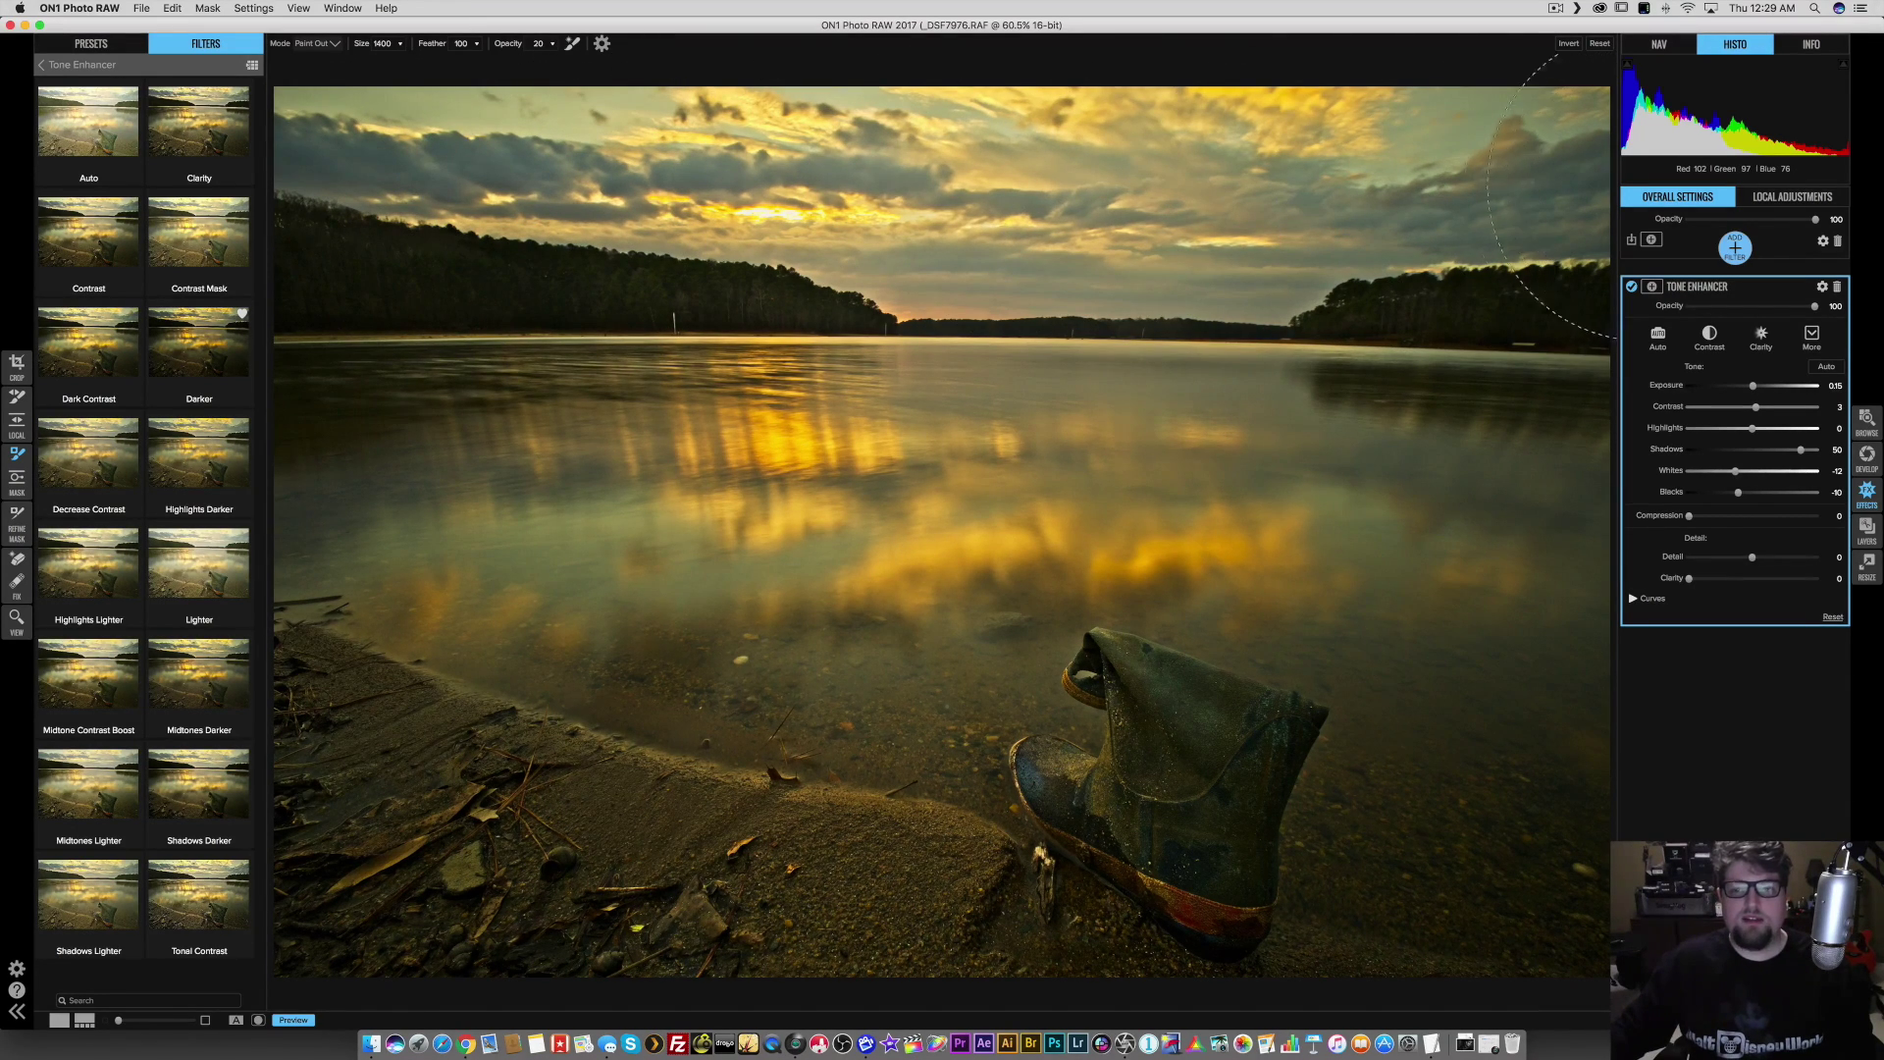
left_click(911, 236)
key("bracketleft")
key("bracketleft")
key("bracketleft")
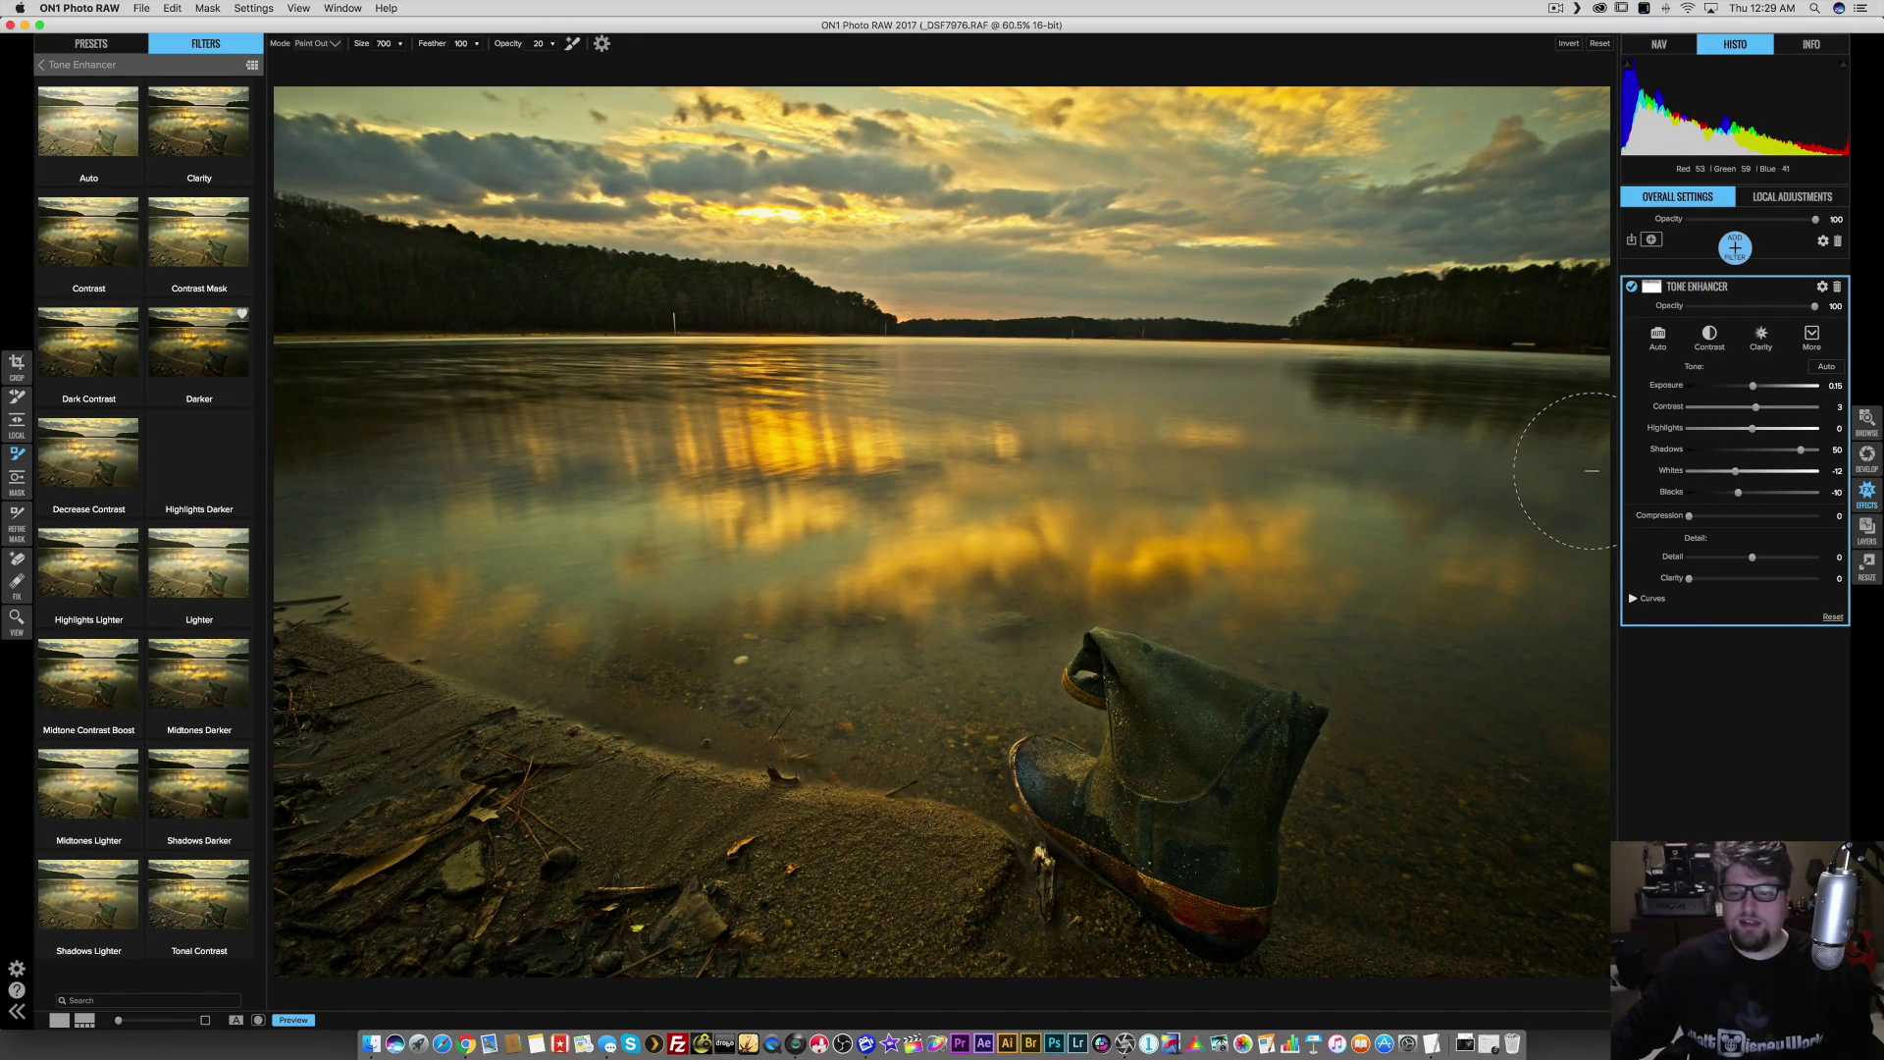
- Set the masked Tone Enhancer's Exposure to -0.15 and raise its Shadows to 95
left_click_drag(1753, 389, 1750, 389)
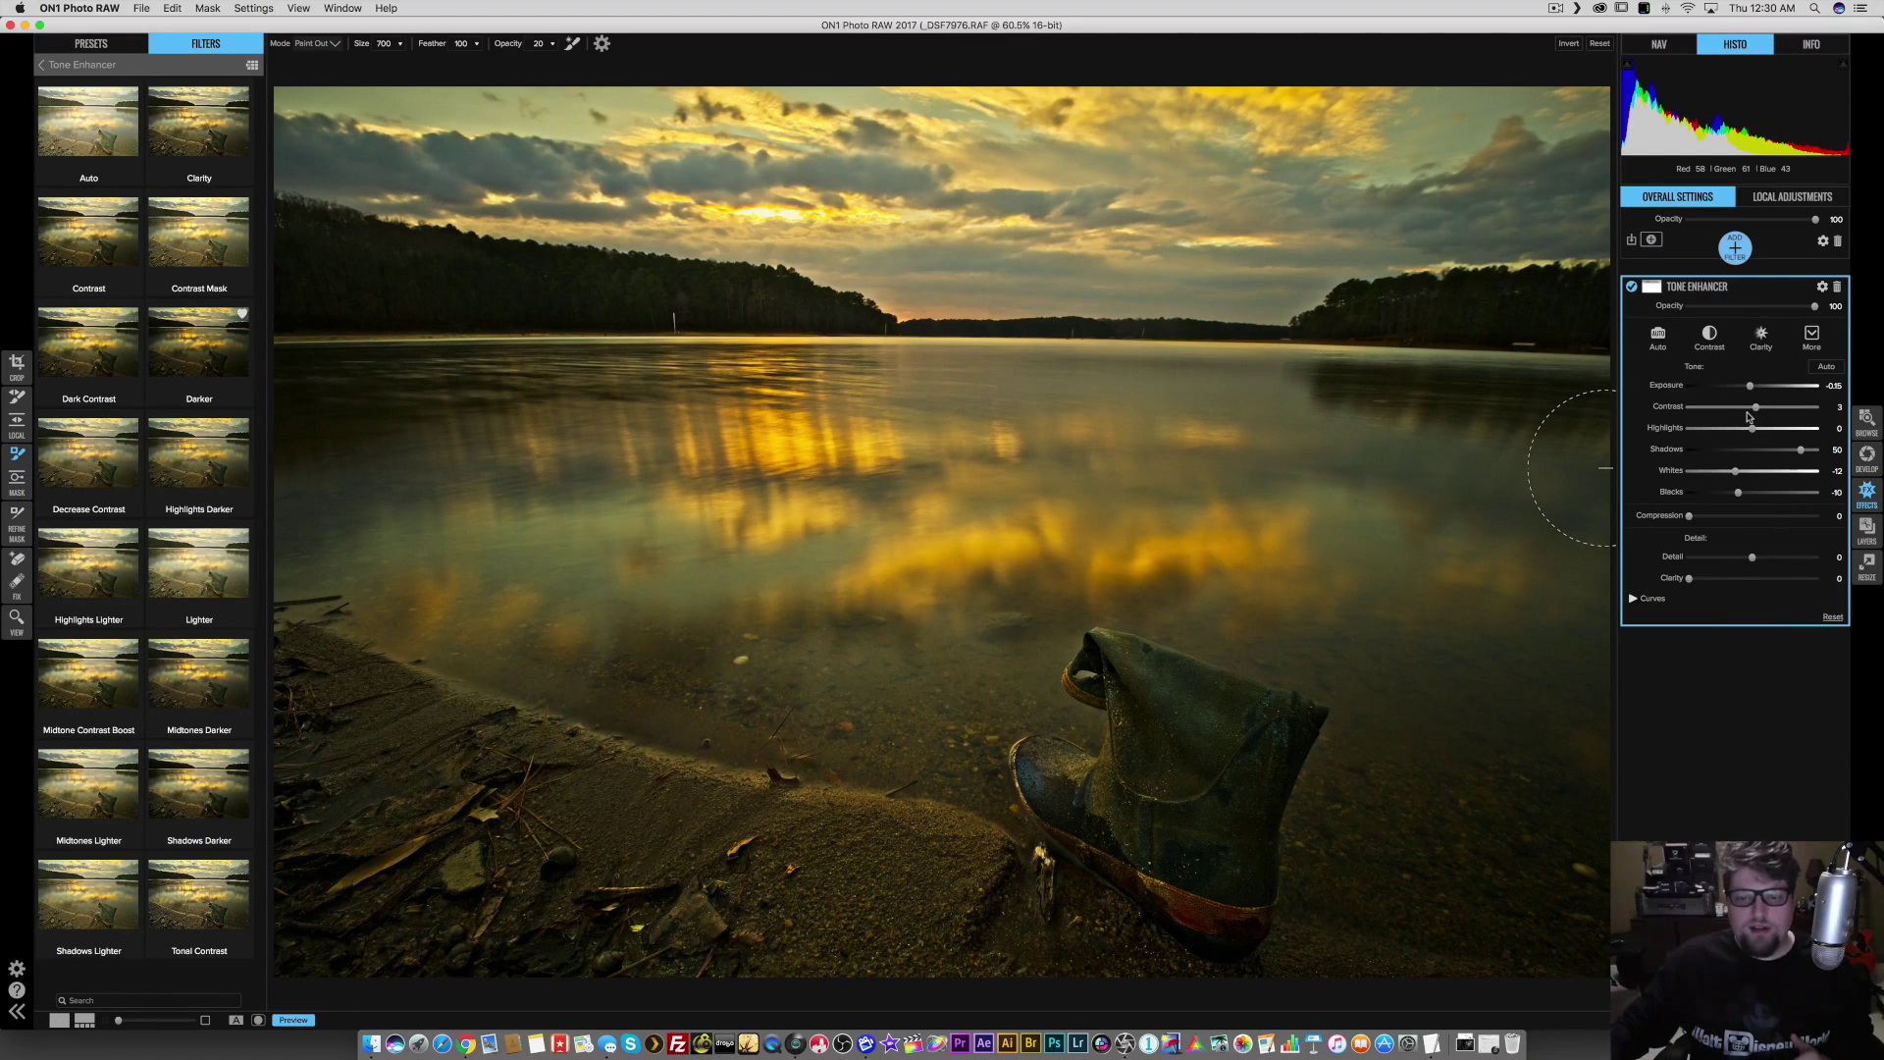
left_click_drag(1802, 450, 1813, 452)
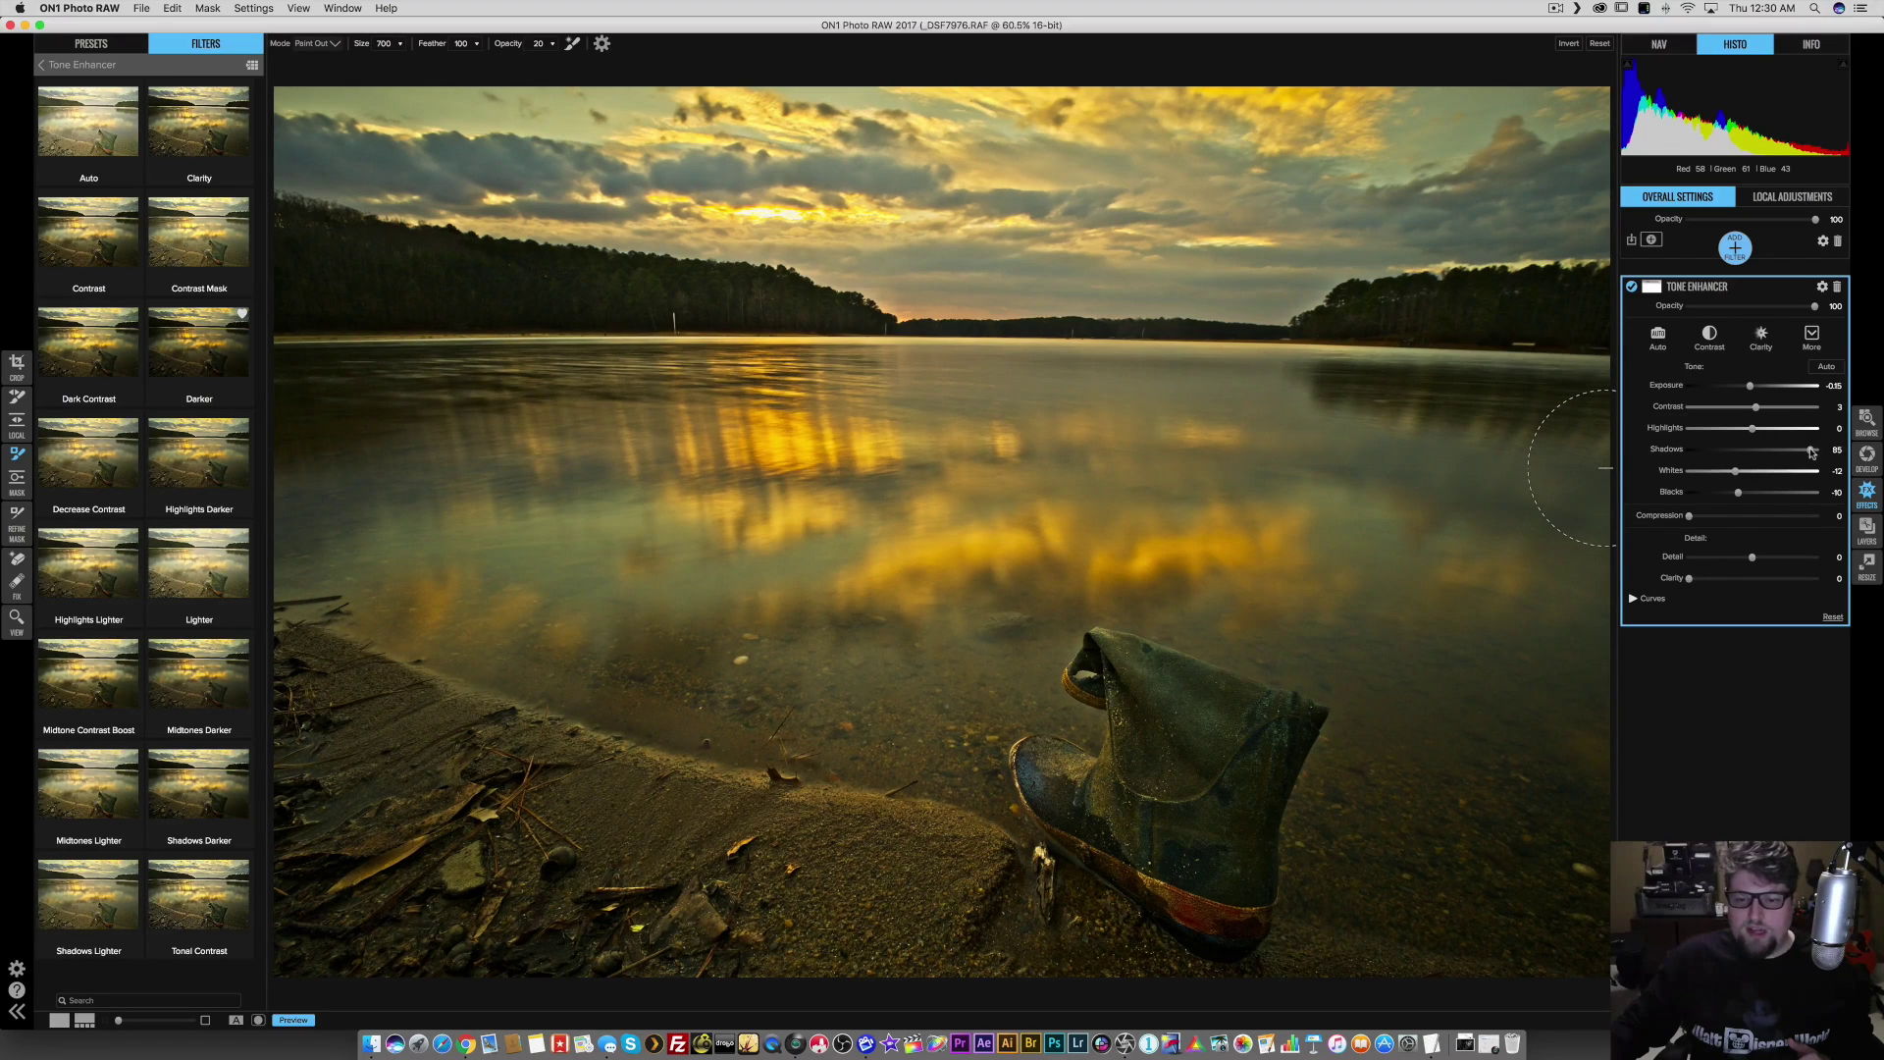
left_click_drag(1813, 452, 1814, 453)
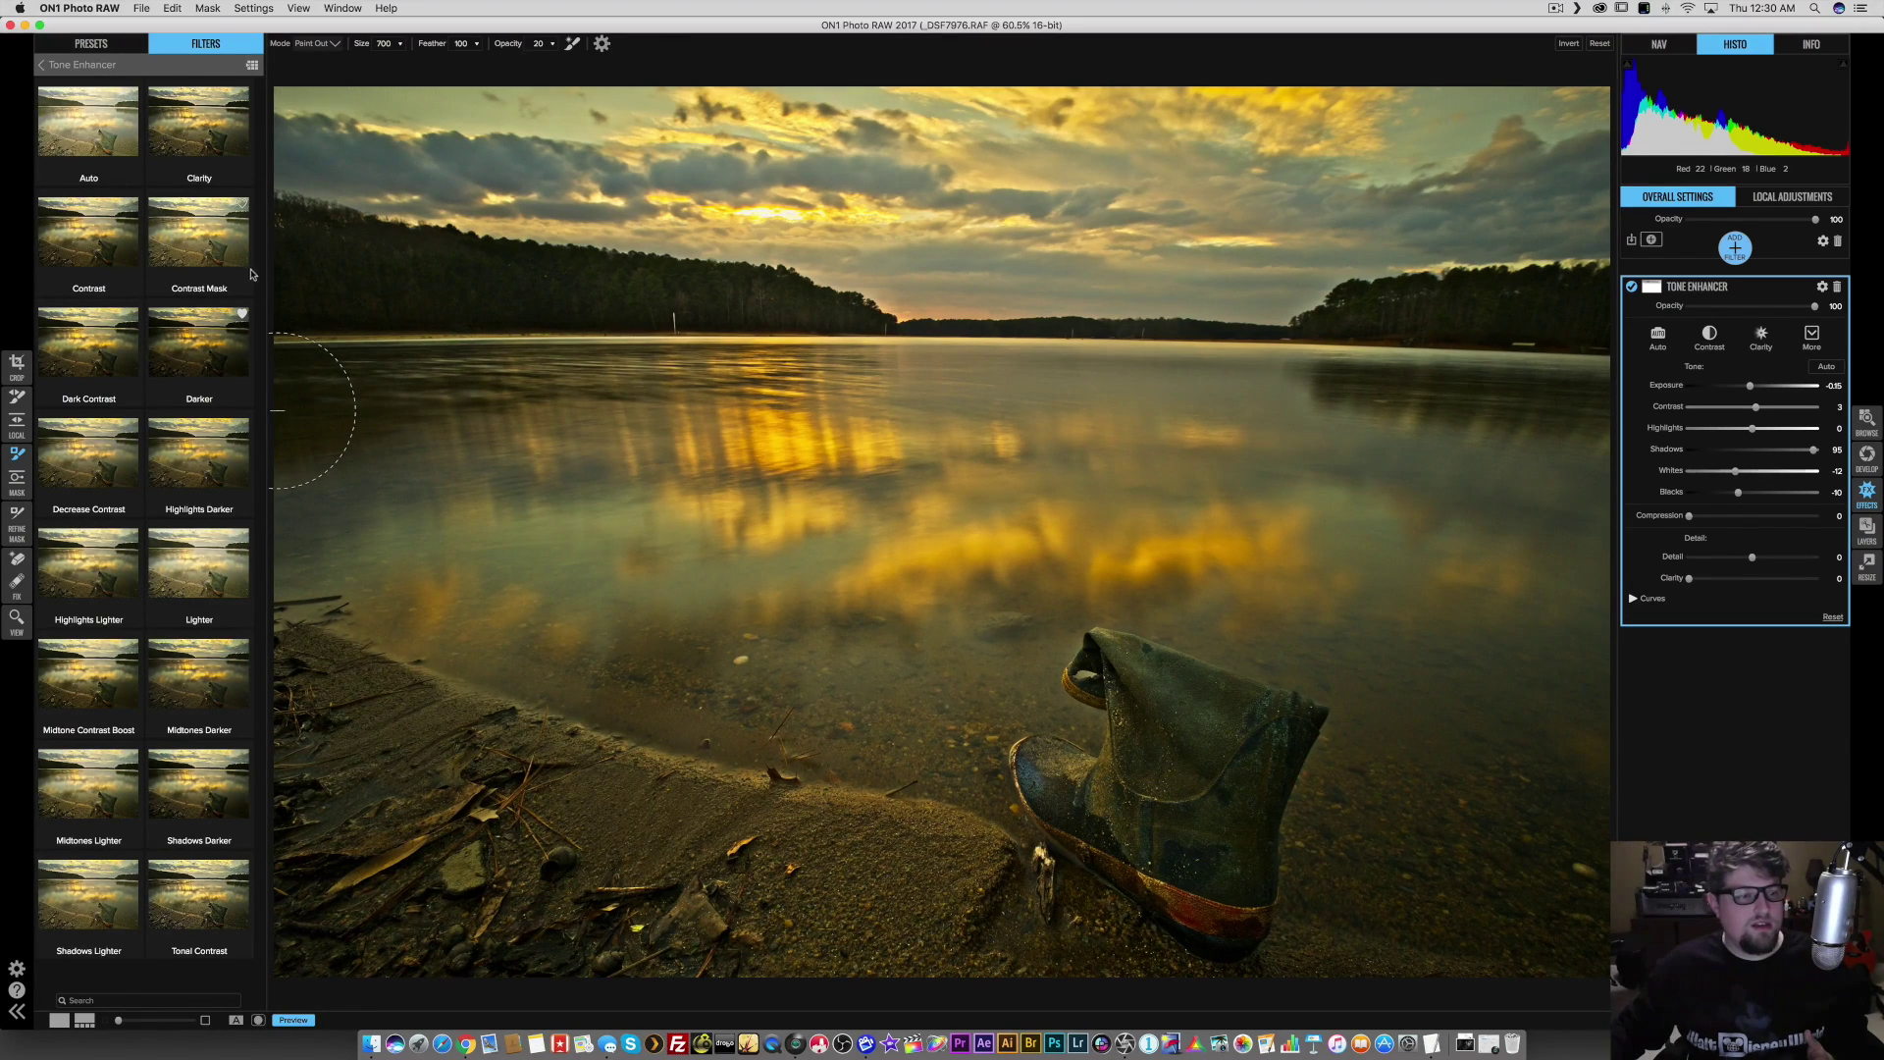
- Apply the Highlights Darker preset to the masked Tone Enhancer filter and return to the View tool
left_click(198, 463)
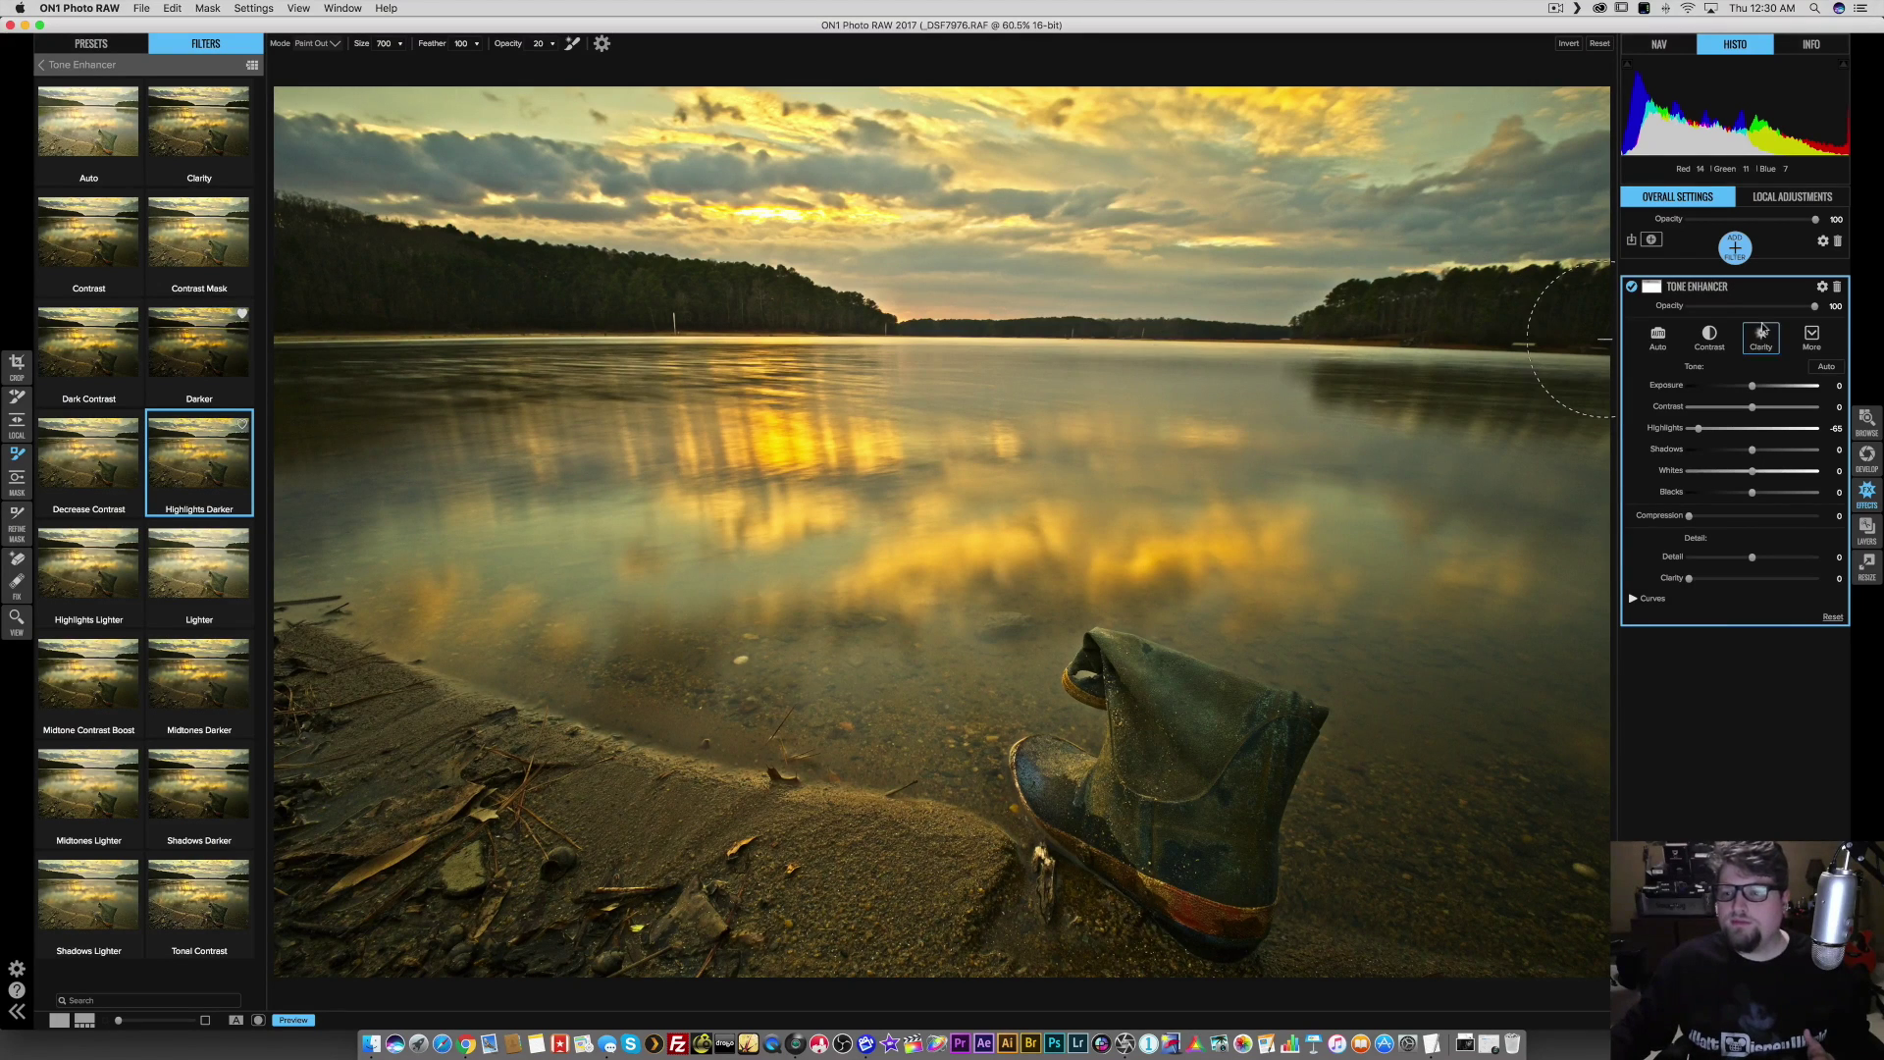
key("z")
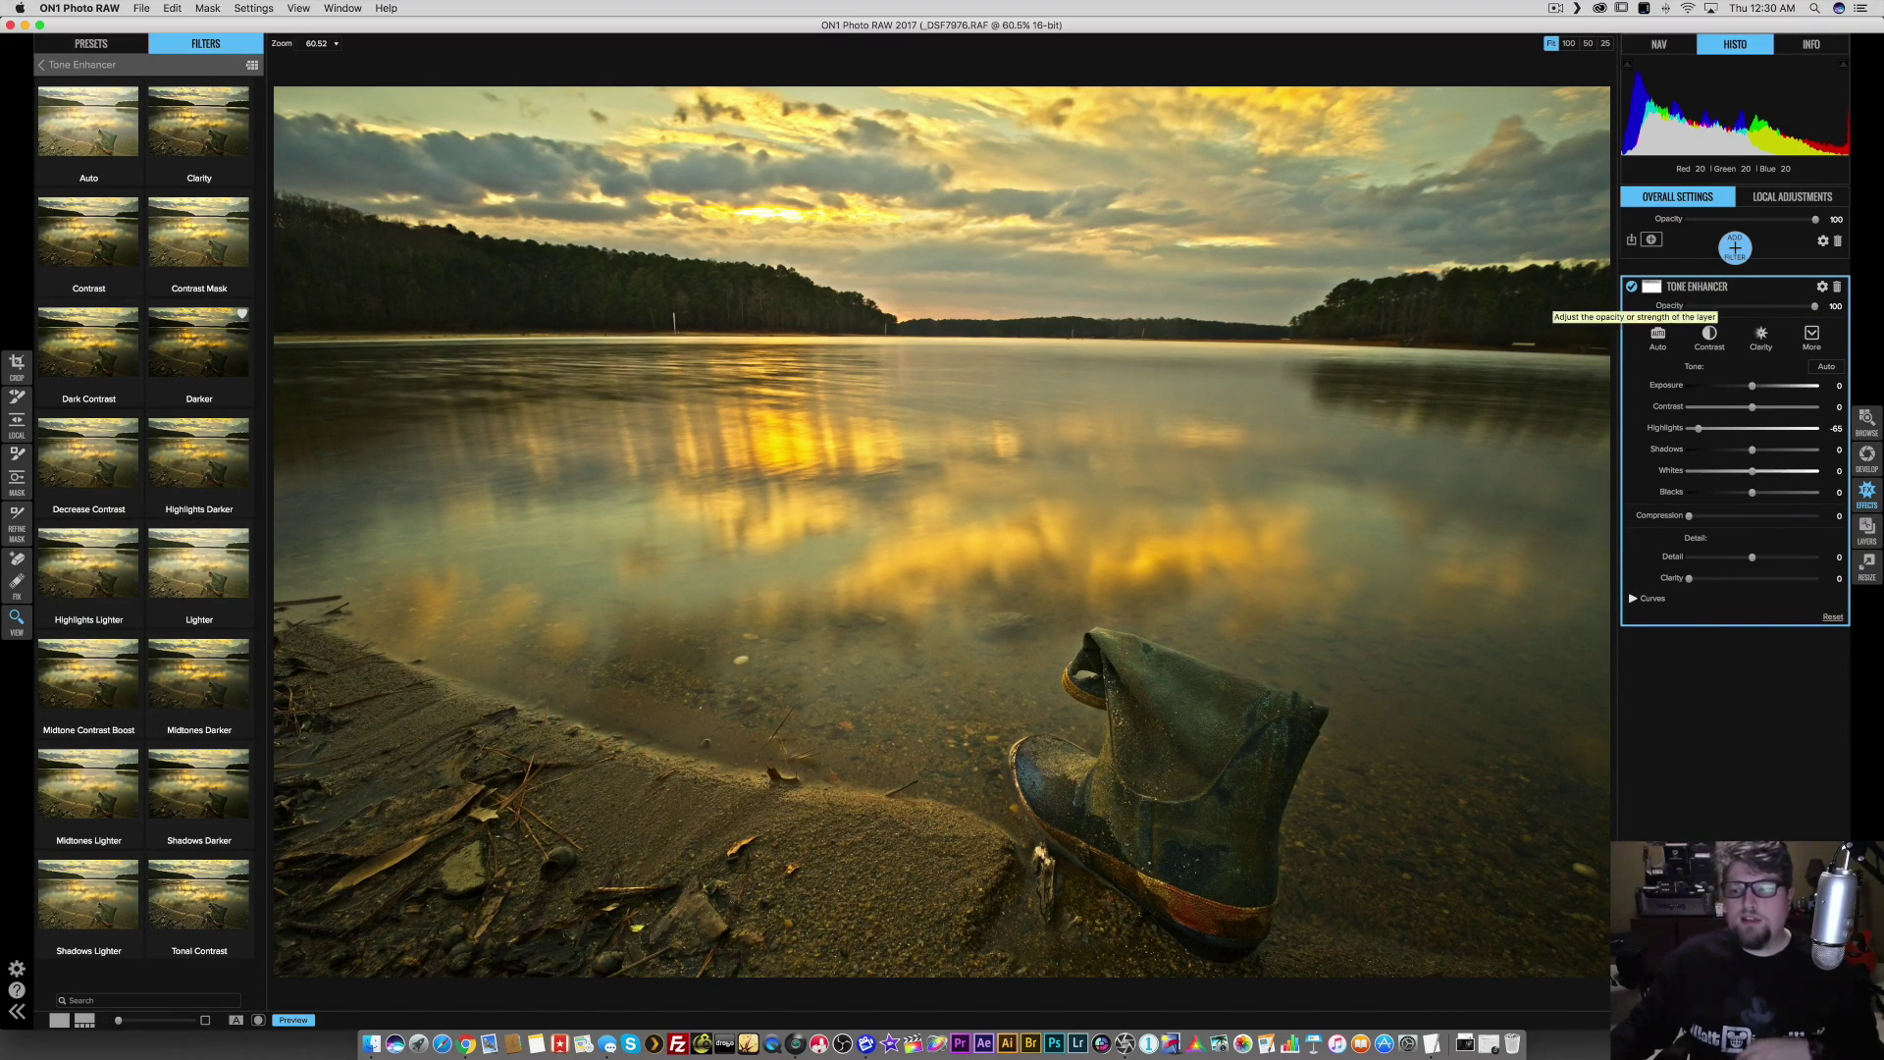
- Return to the Develop module and lower the Tone & Color Exposure to -0.5
left_click(1864, 462)
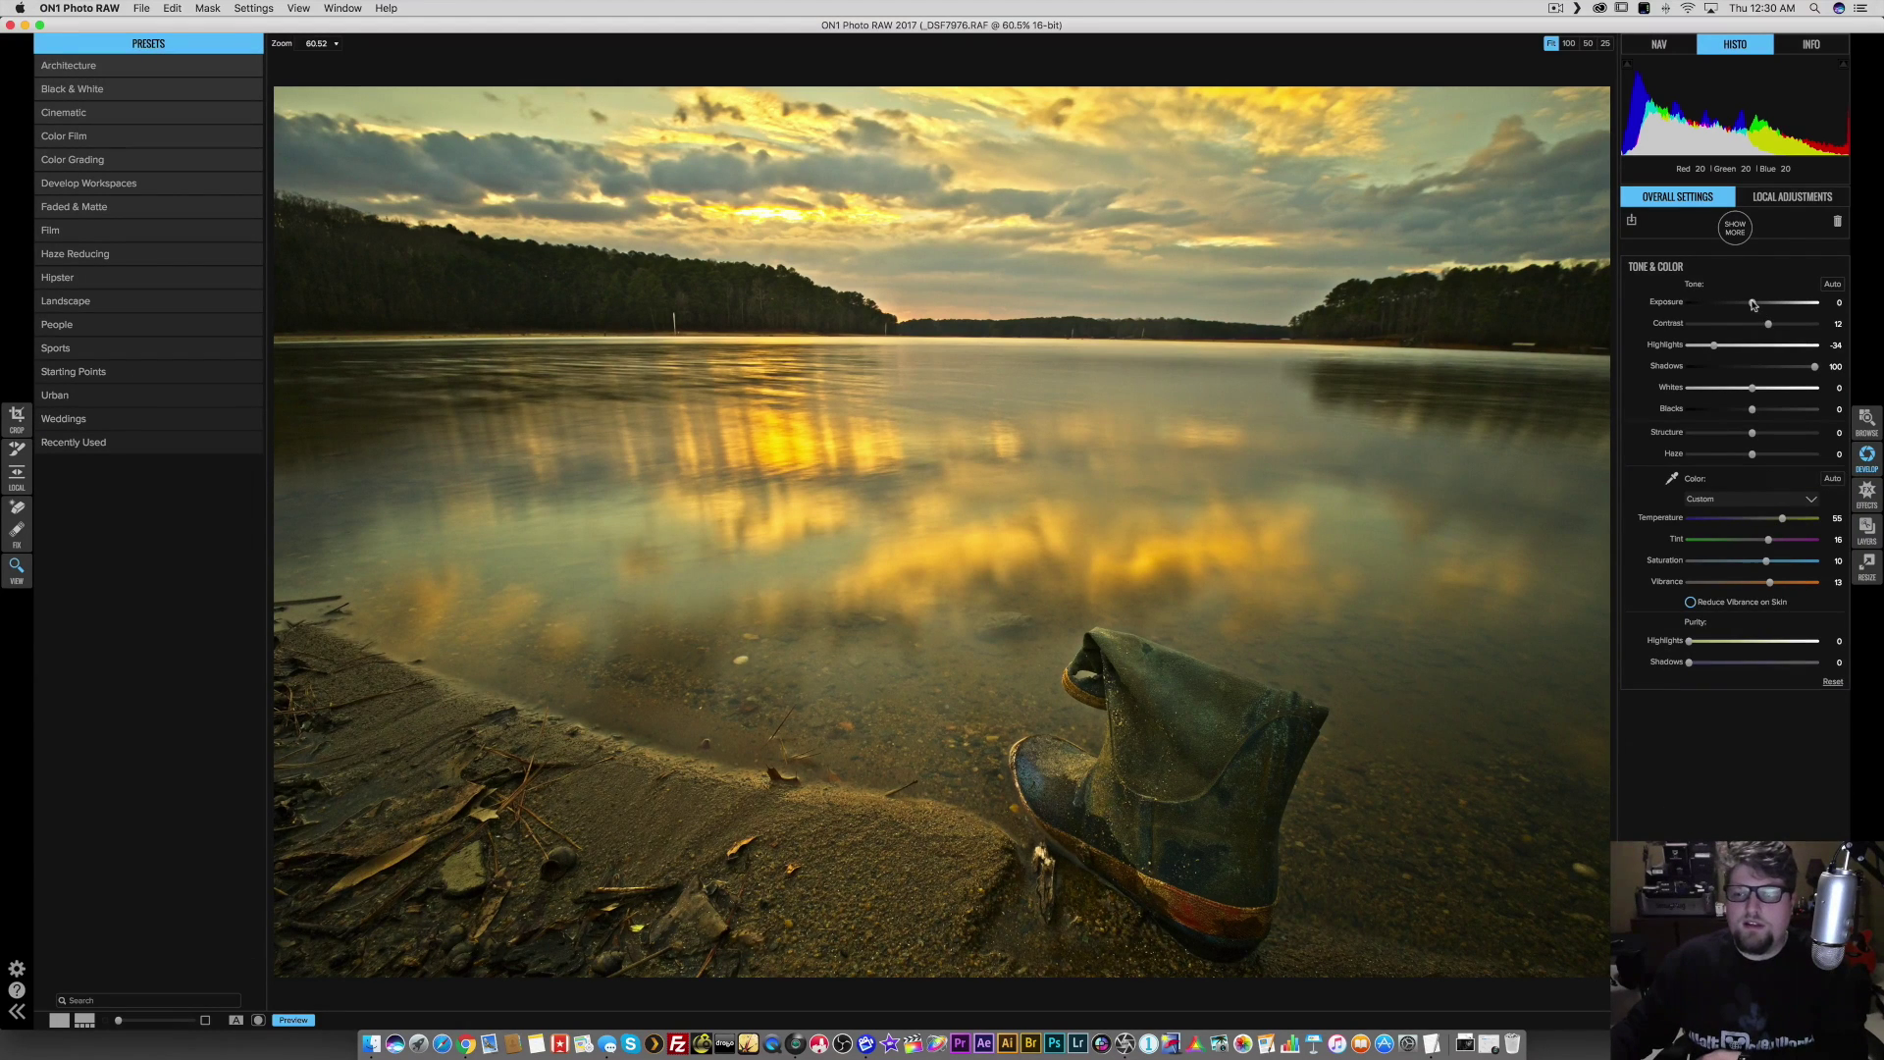
left_click_drag(1752, 304, 1746, 304)
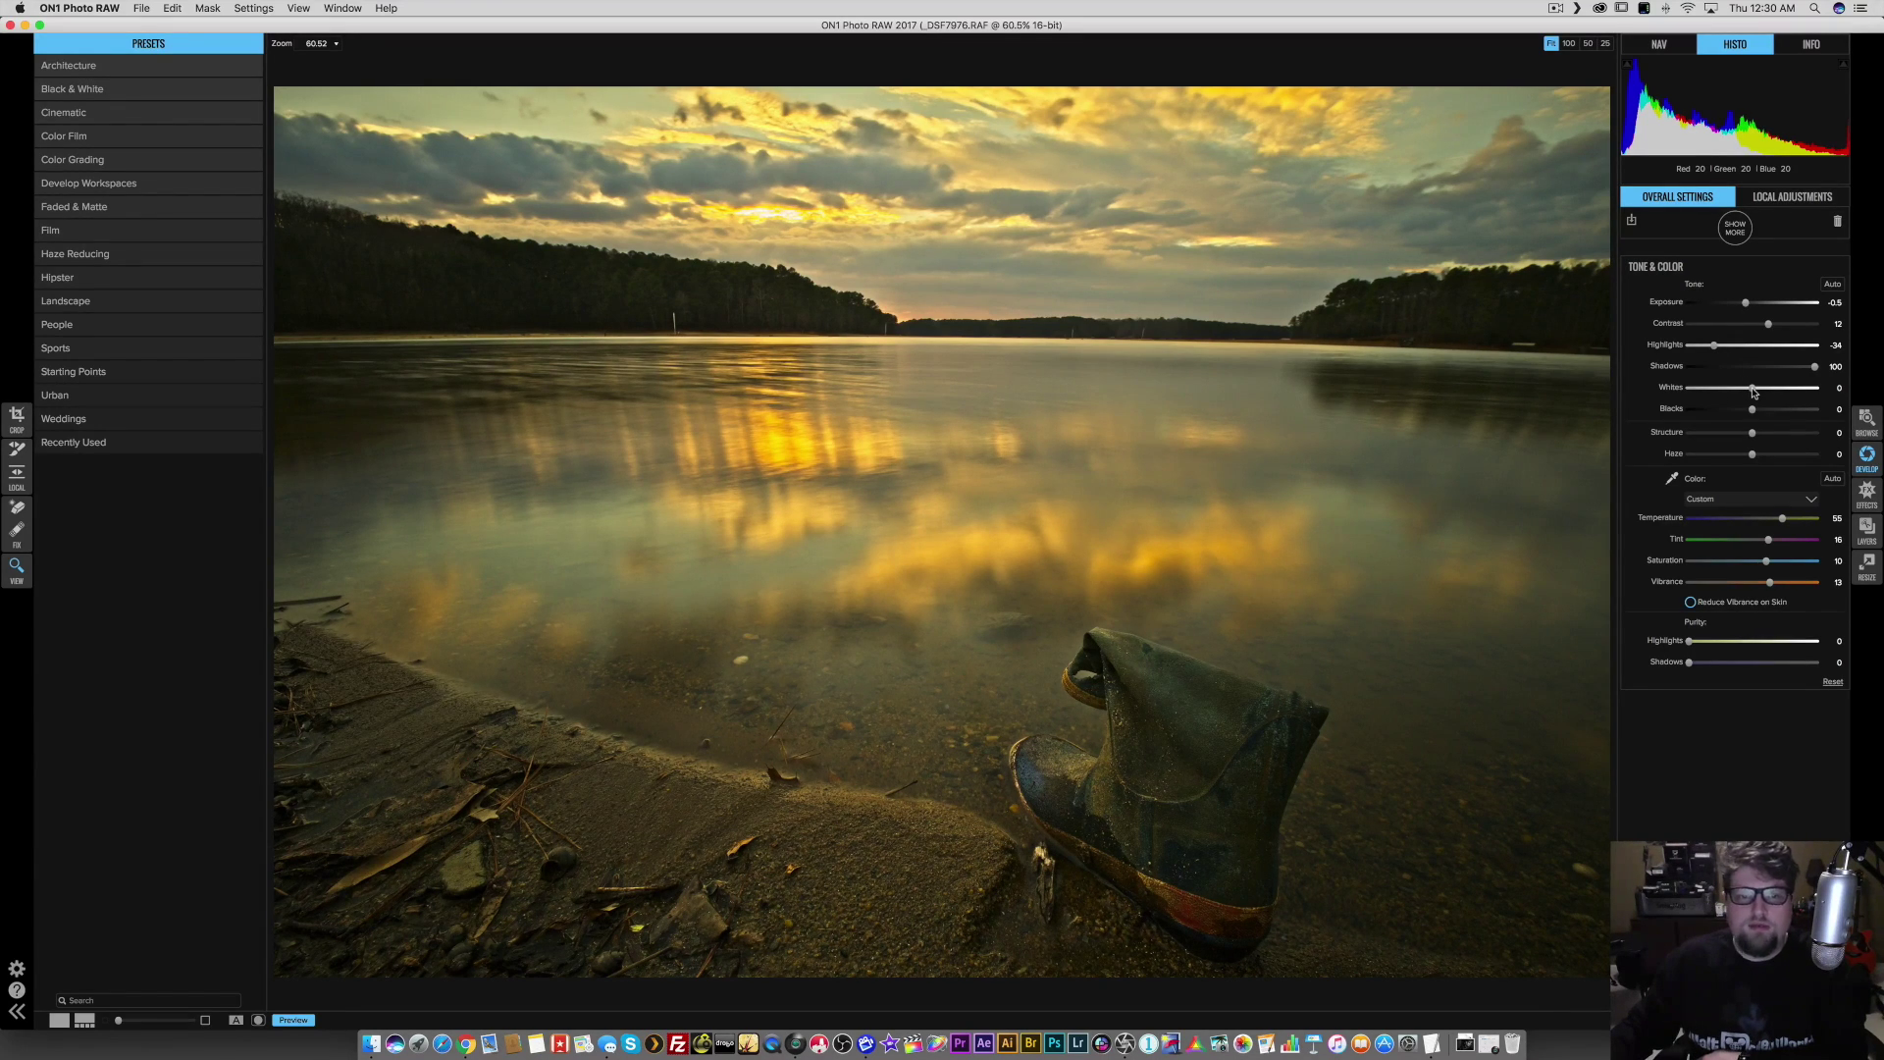
- Add a Curves adjustment with an upper point at In 211, Out 197 and a lower point at In 77, Out 77
left_click(1738, 232)
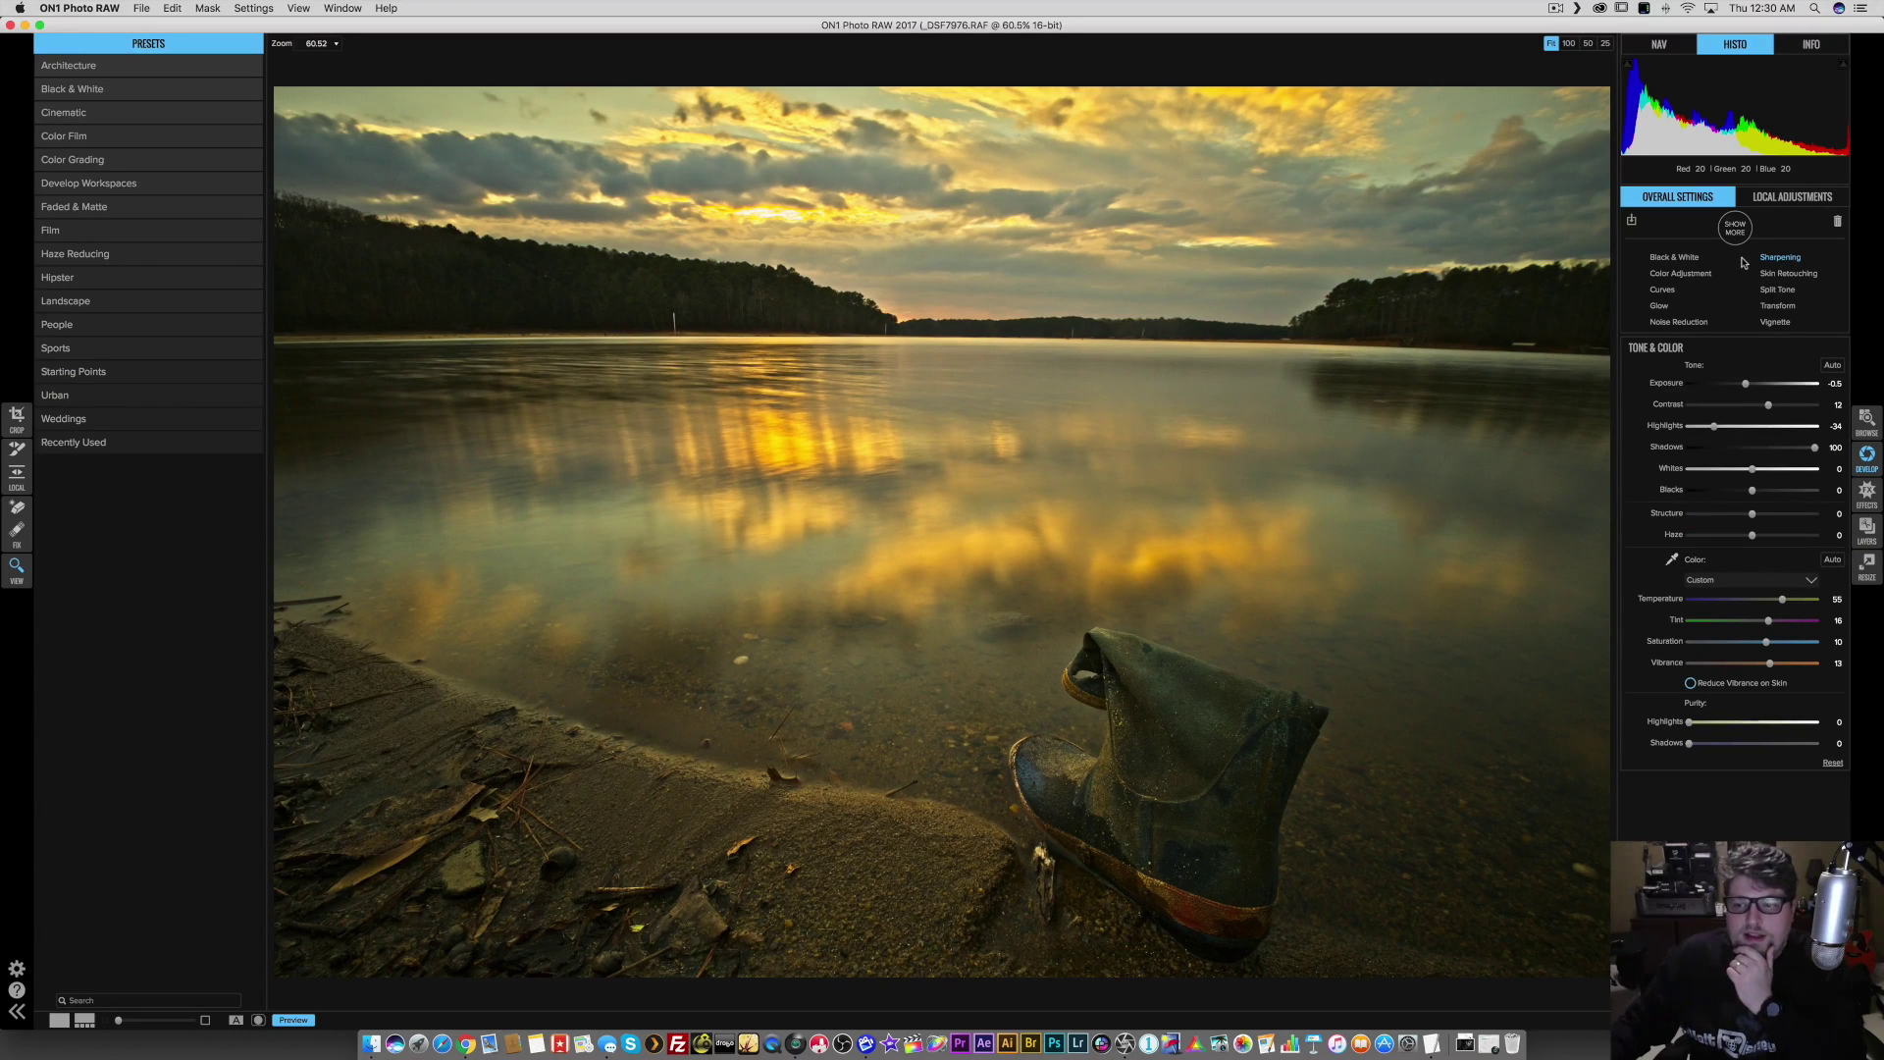
left_click(1662, 289)
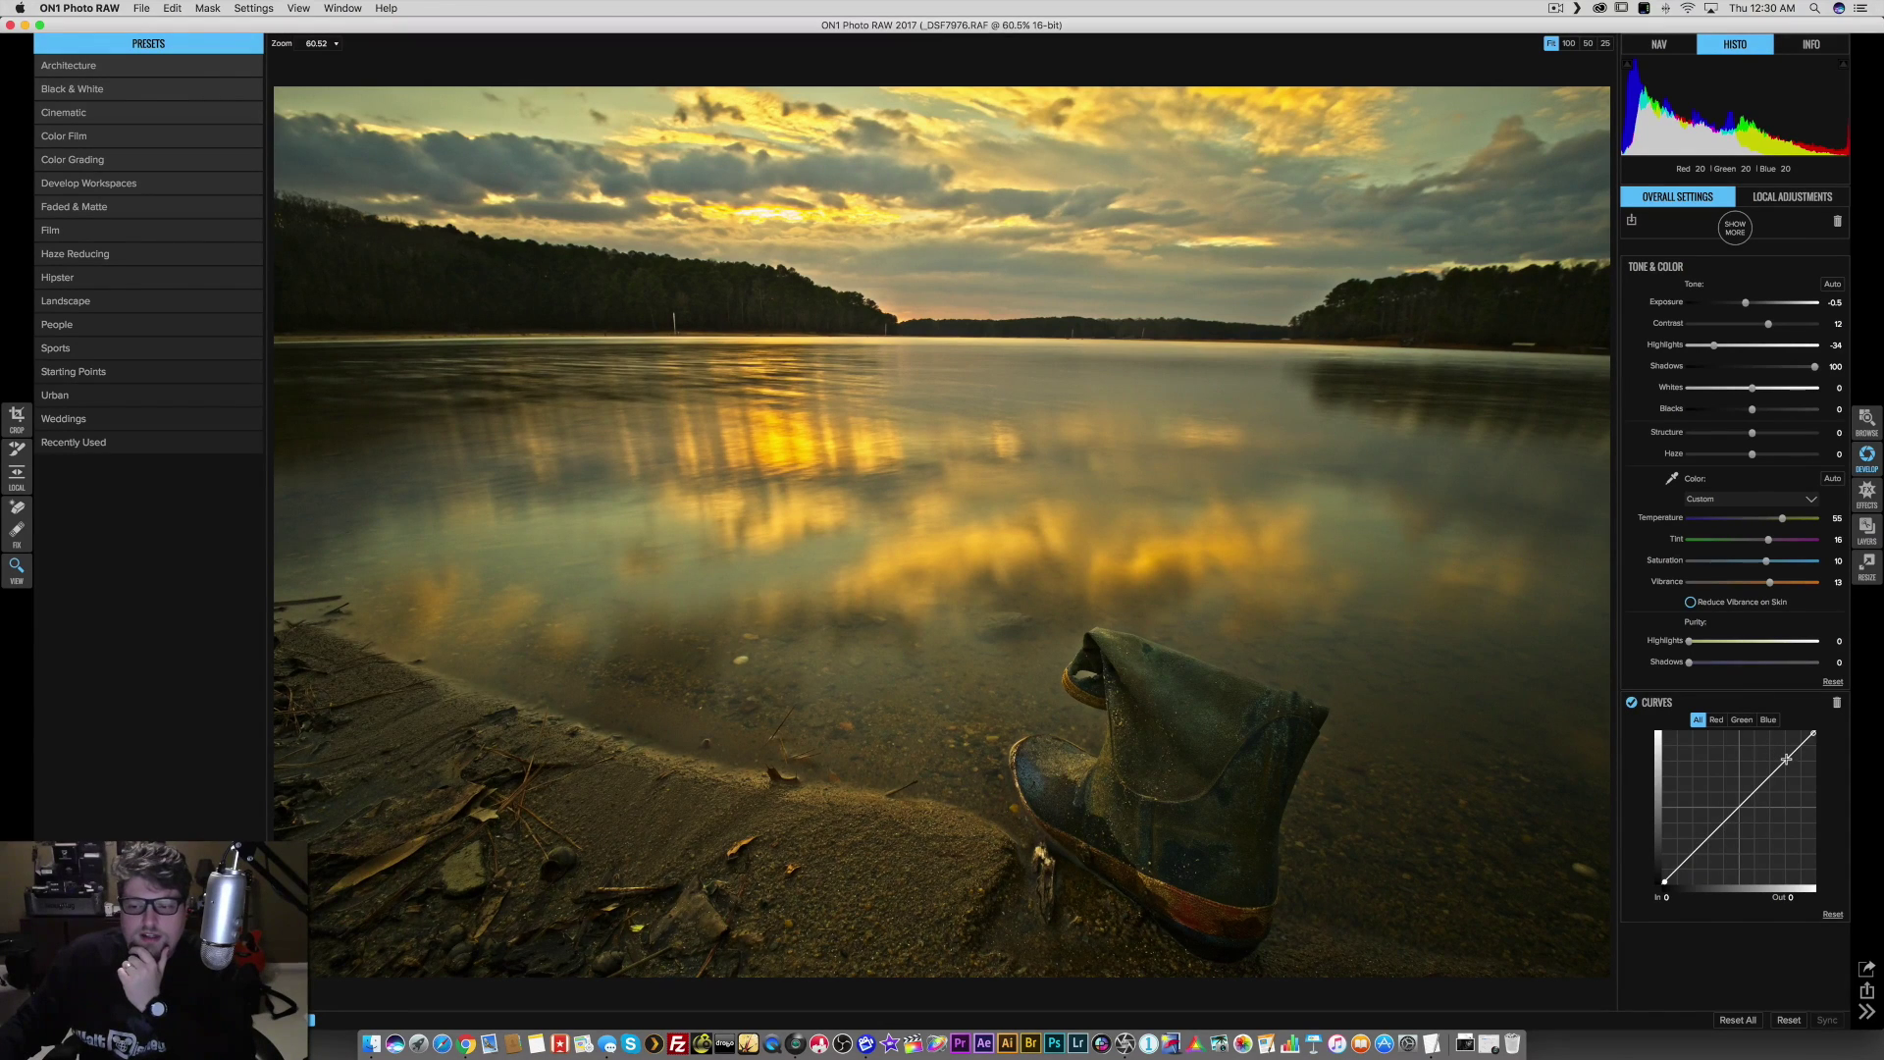
left_click_drag(1785, 759, 1790, 766)
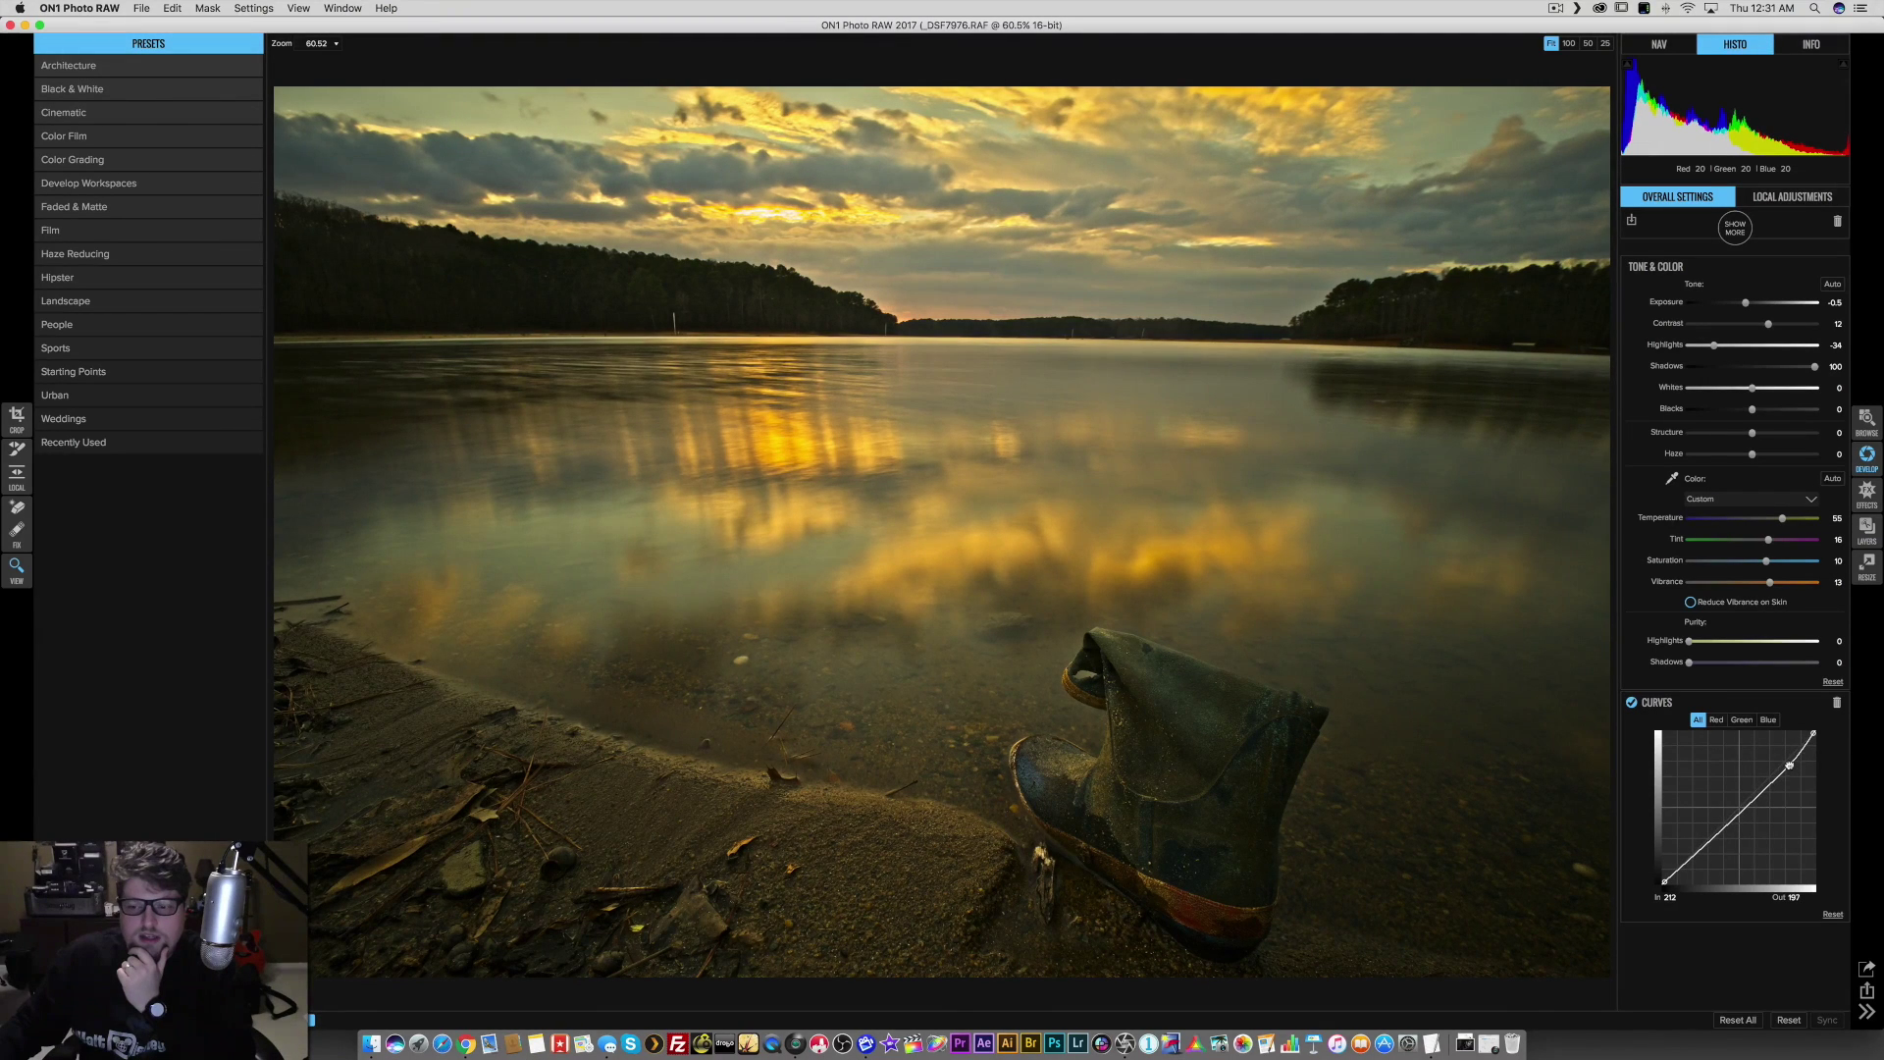
left_click_drag(1714, 836, 1708, 840)
left_click_drag(1789, 765, 1790, 766)
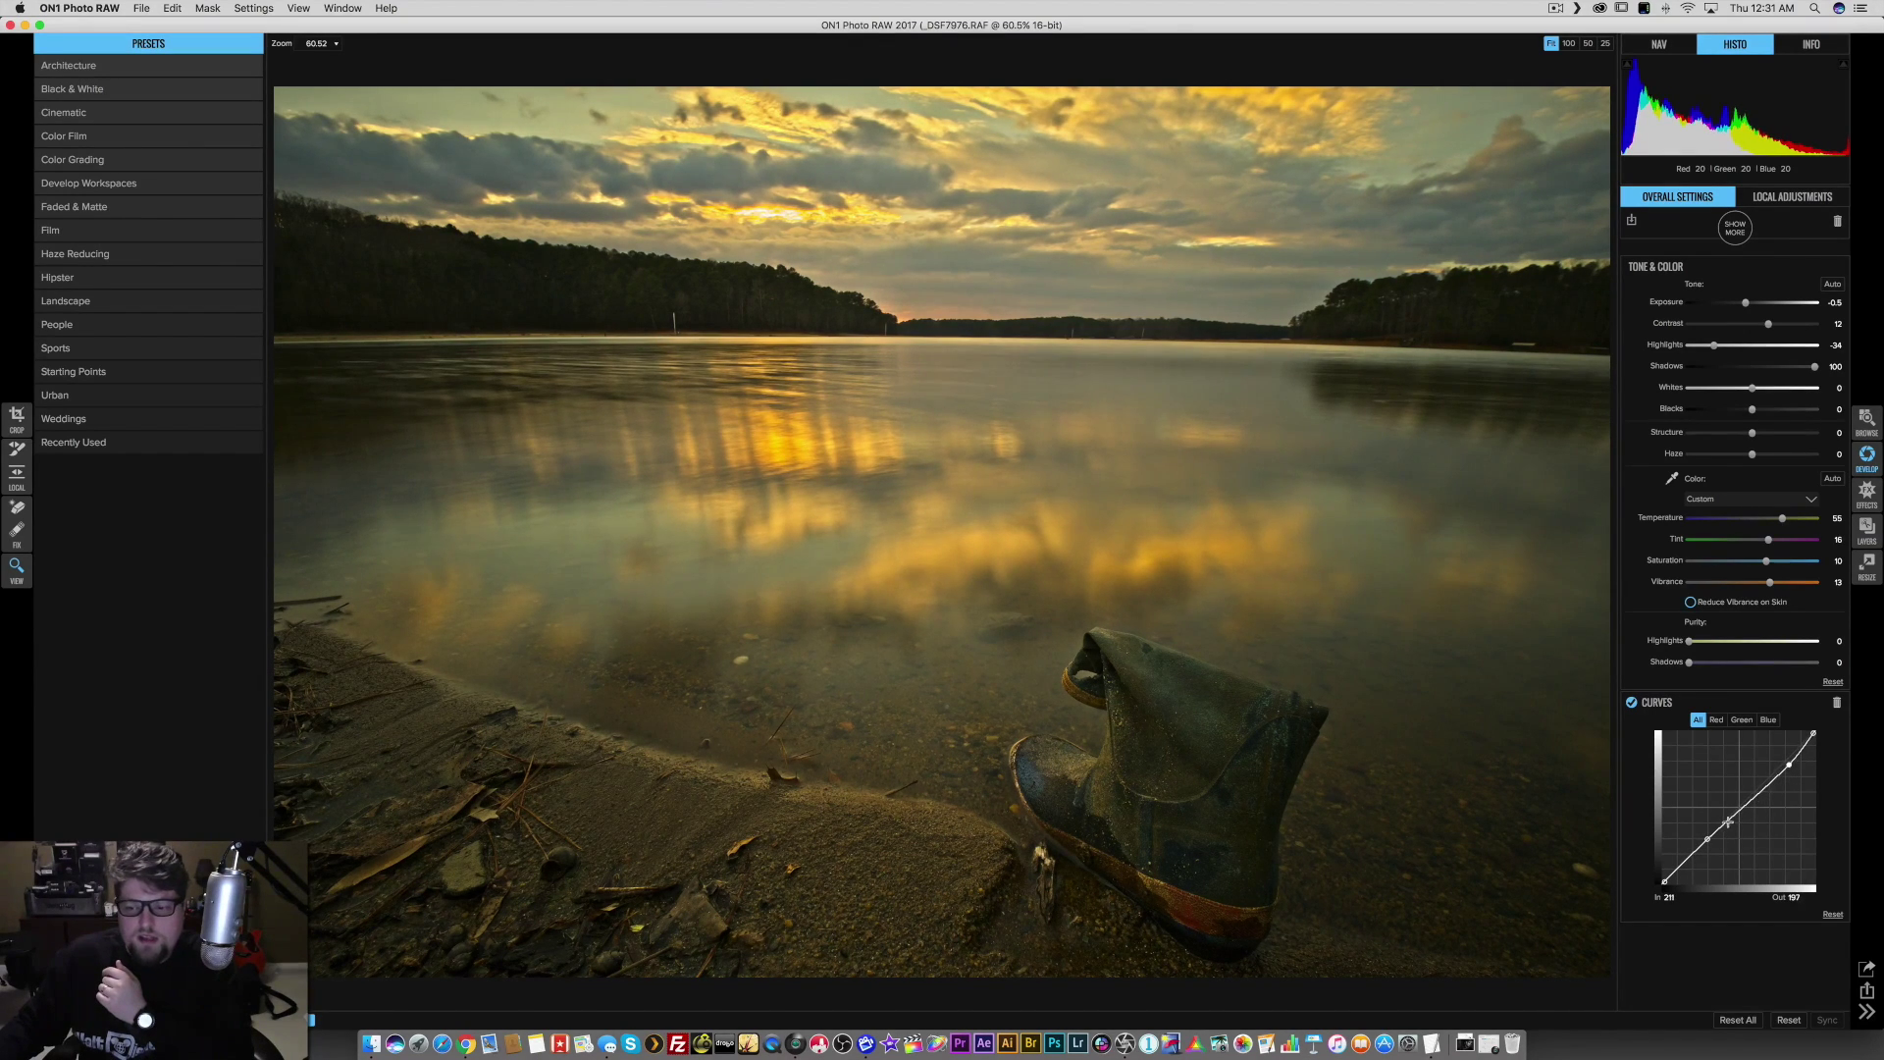
left_click_drag(1708, 841, 1708, 839)
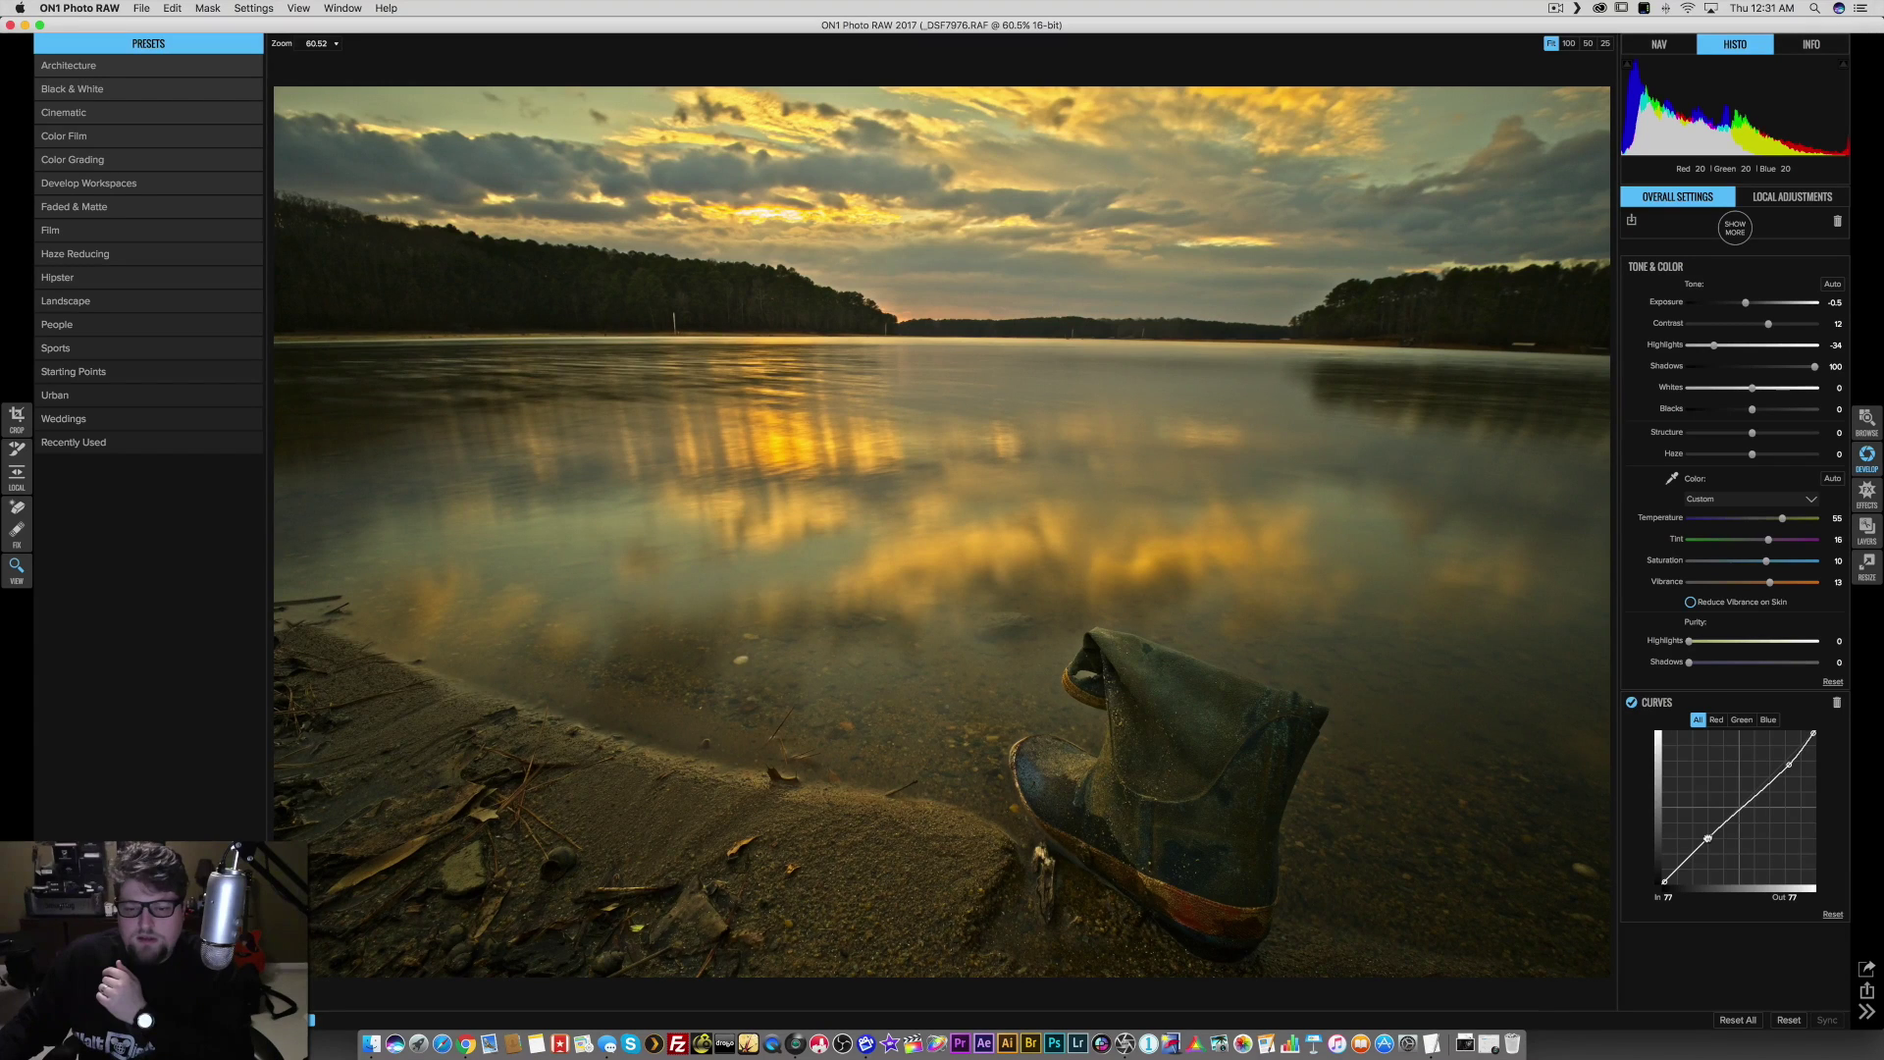
- Add a Vignette adjustment with the Big Softy preset and set its Brightness to 7
left_click(1730, 237)
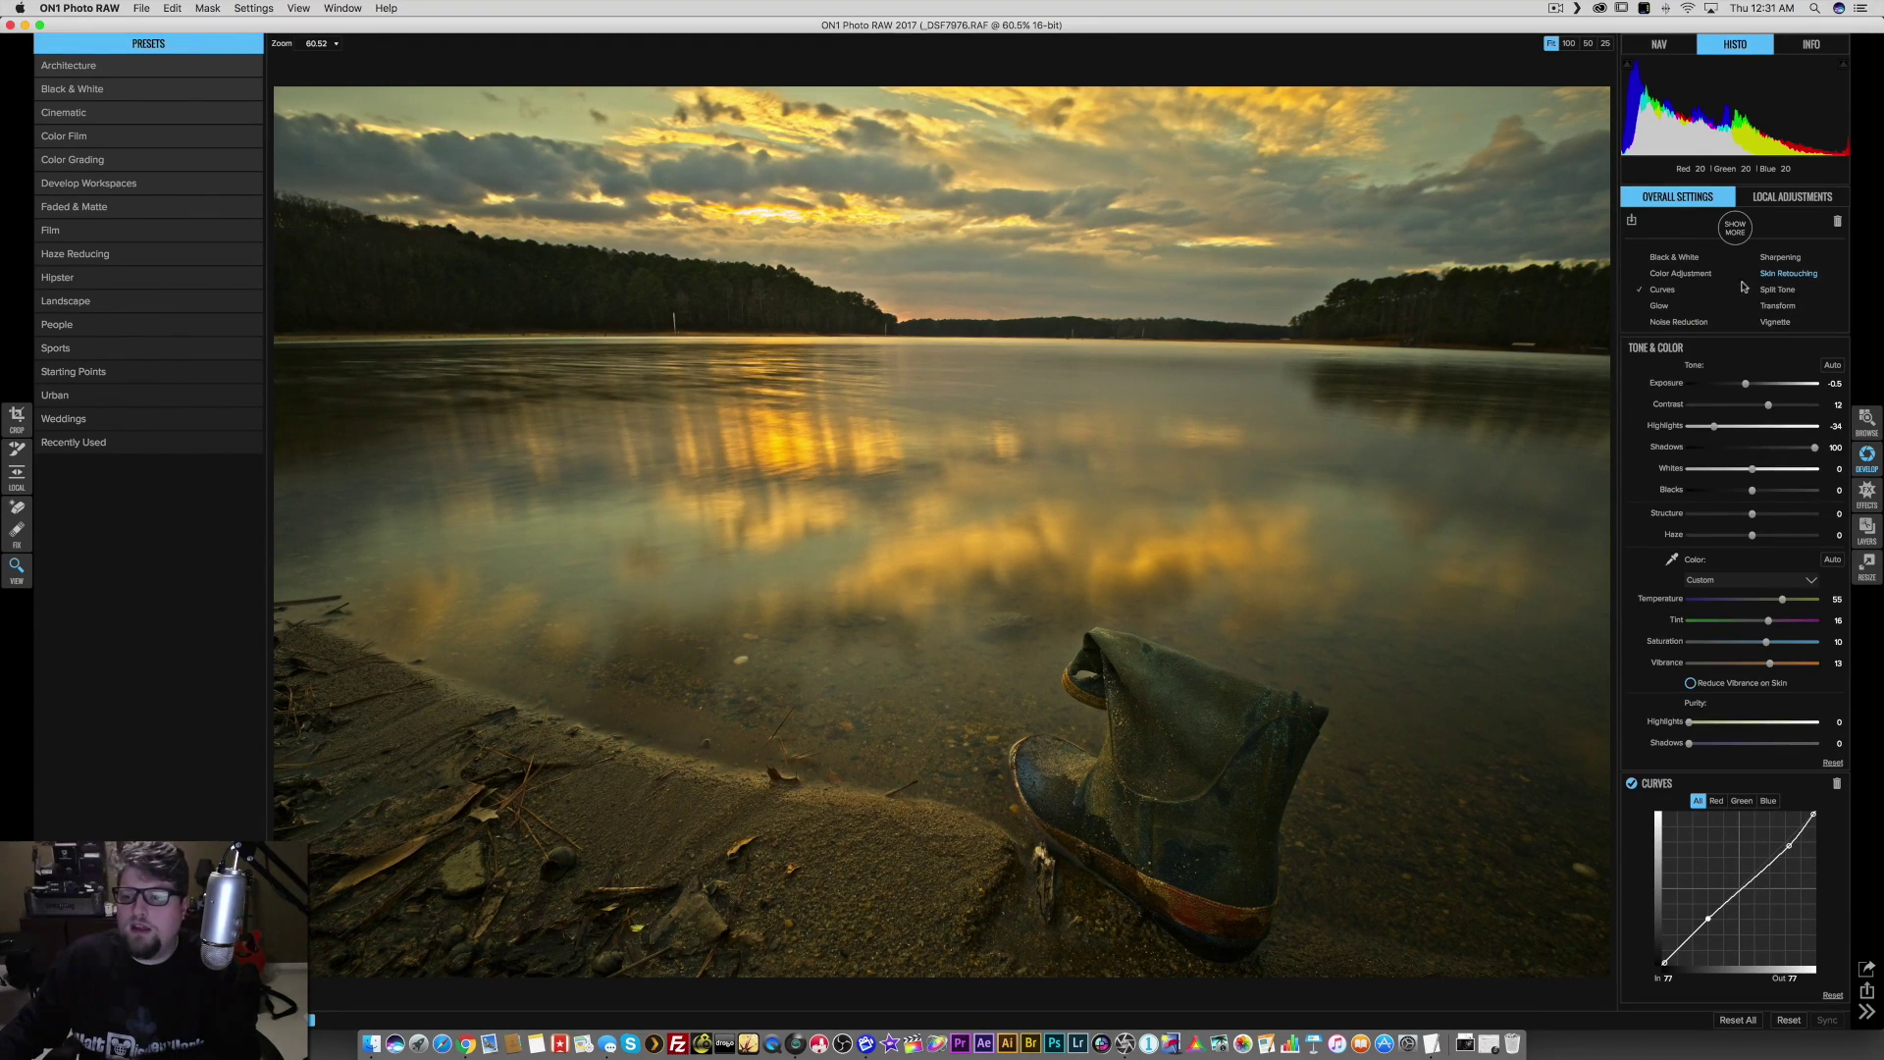
left_click(1775, 322)
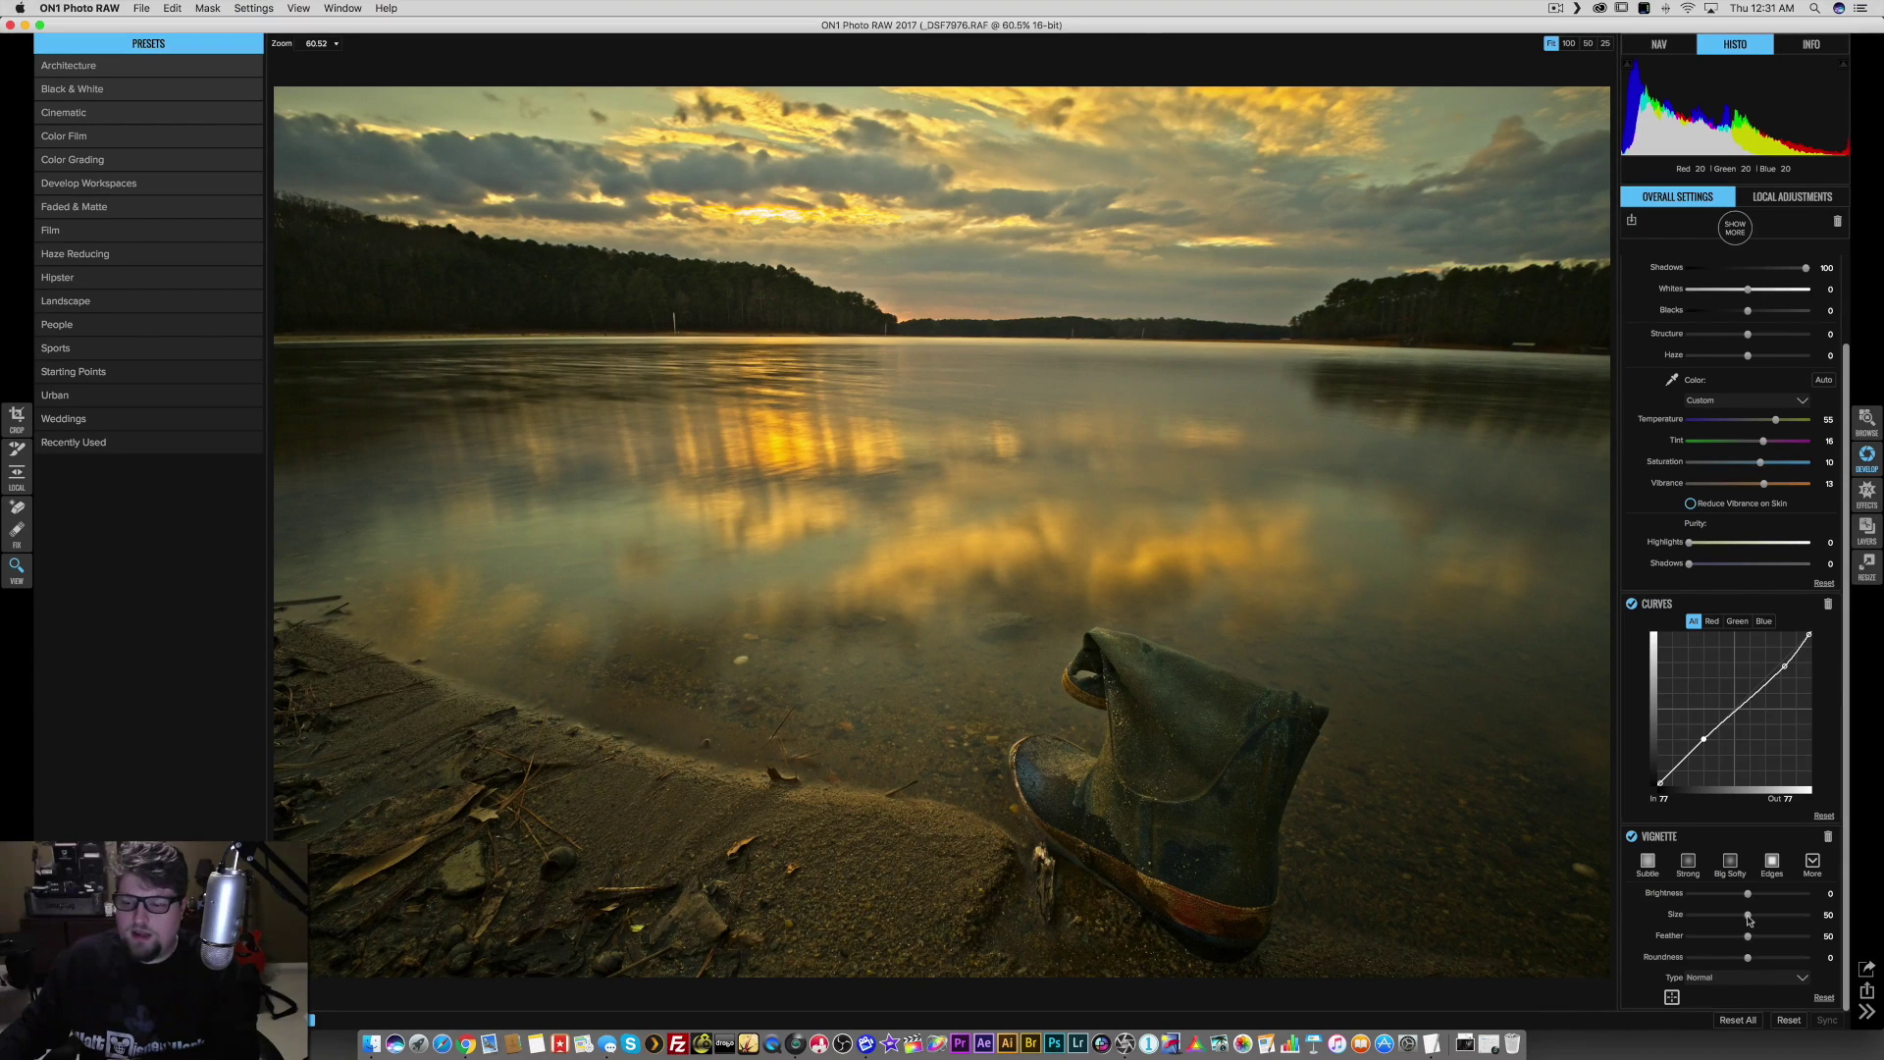
left_click_drag(1746, 918, 1774, 920)
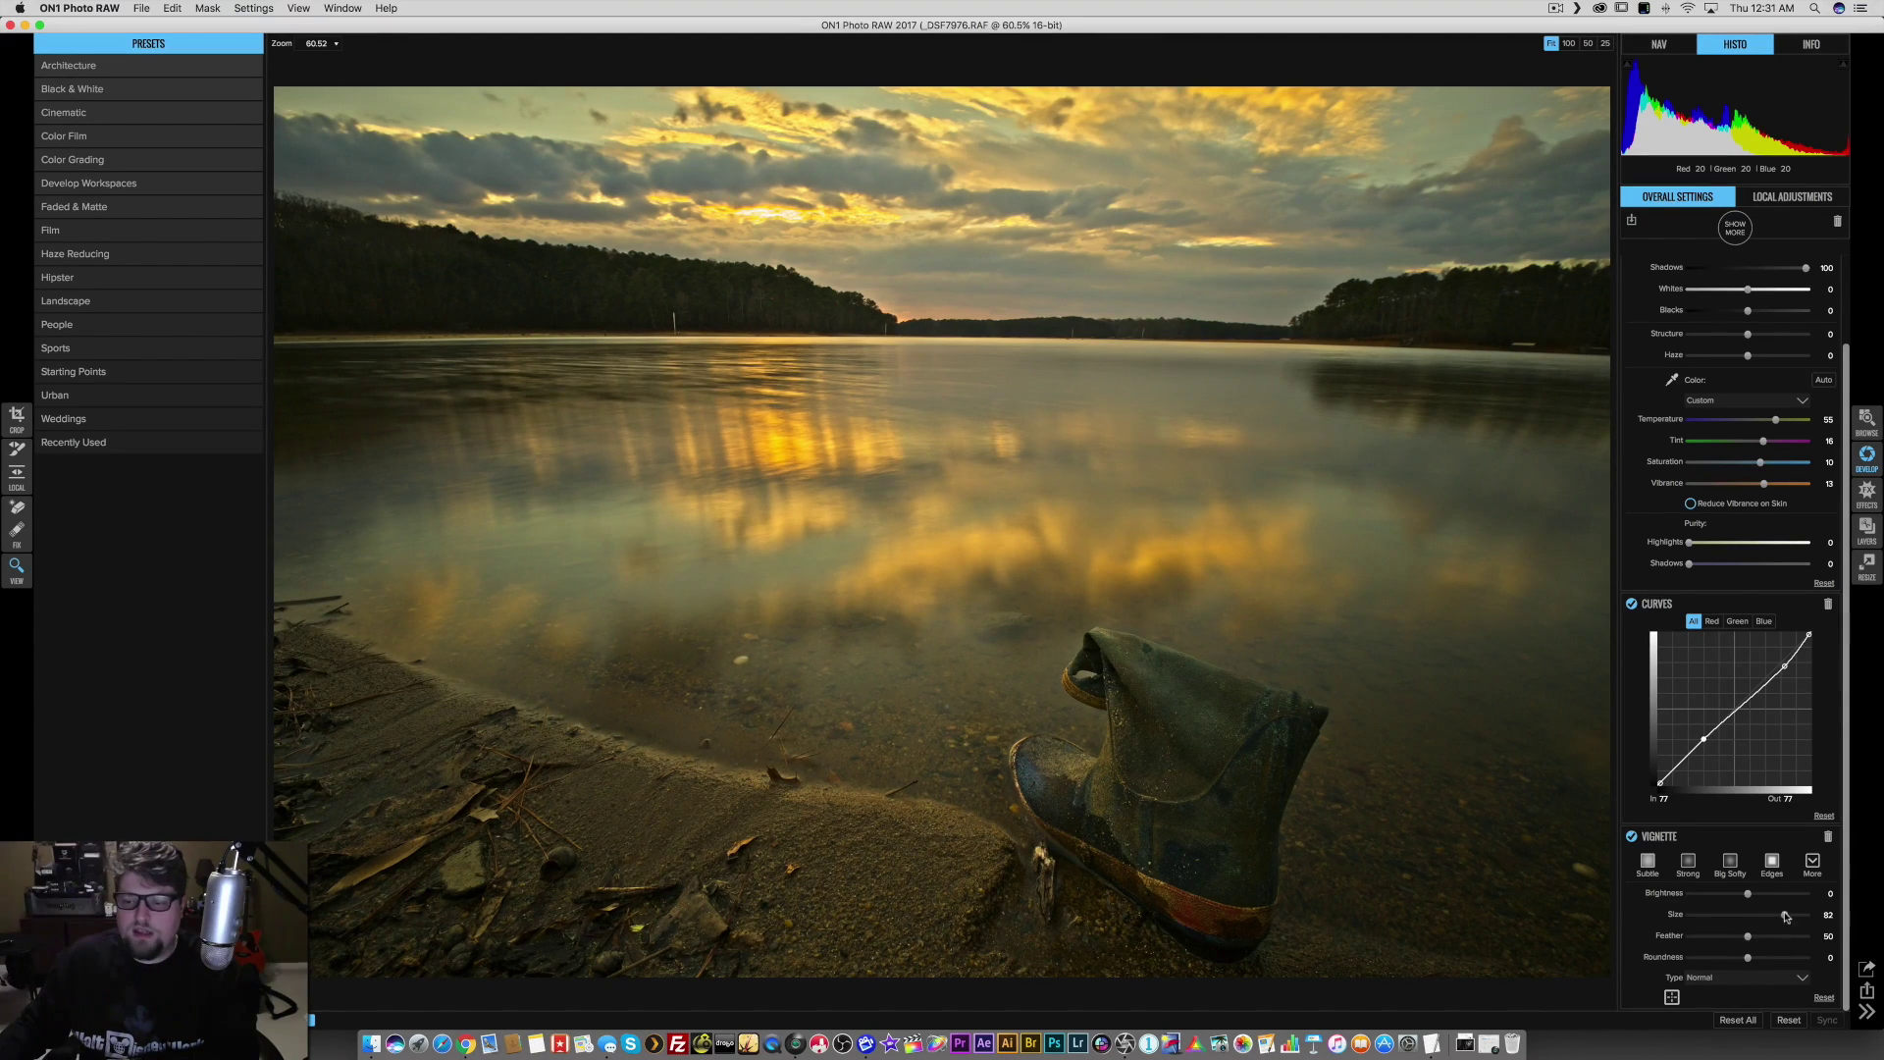
left_click(1729, 864)
left_click_drag(1721, 893, 1689, 914)
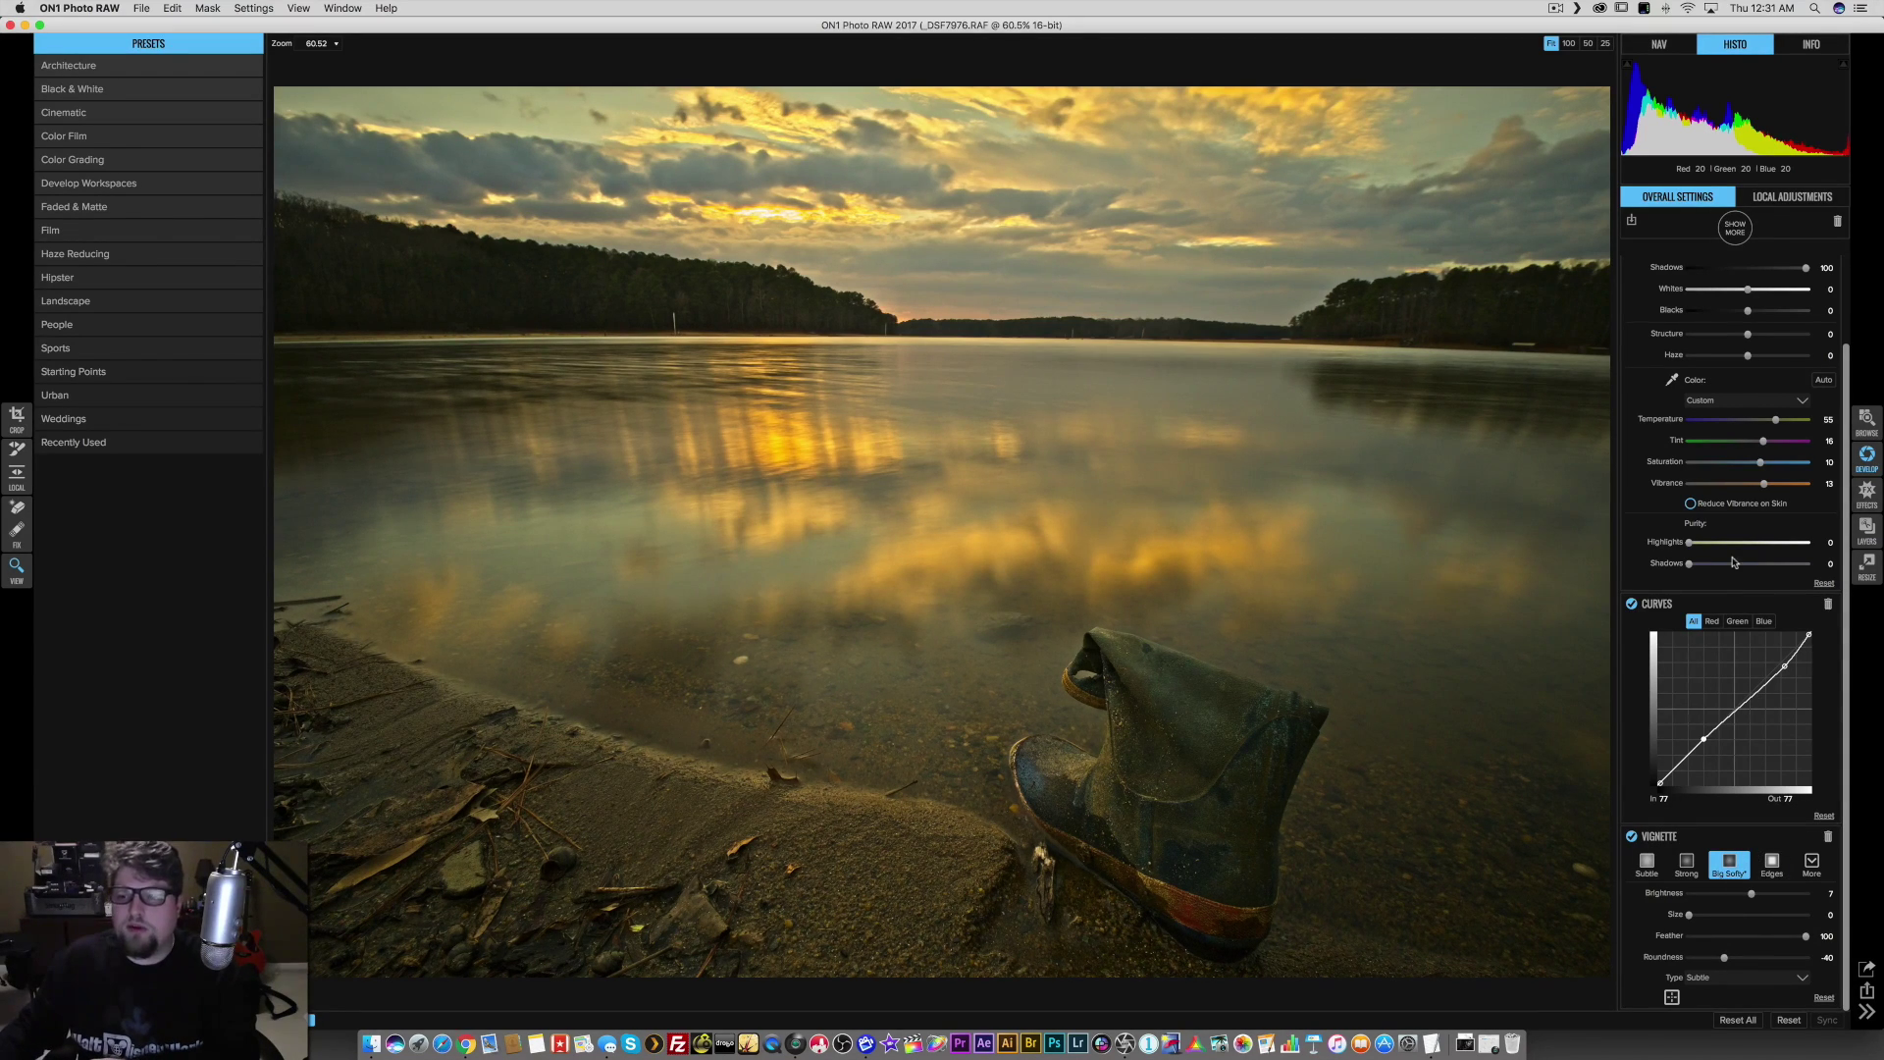
- Add a Glow adjustment with the Darker preset and set its Amount to 9
left_click(1735, 229)
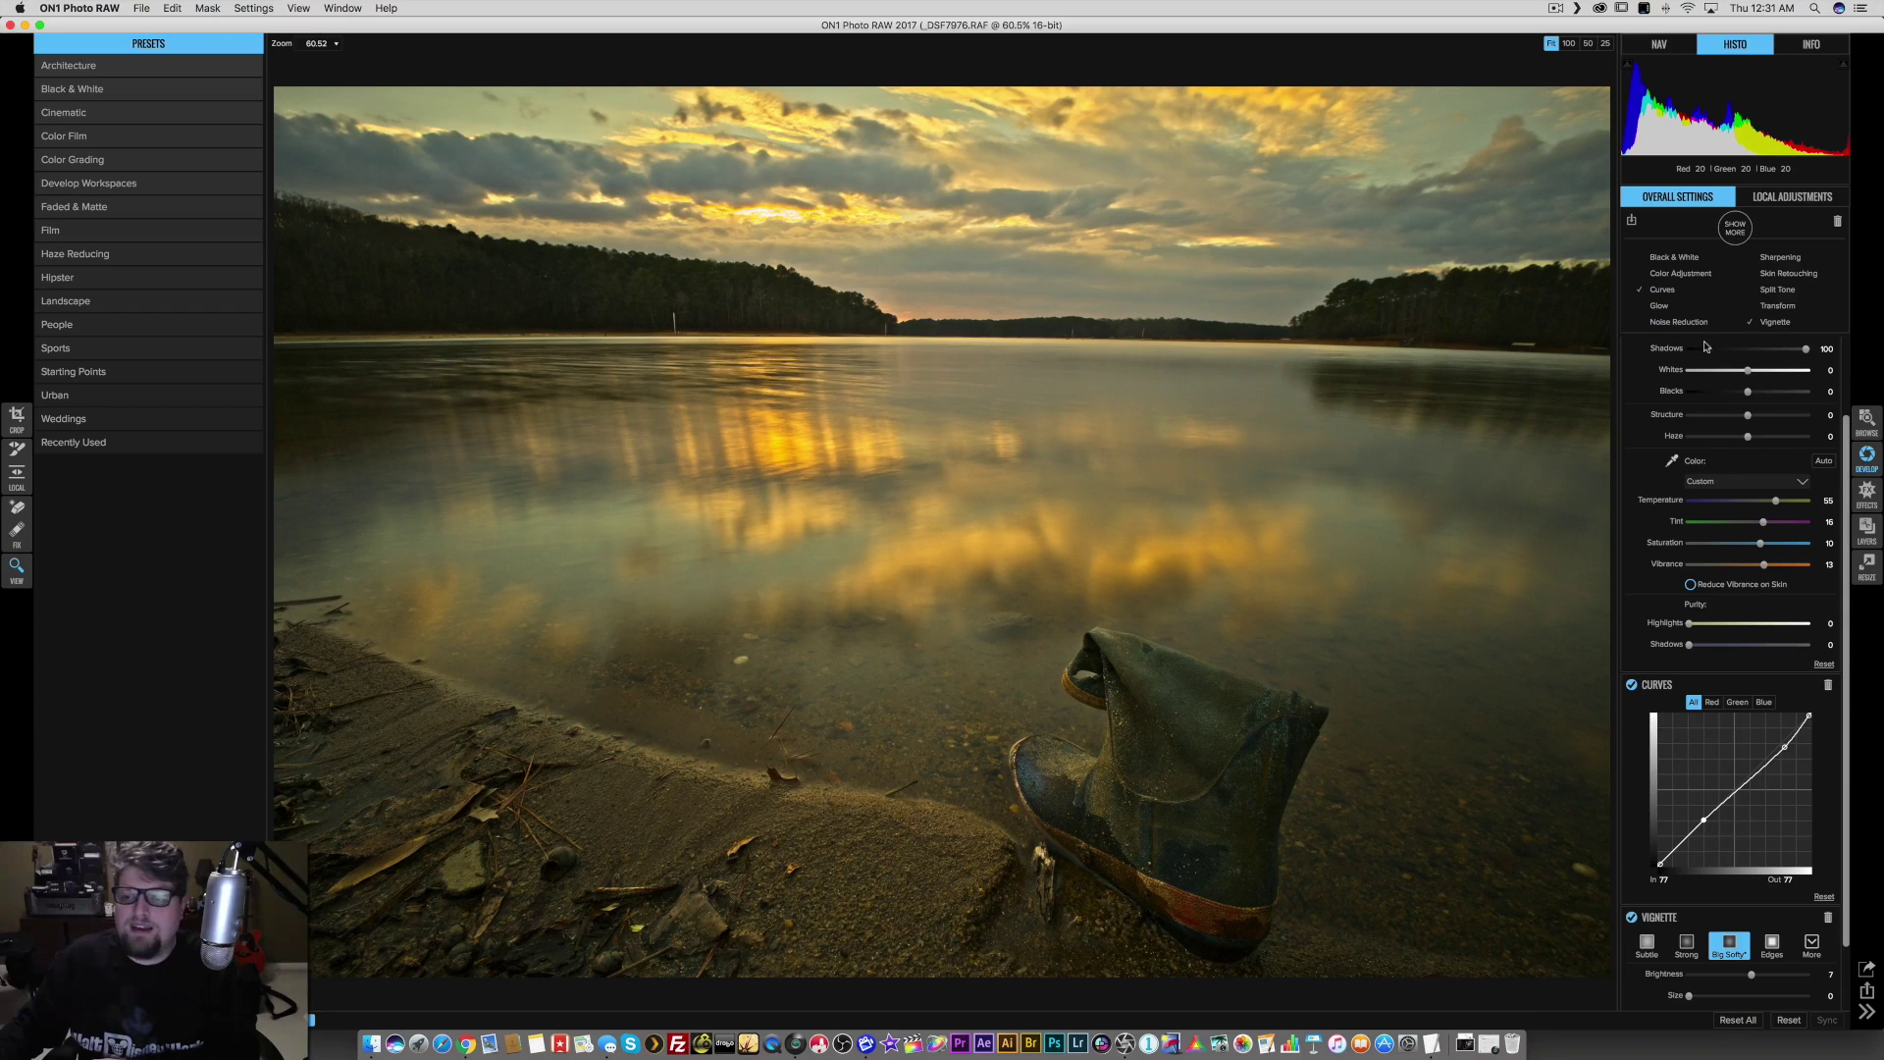
left_click(1660, 306)
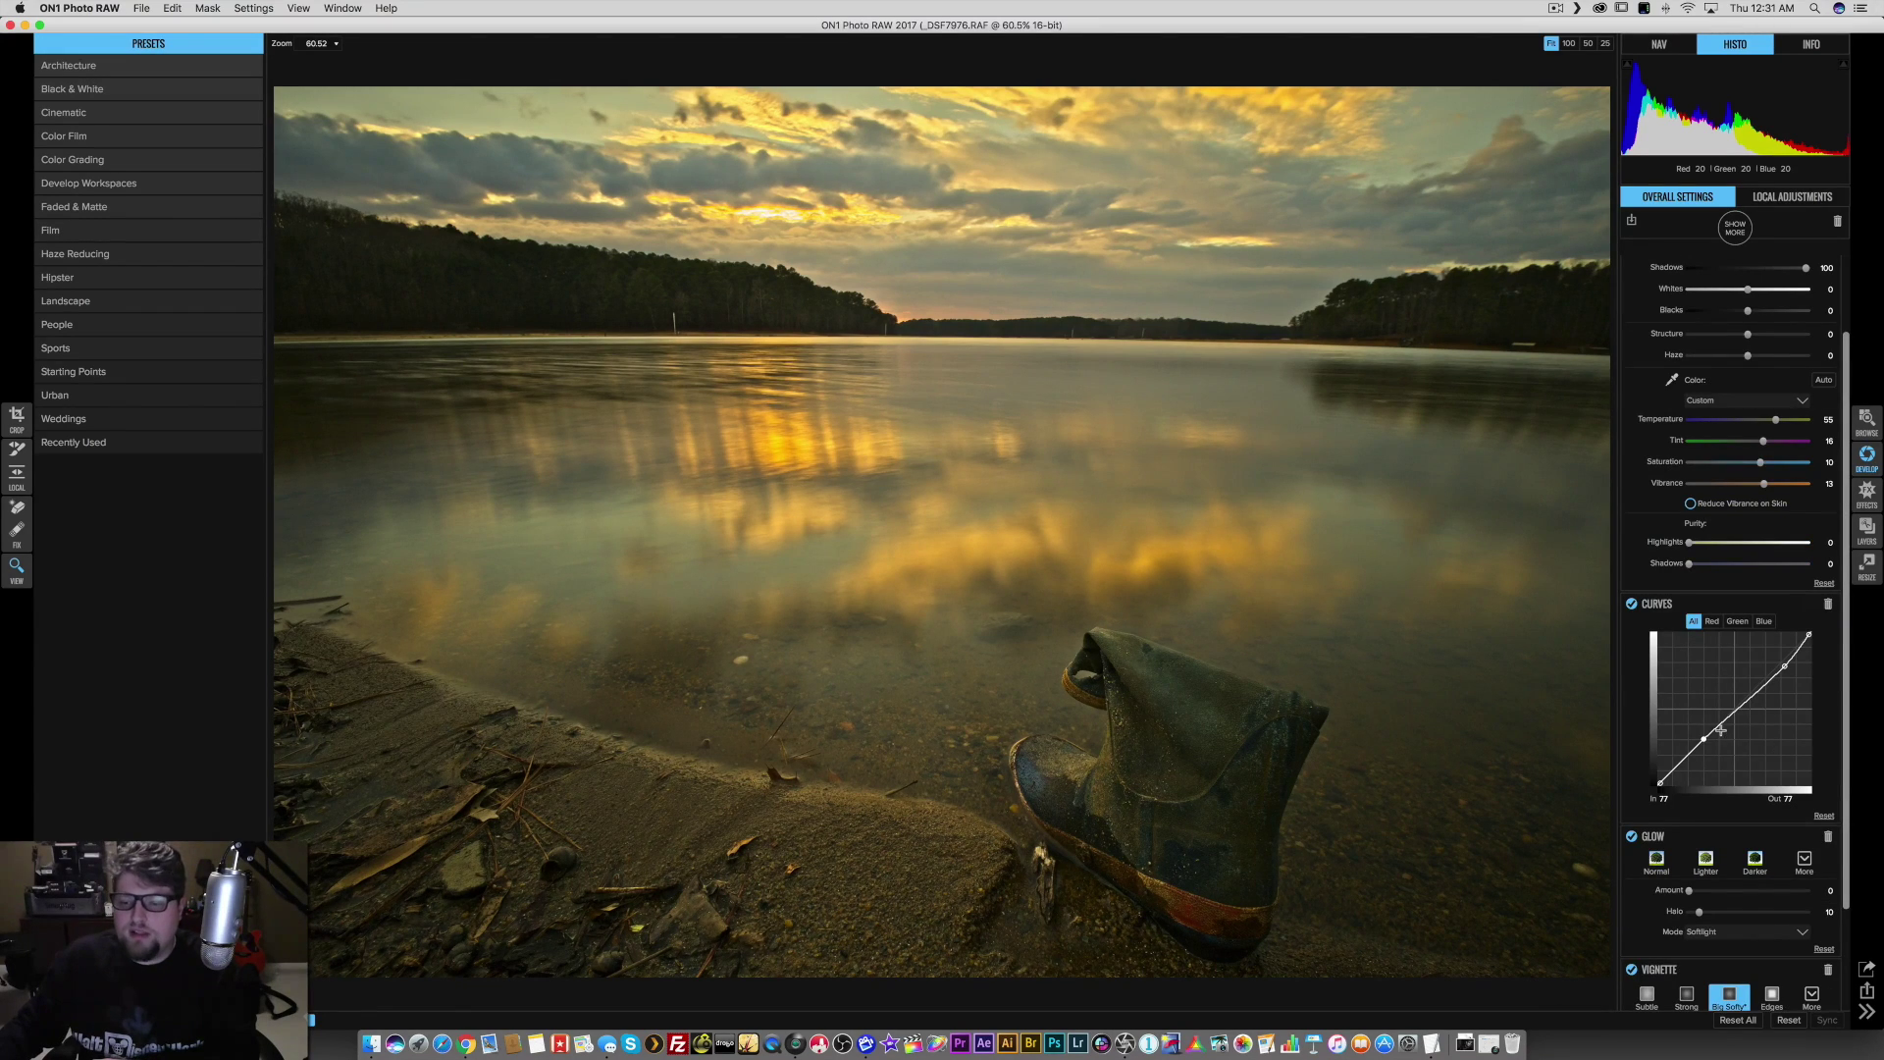
scroll(1761, 934, "down", 5)
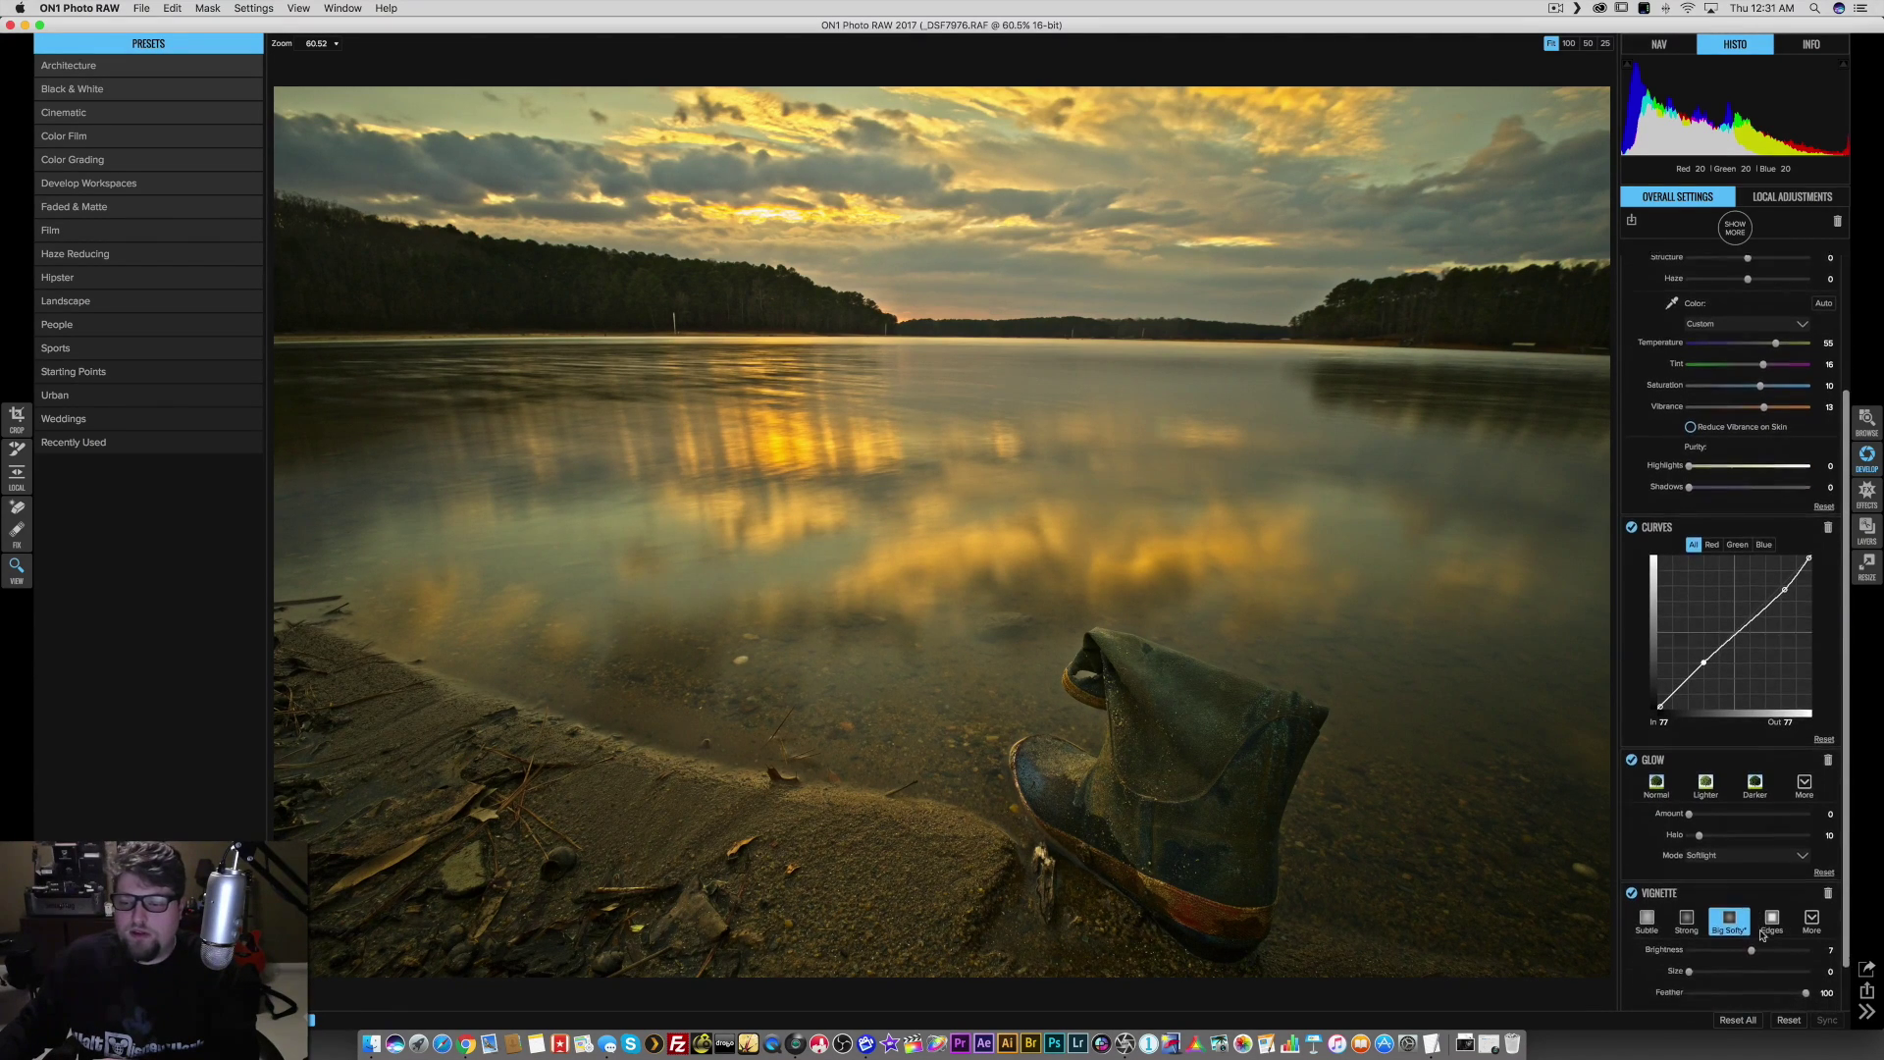
left_click(1708, 730)
left_click(1754, 729)
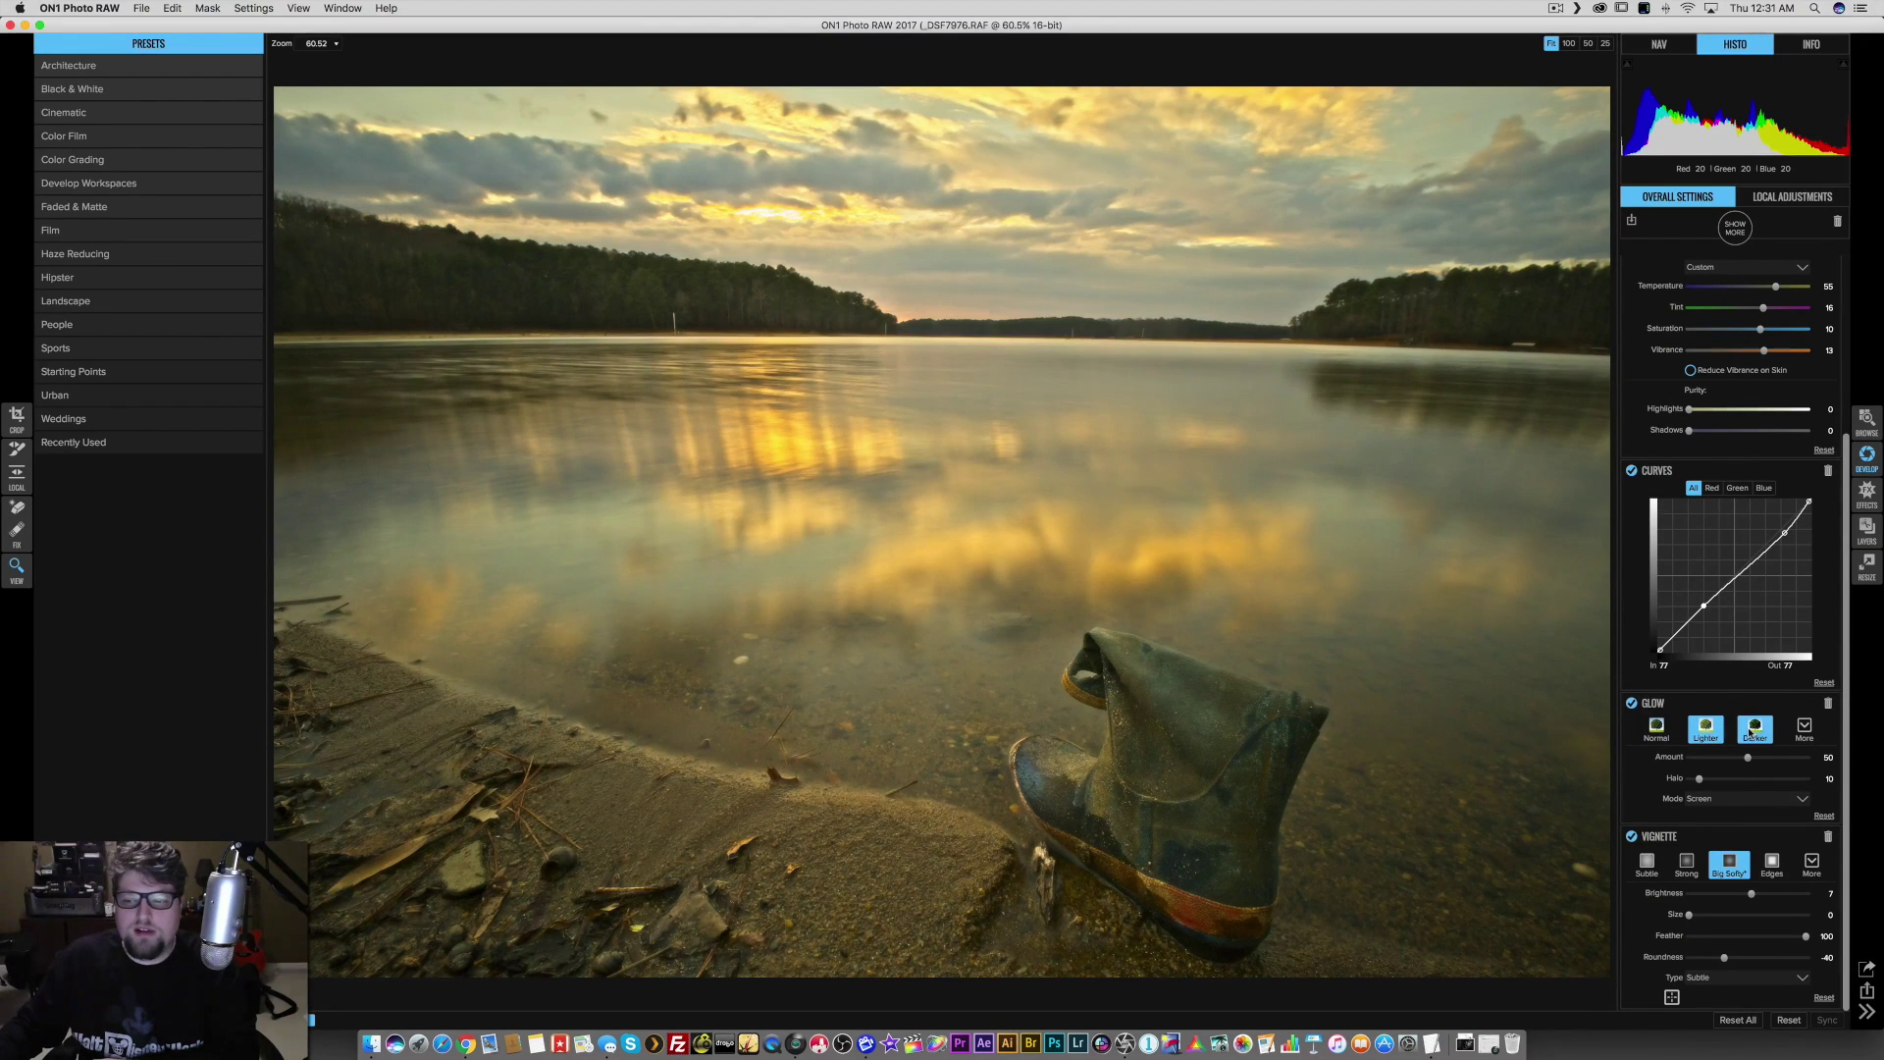
left_click_drag(1747, 758, 1702, 761)
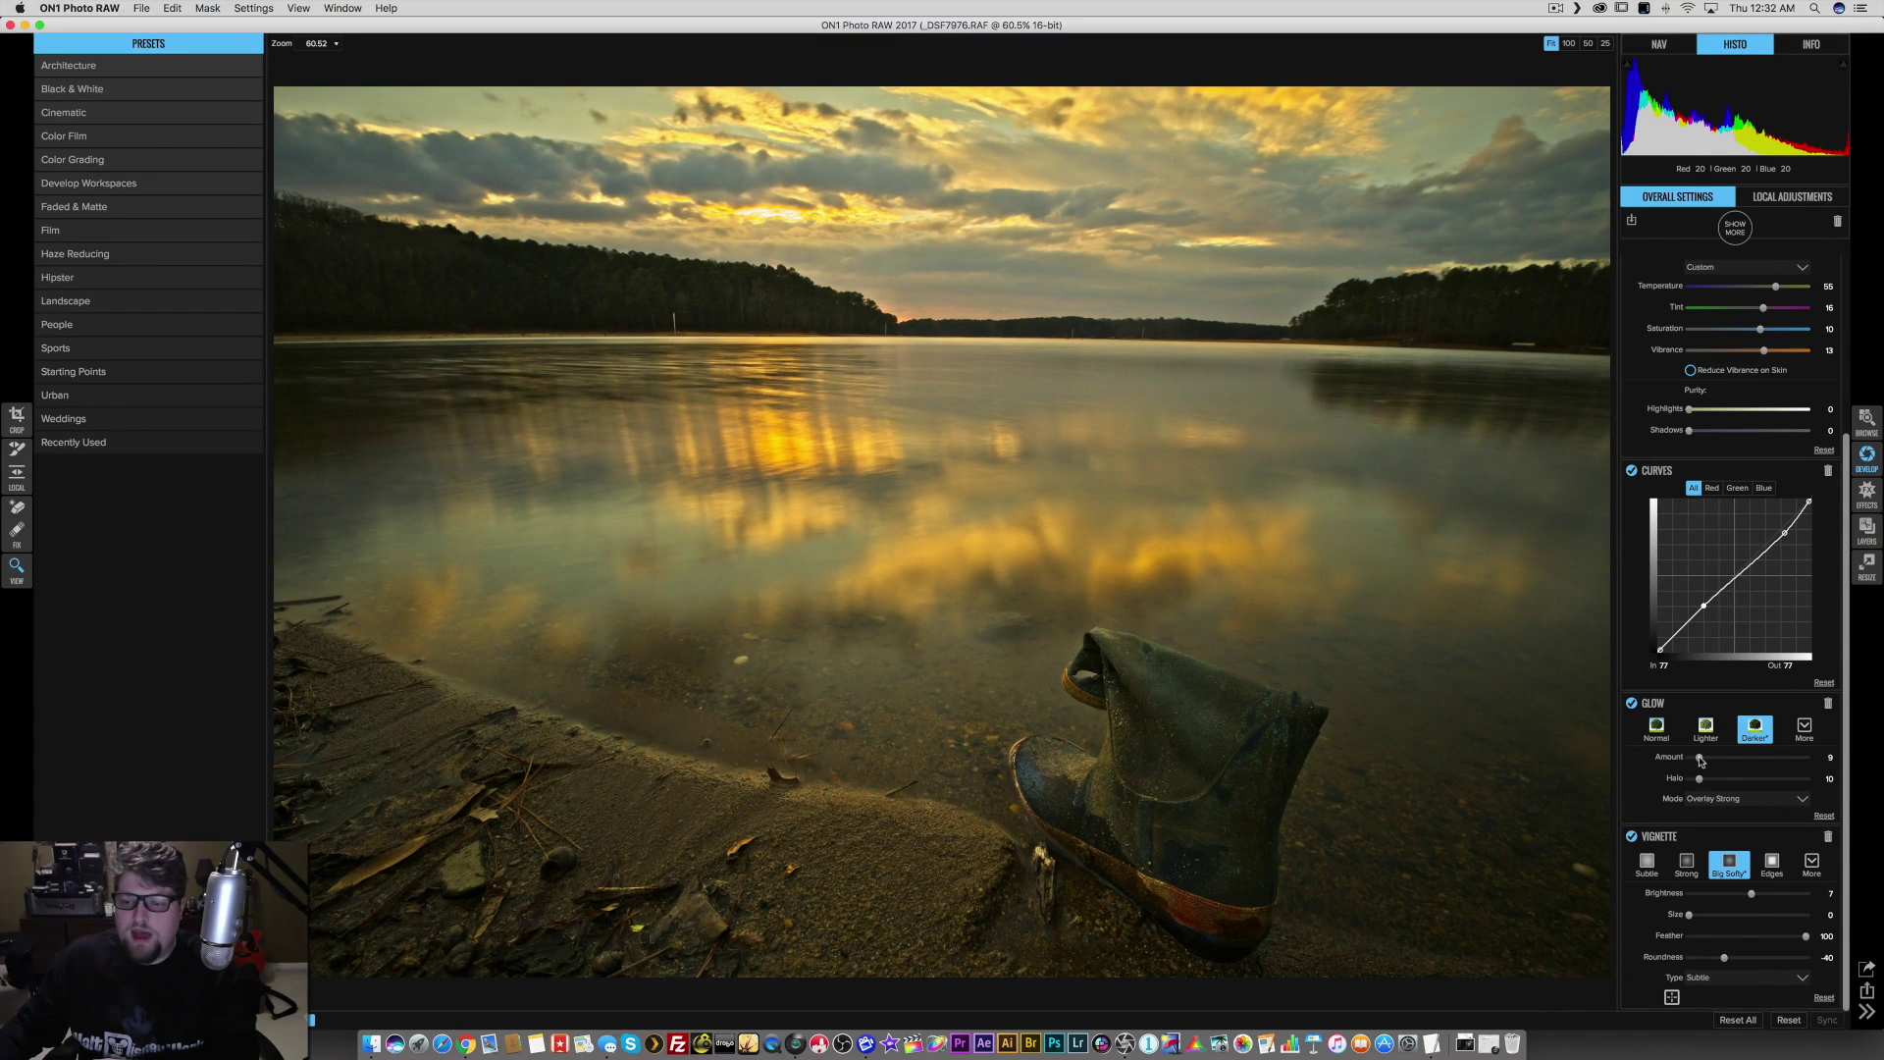
- Add Sharpening with the Screen preset and change its type to High Pass, viewing the boot at 100%
left_click(1734, 228)
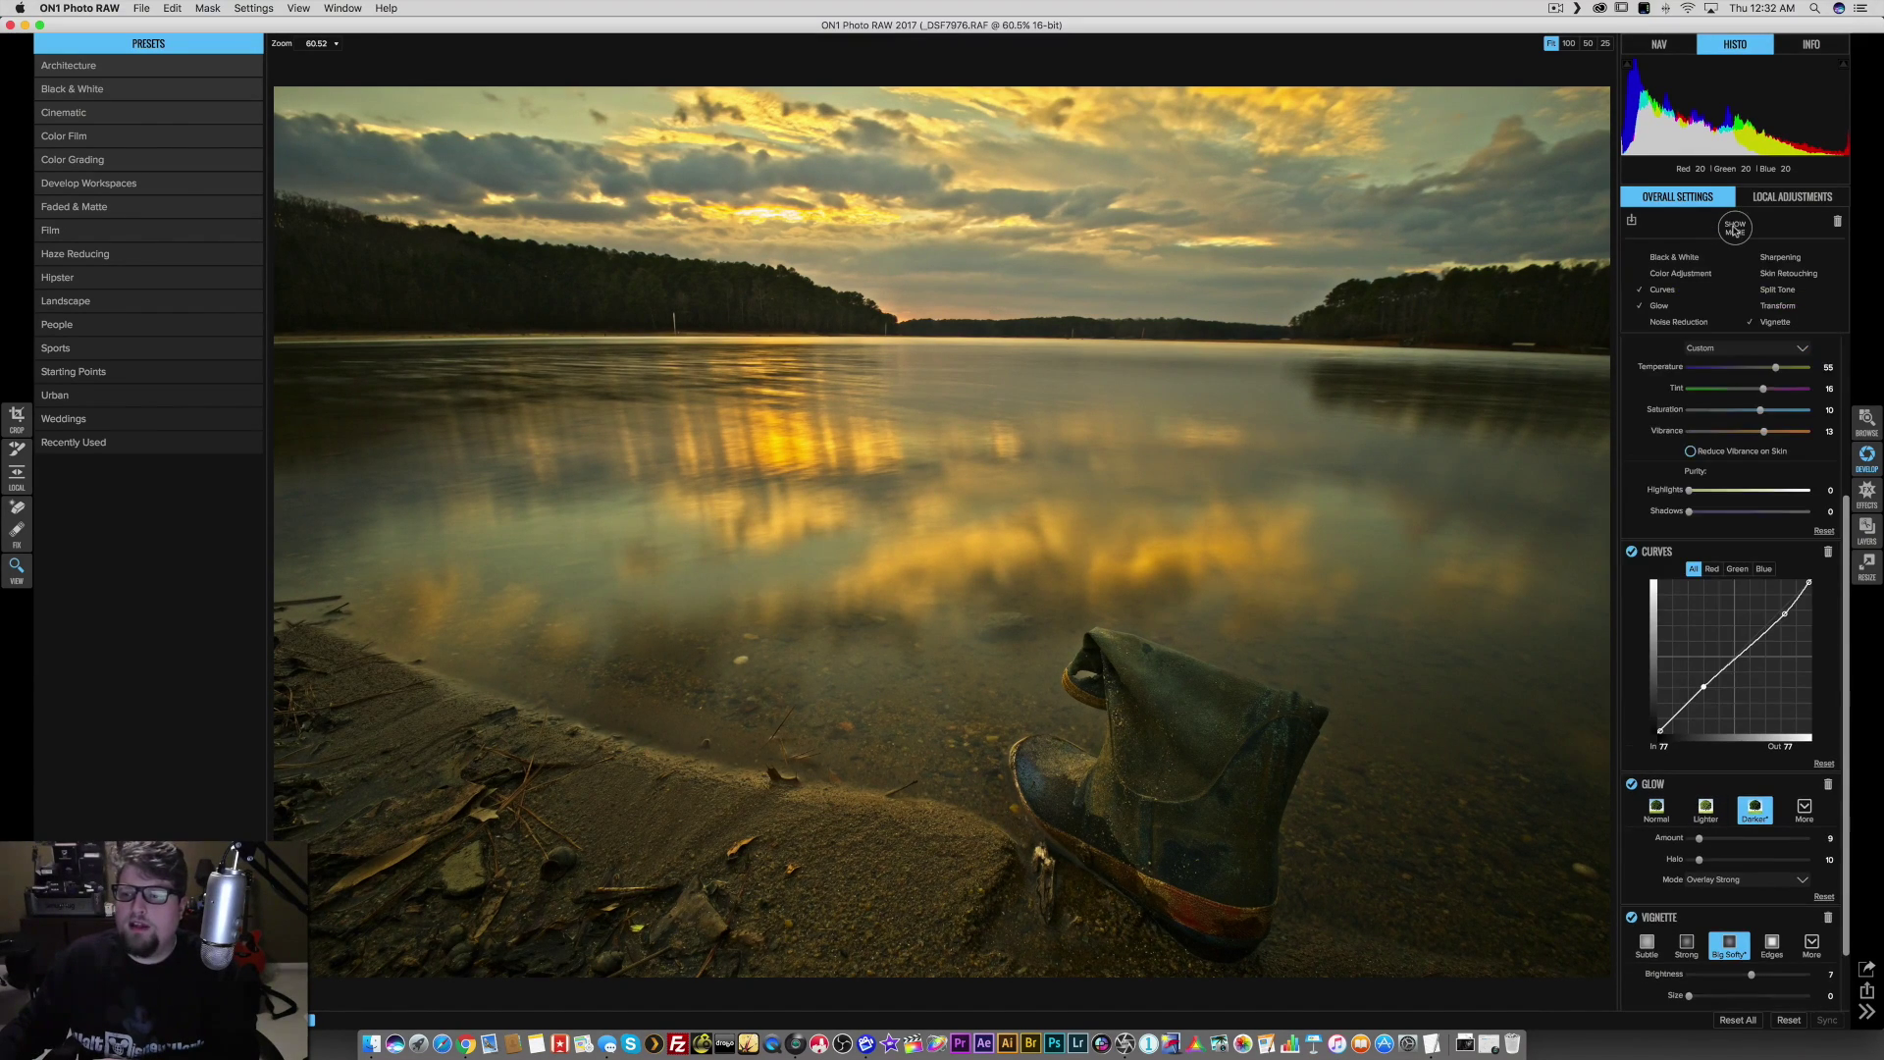
left_click(1774, 259)
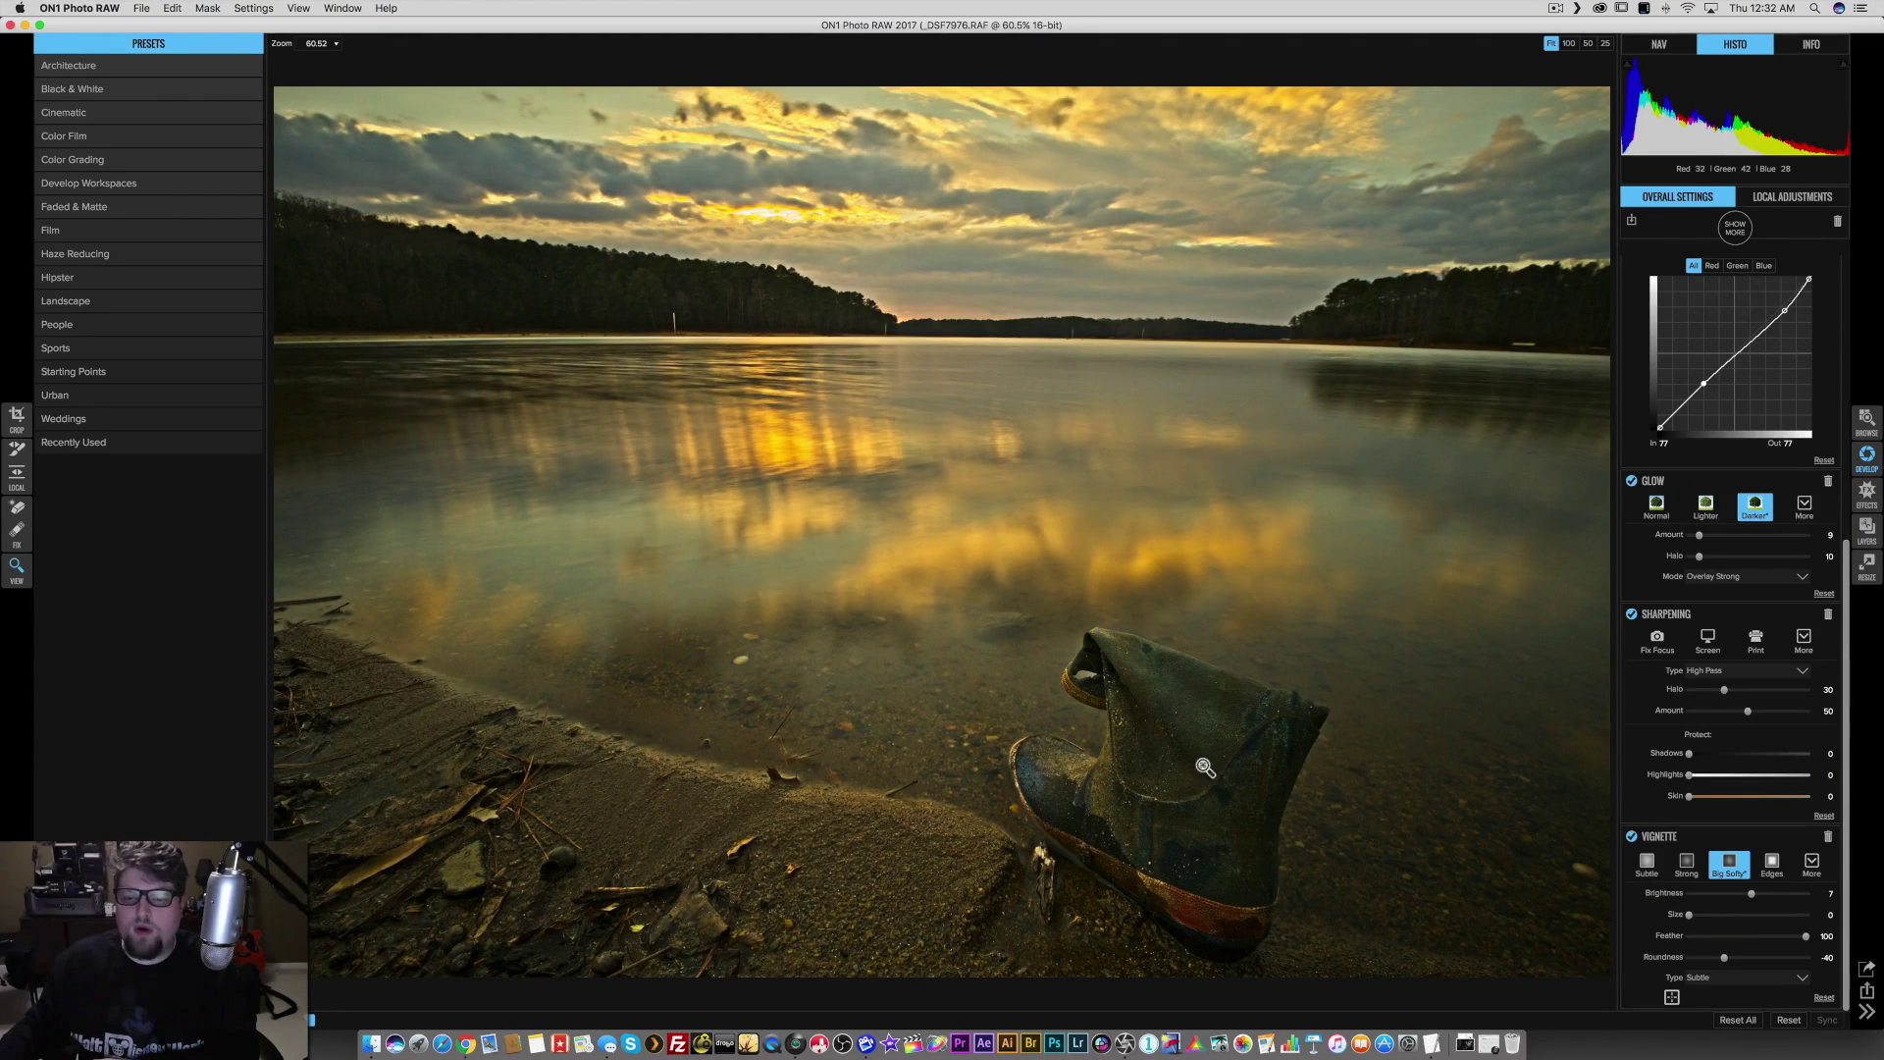
left_click(1176, 758)
scroll(1176, 758, "down", 2)
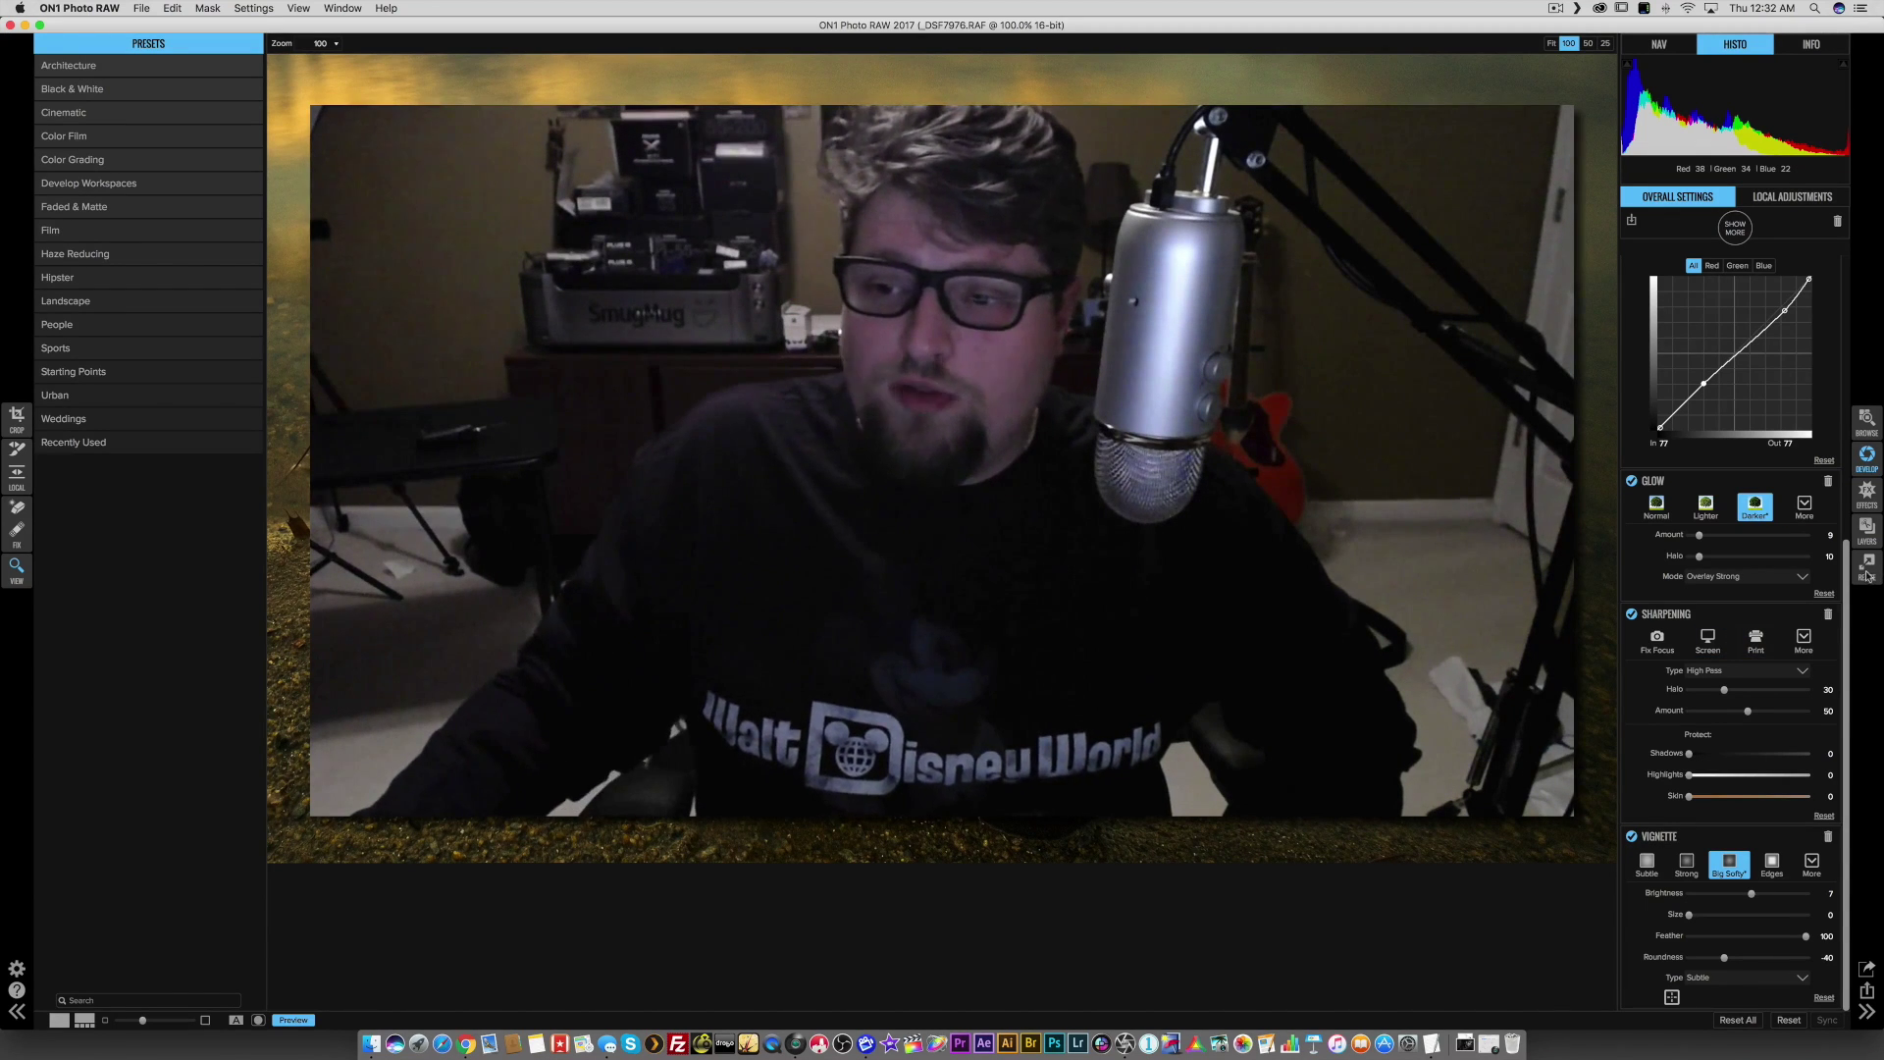
left_click(1705, 644)
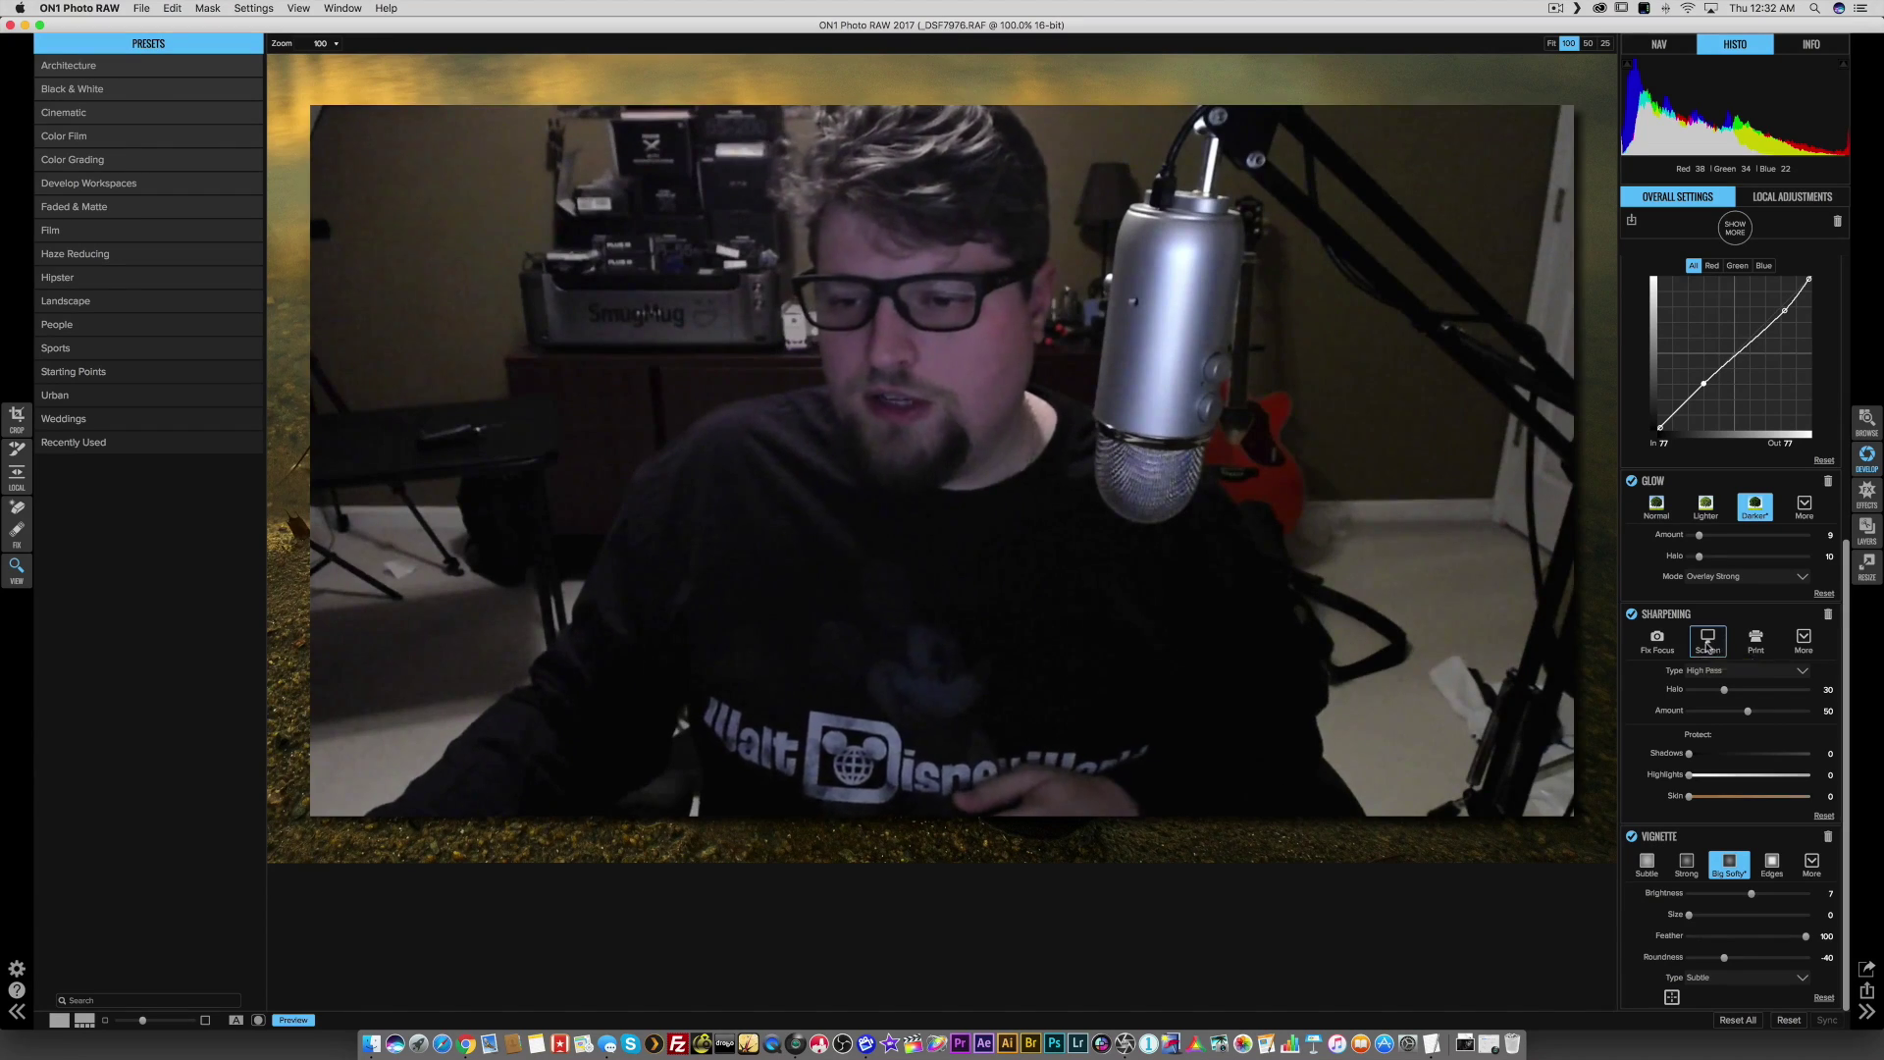
left_click(1712, 669)
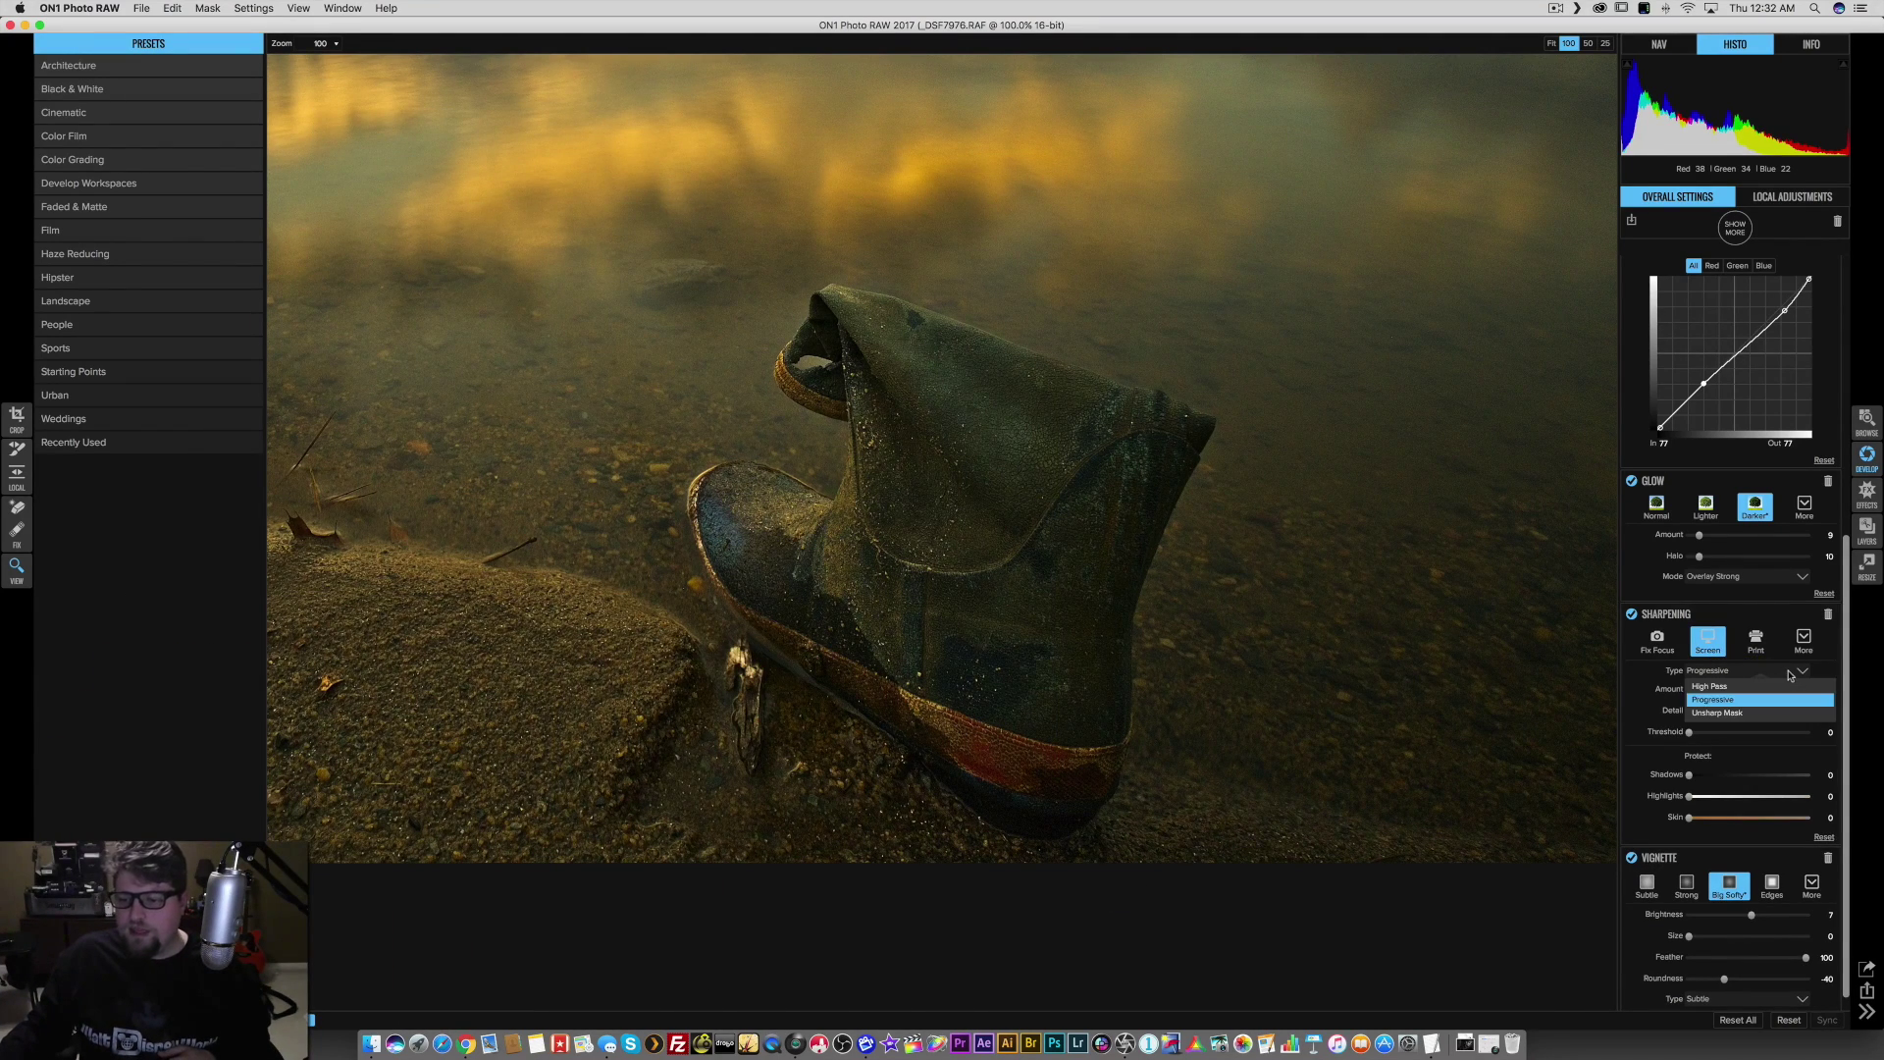
left_click(1733, 688)
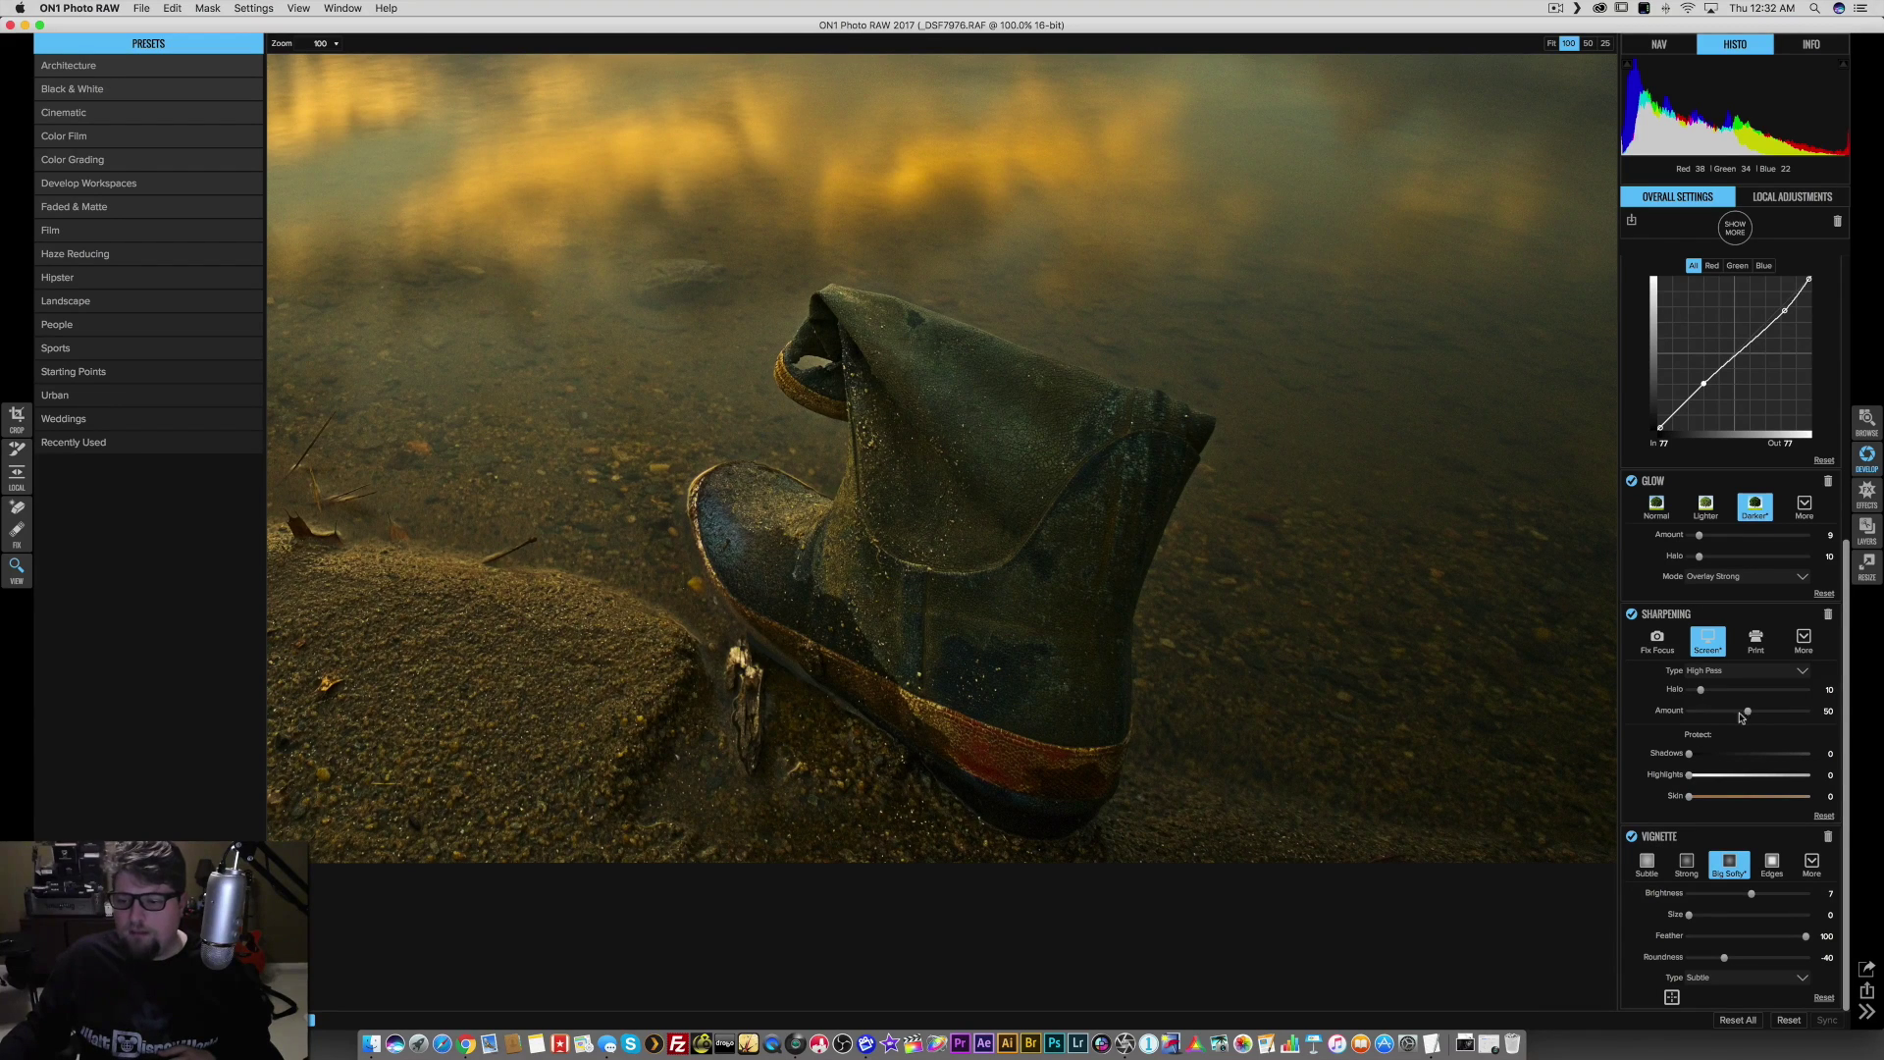
- Set the High Pass sharpening's Amount to 70 and Halo to 14
left_click_drag(1748, 711, 1766, 716)
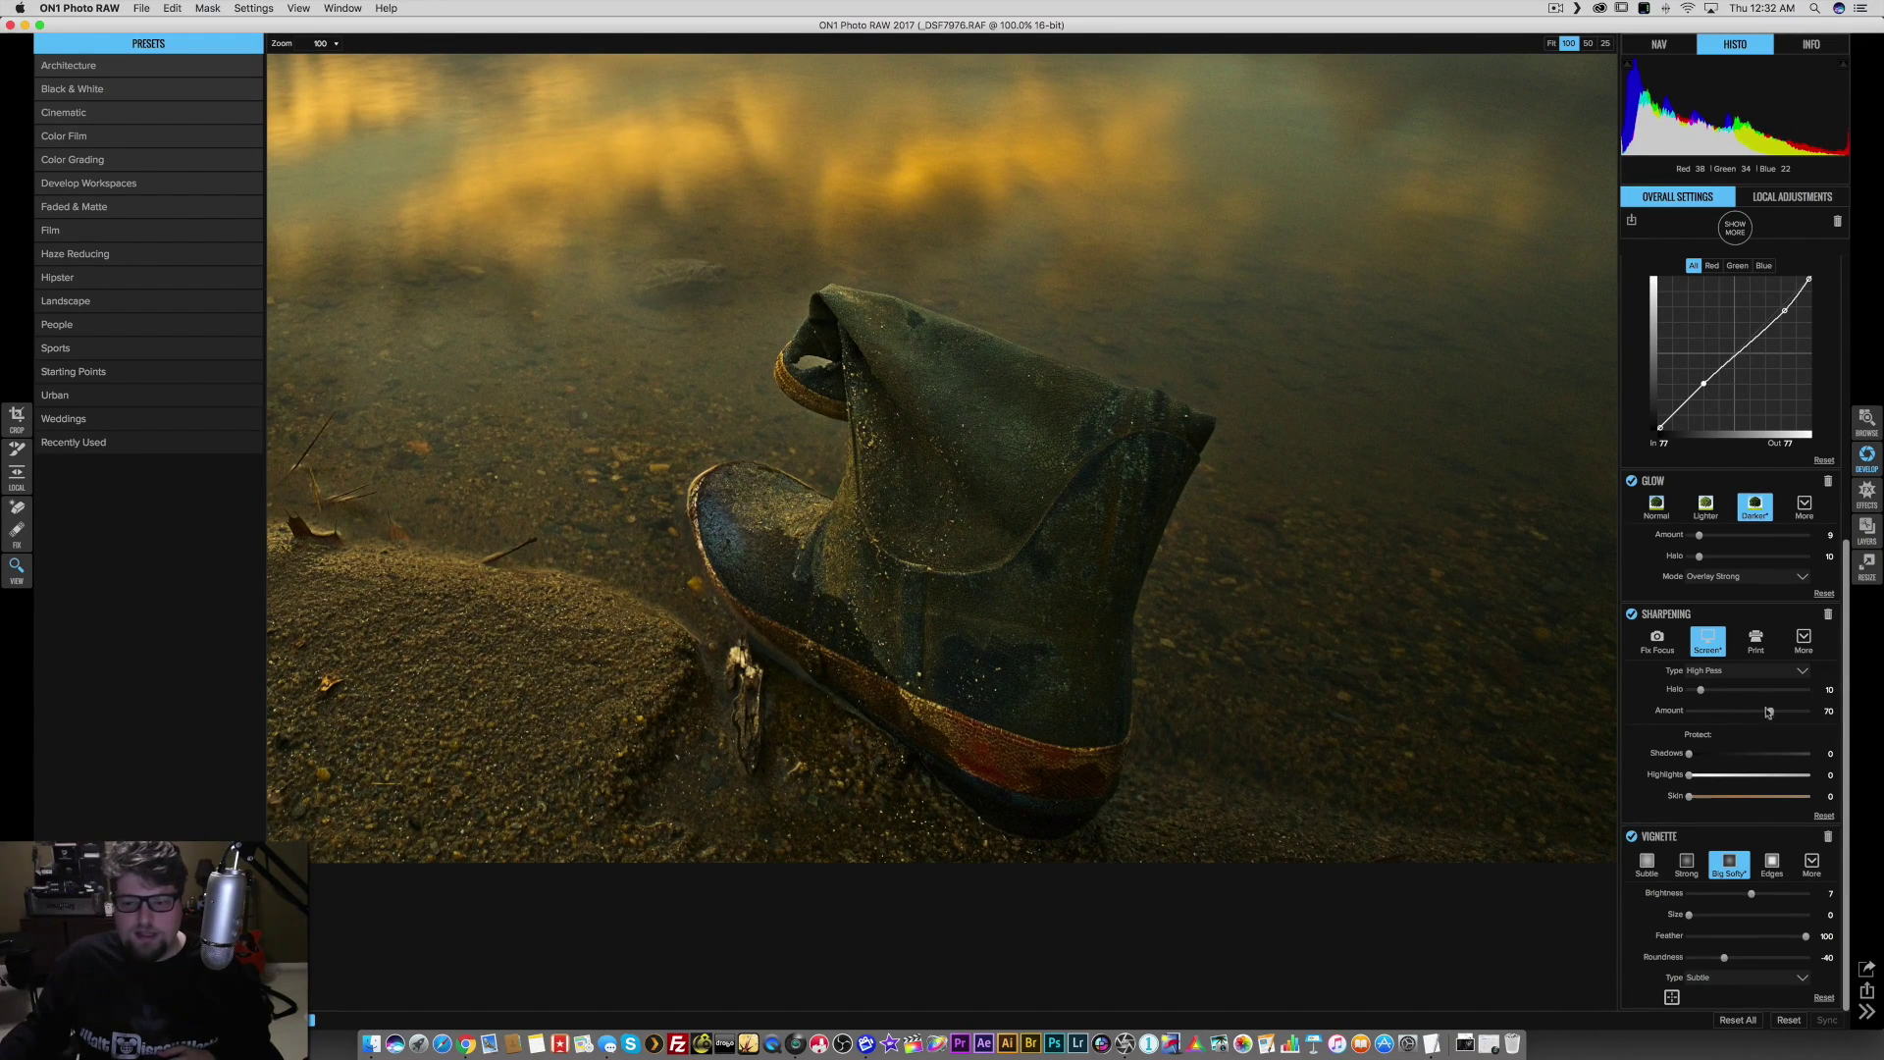
mouse_move(1714, 693)
left_mouse_down()
mouse_move(1758, 695)
mouse_move(1687, 694)
mouse_move(1705, 695)
left_mouse_up()
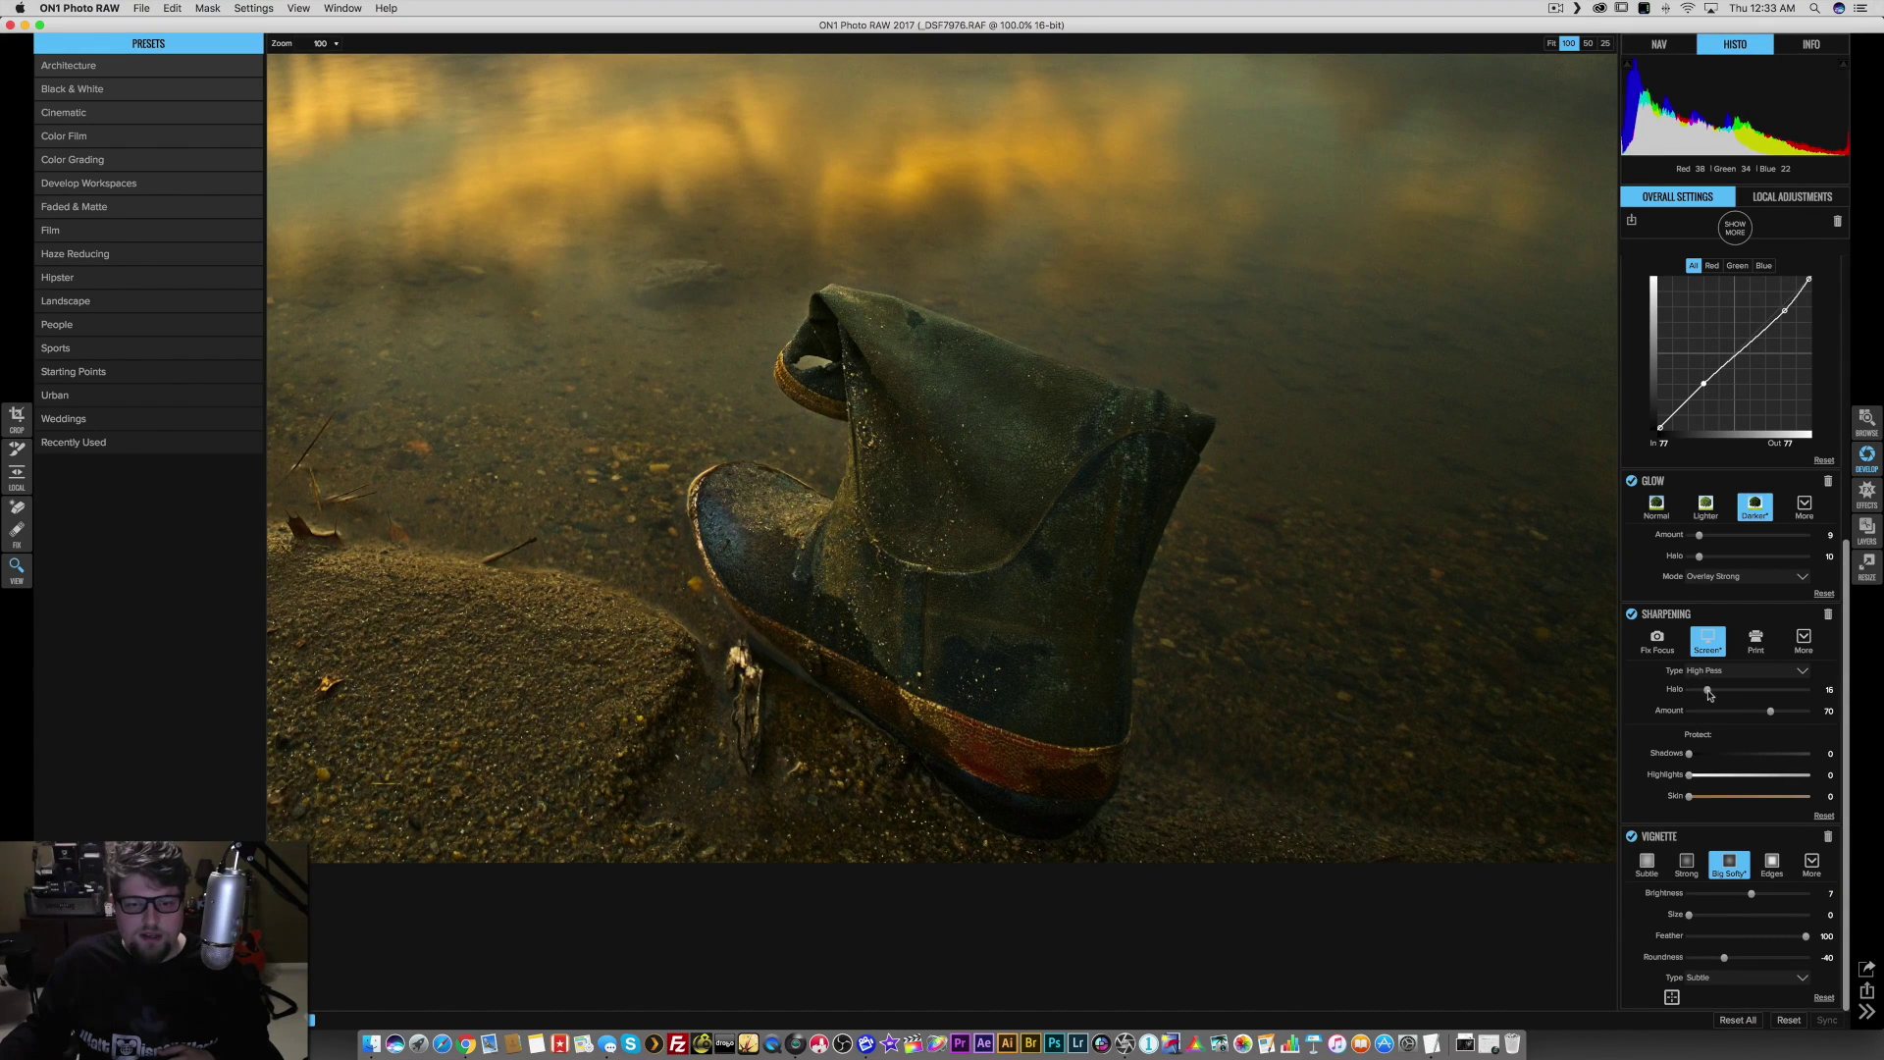
left_click_drag(1710, 694, 1703, 694)
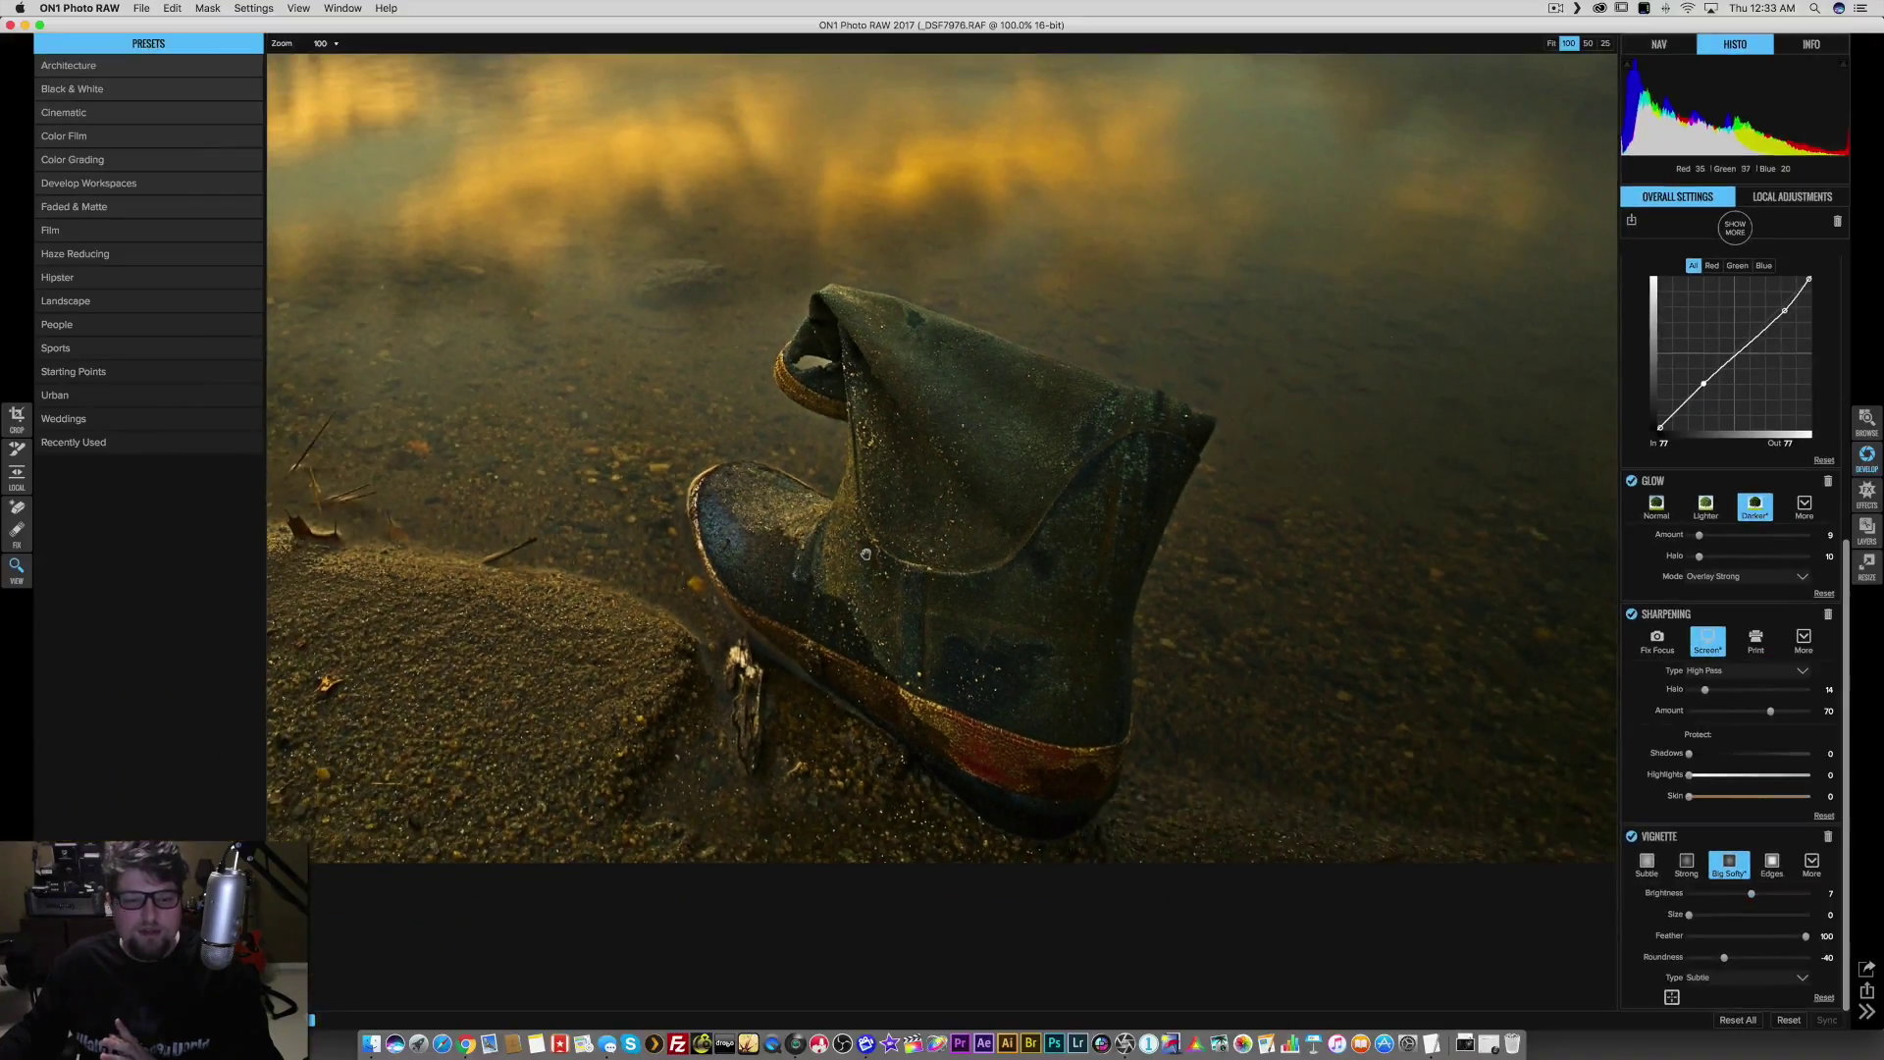
- Examine the sharpening on the boot and surrounding sand at 100%, and return to the full photo and the Tone & Color settings
left_click_drag(866, 555, 1005, 603)
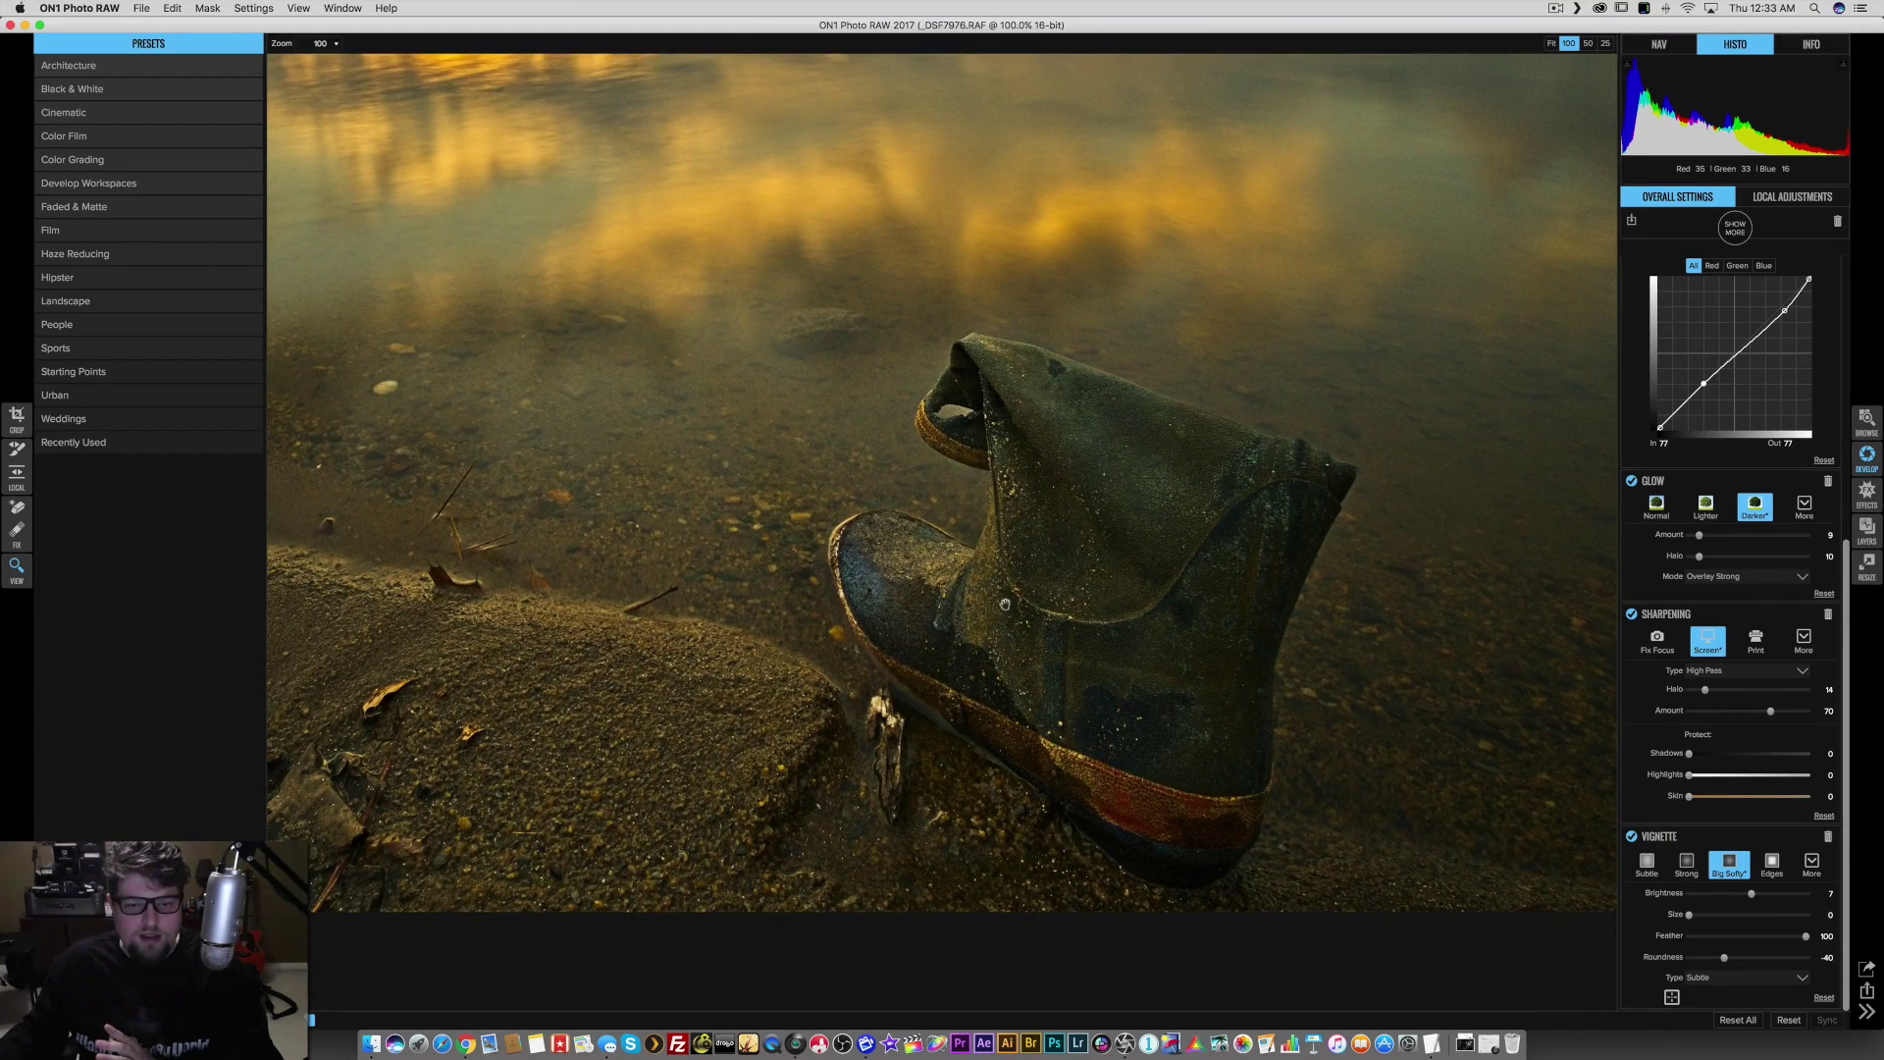
scroll(942, 628, "down", 3)
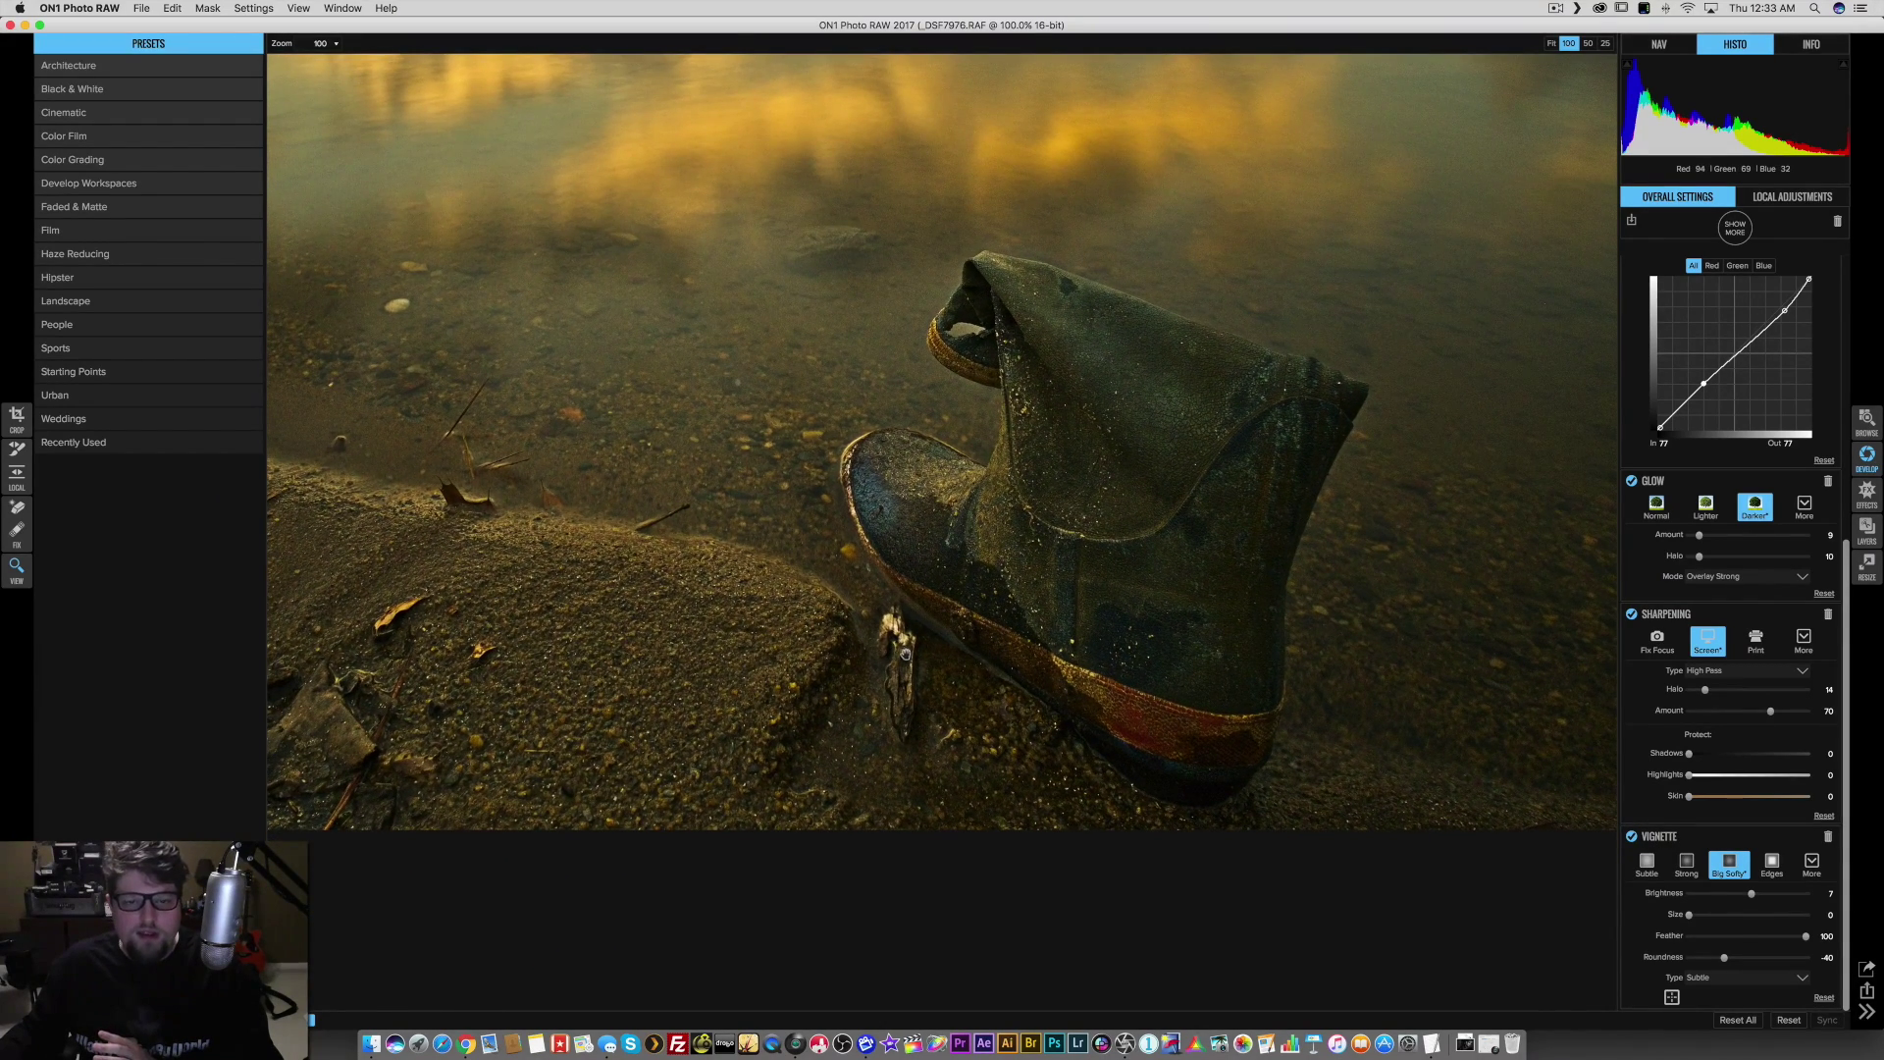
scroll(797, 609, "right", 5)
mouse_move(1083, 597)
left_mouse_down()
mouse_move(1348, 639)
mouse_move(1105, 575)
left_mouse_up()
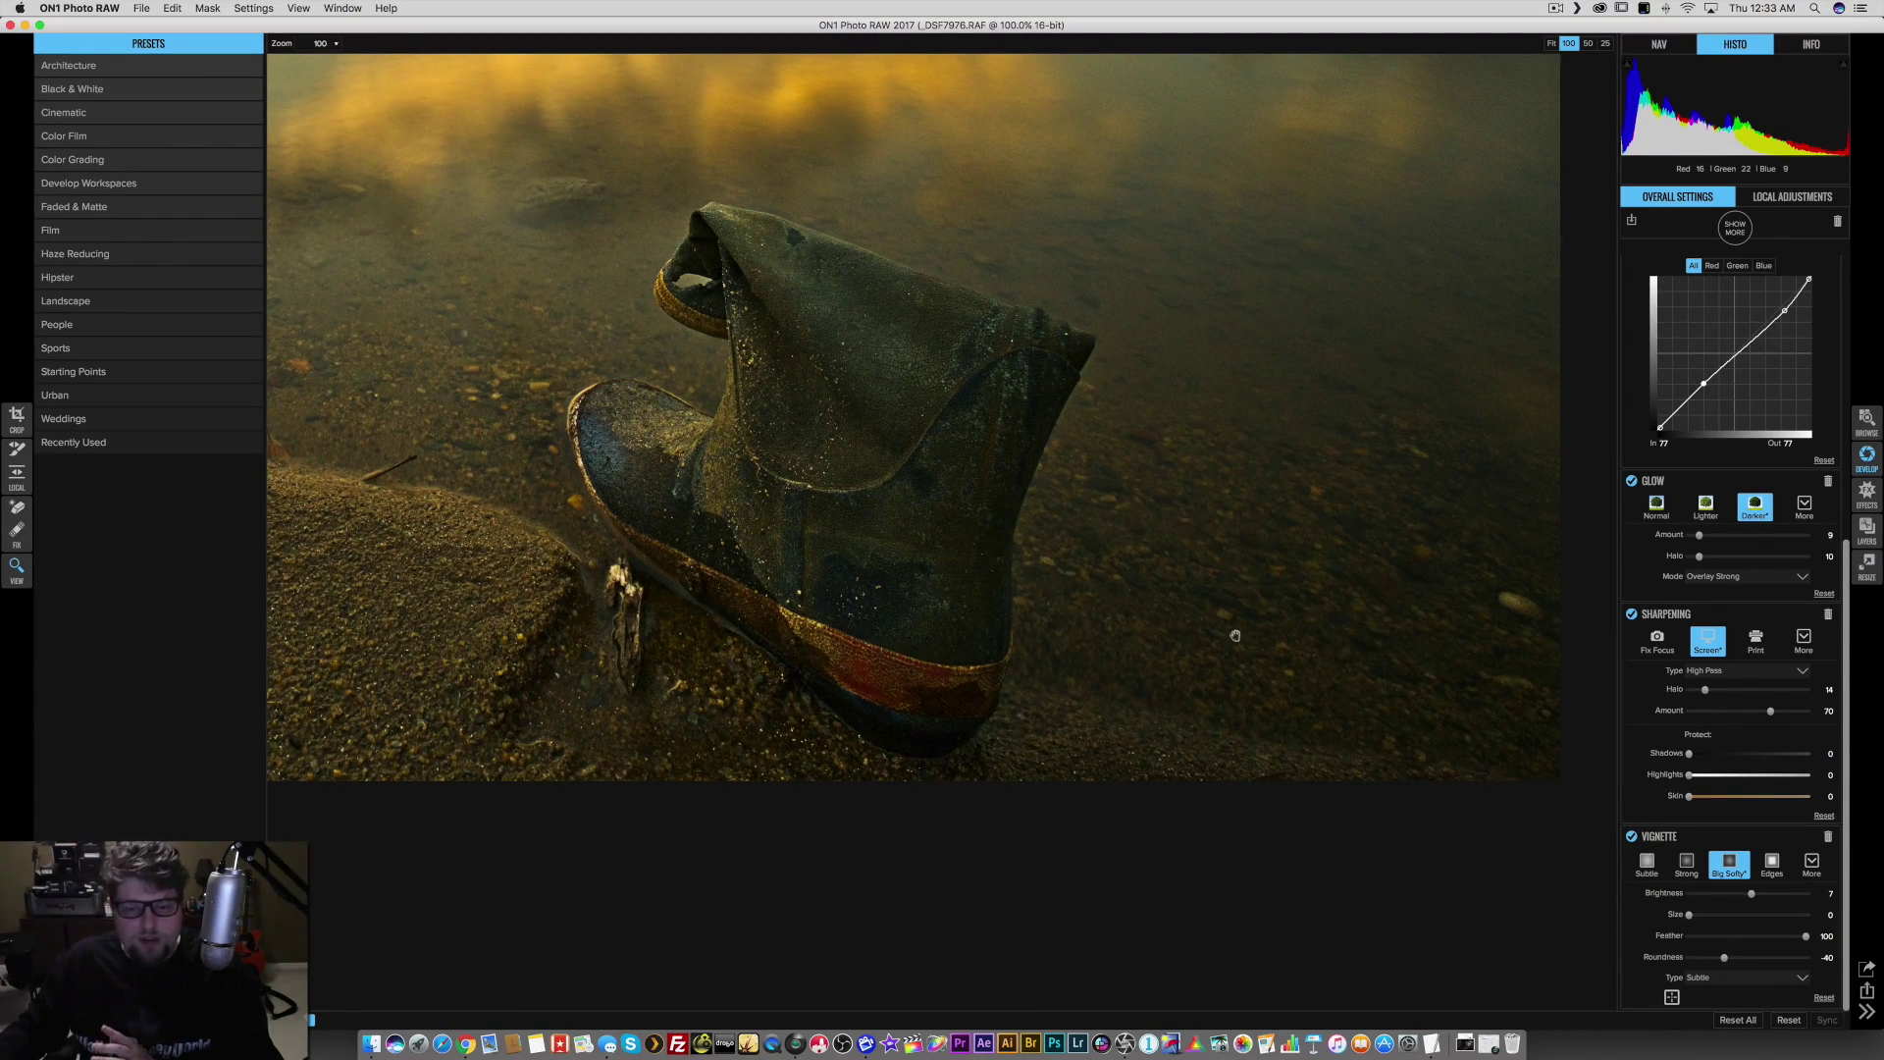
left_click_drag(1187, 623, 1265, 640)
left_click(1136, 607)
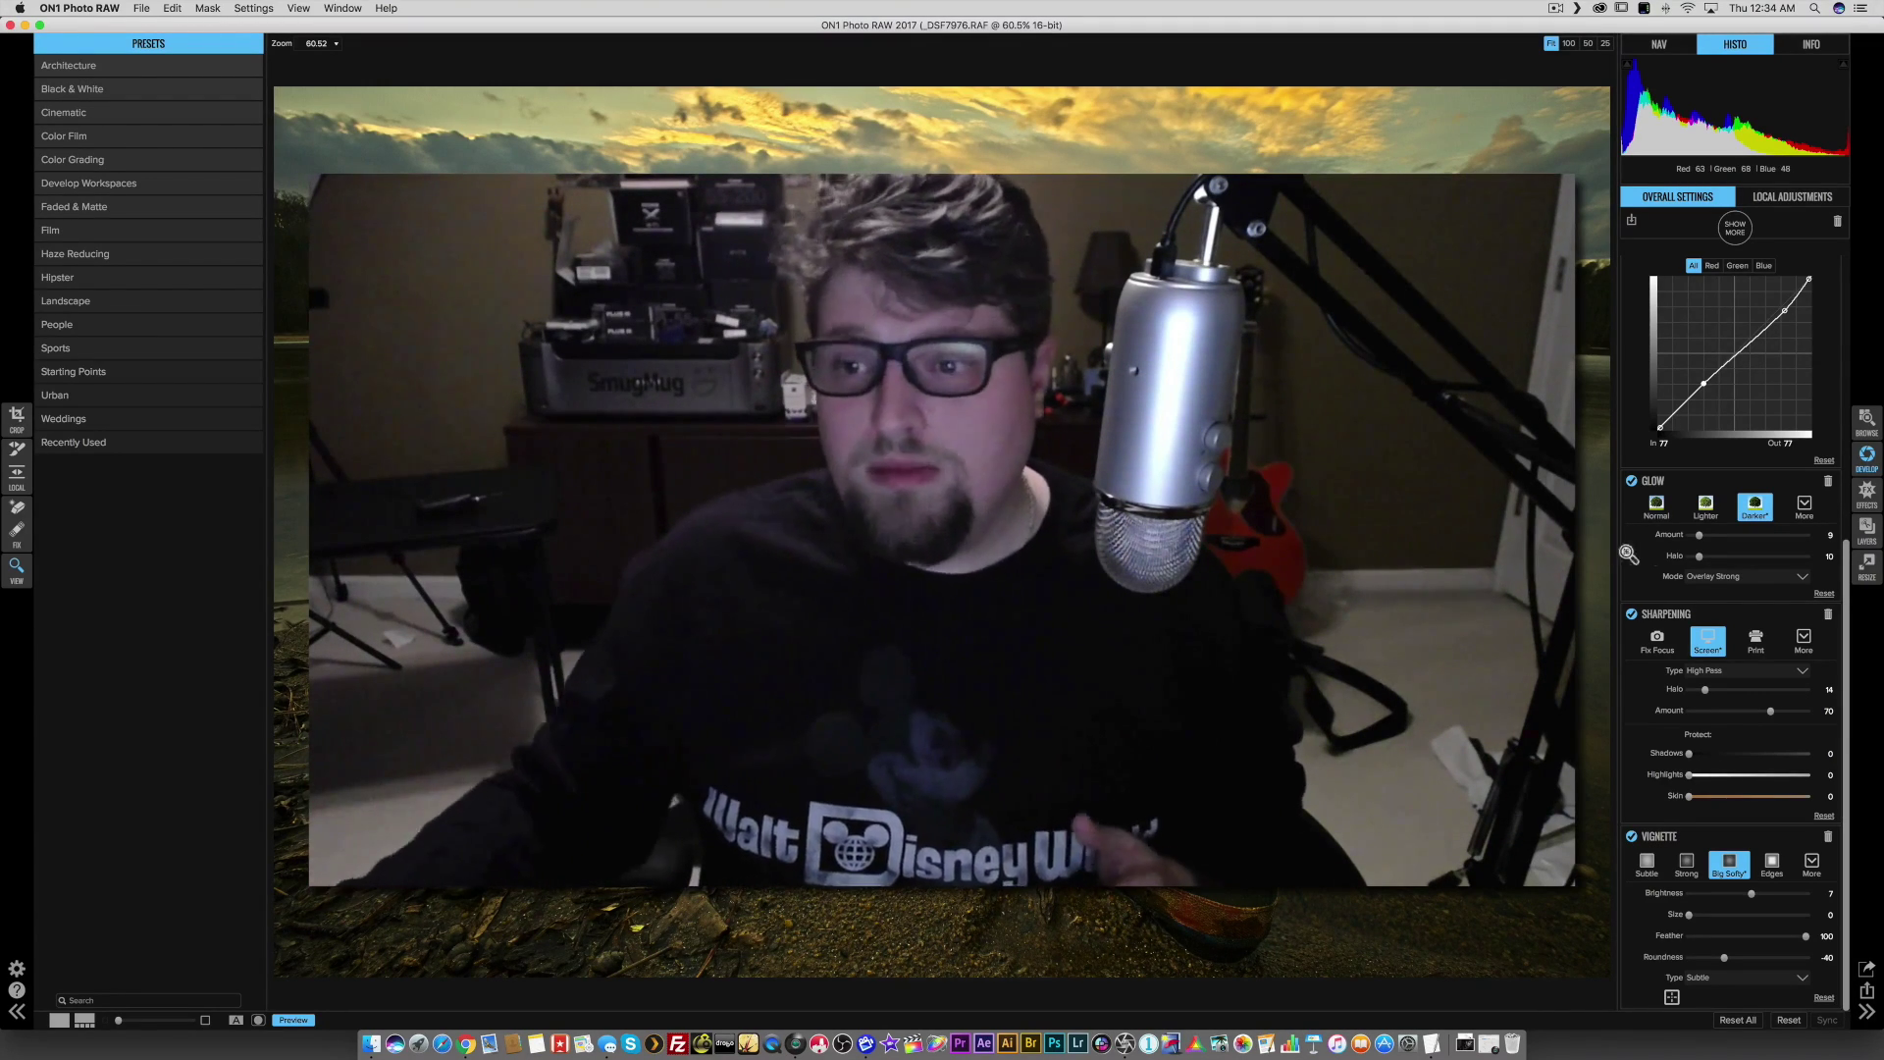
scroll(1708, 613, "up", 5)
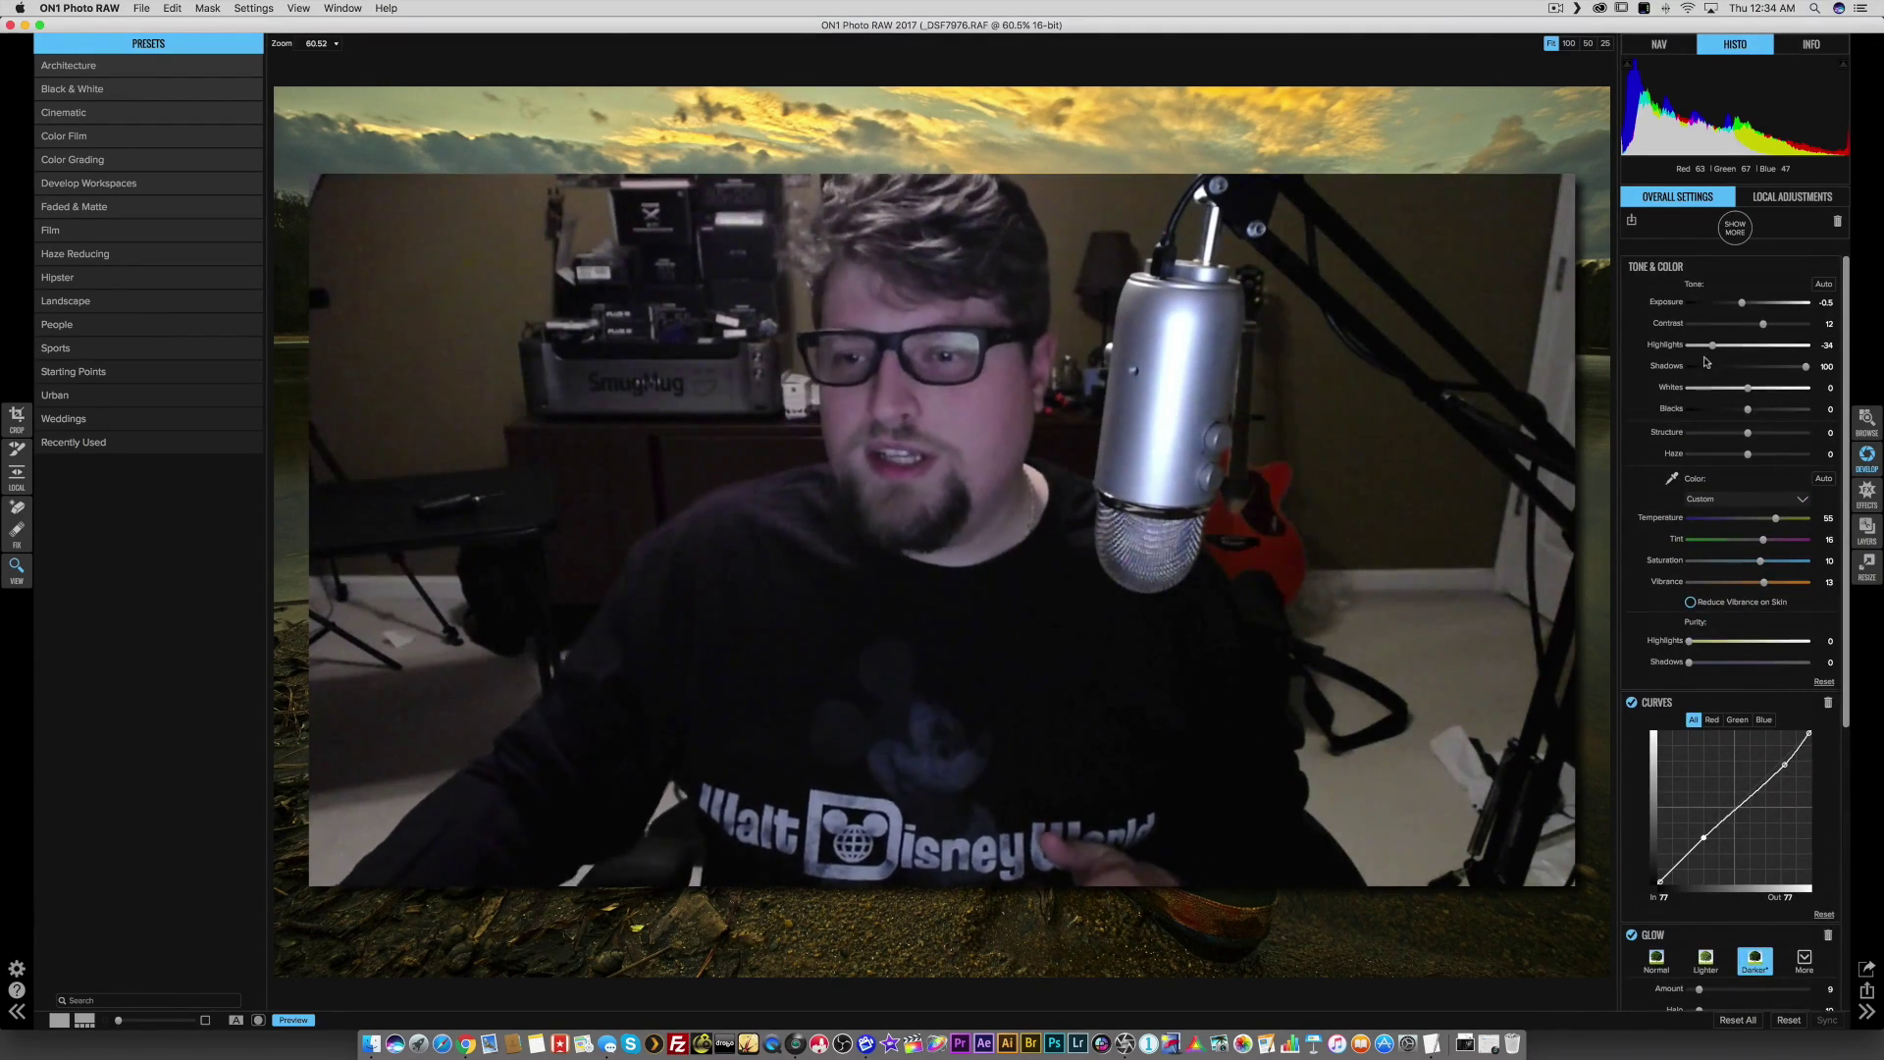